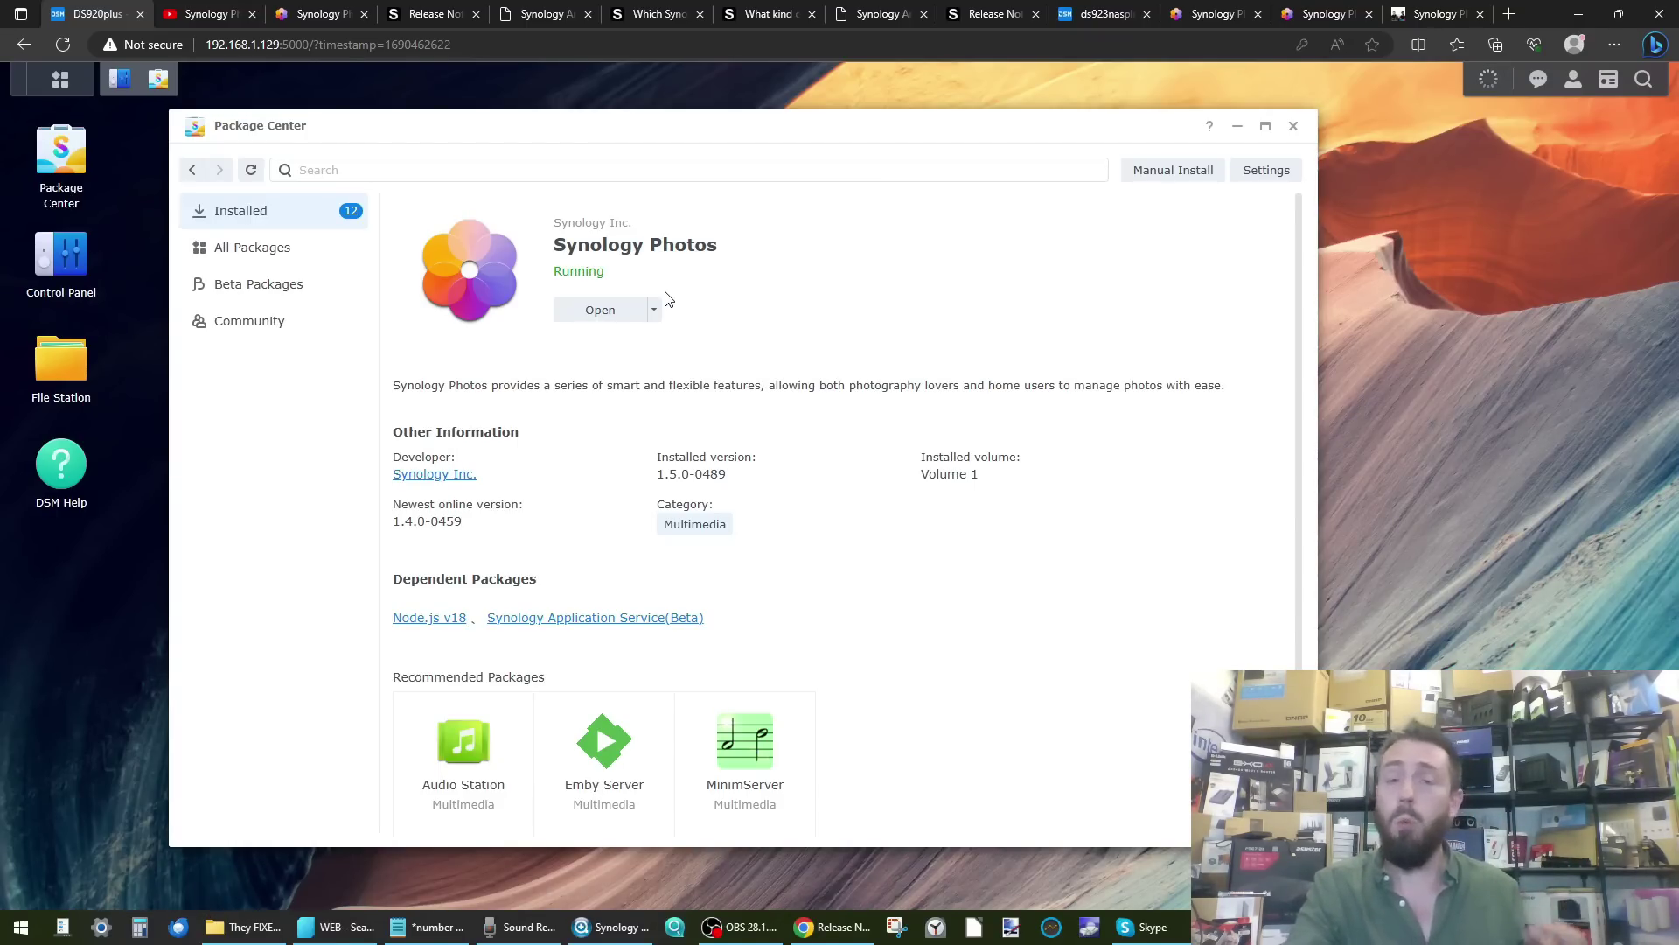
Switch to the YouTube video comparing Synology Photos with Photo Station and Moments.
{"action": "left_click", "coordinate": [208, 14]}
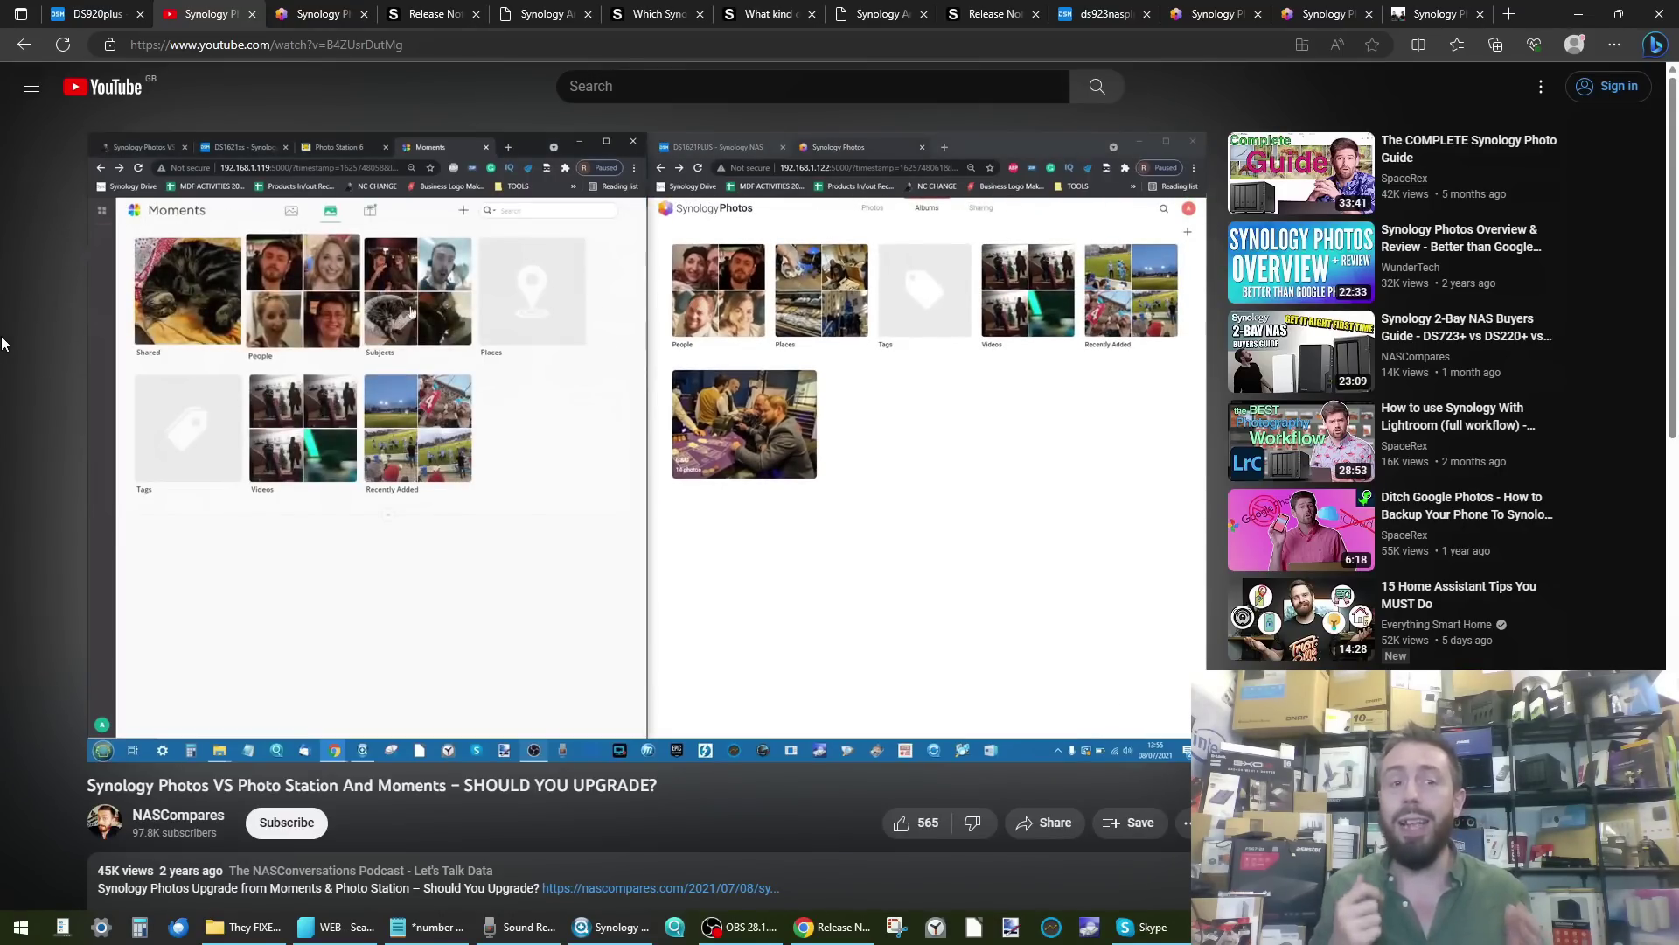
Watch the video through to its comparison of Moments' Subjects with the Personal Space grid.
{"action": "mouse_move", "coordinate": [423, 333]}
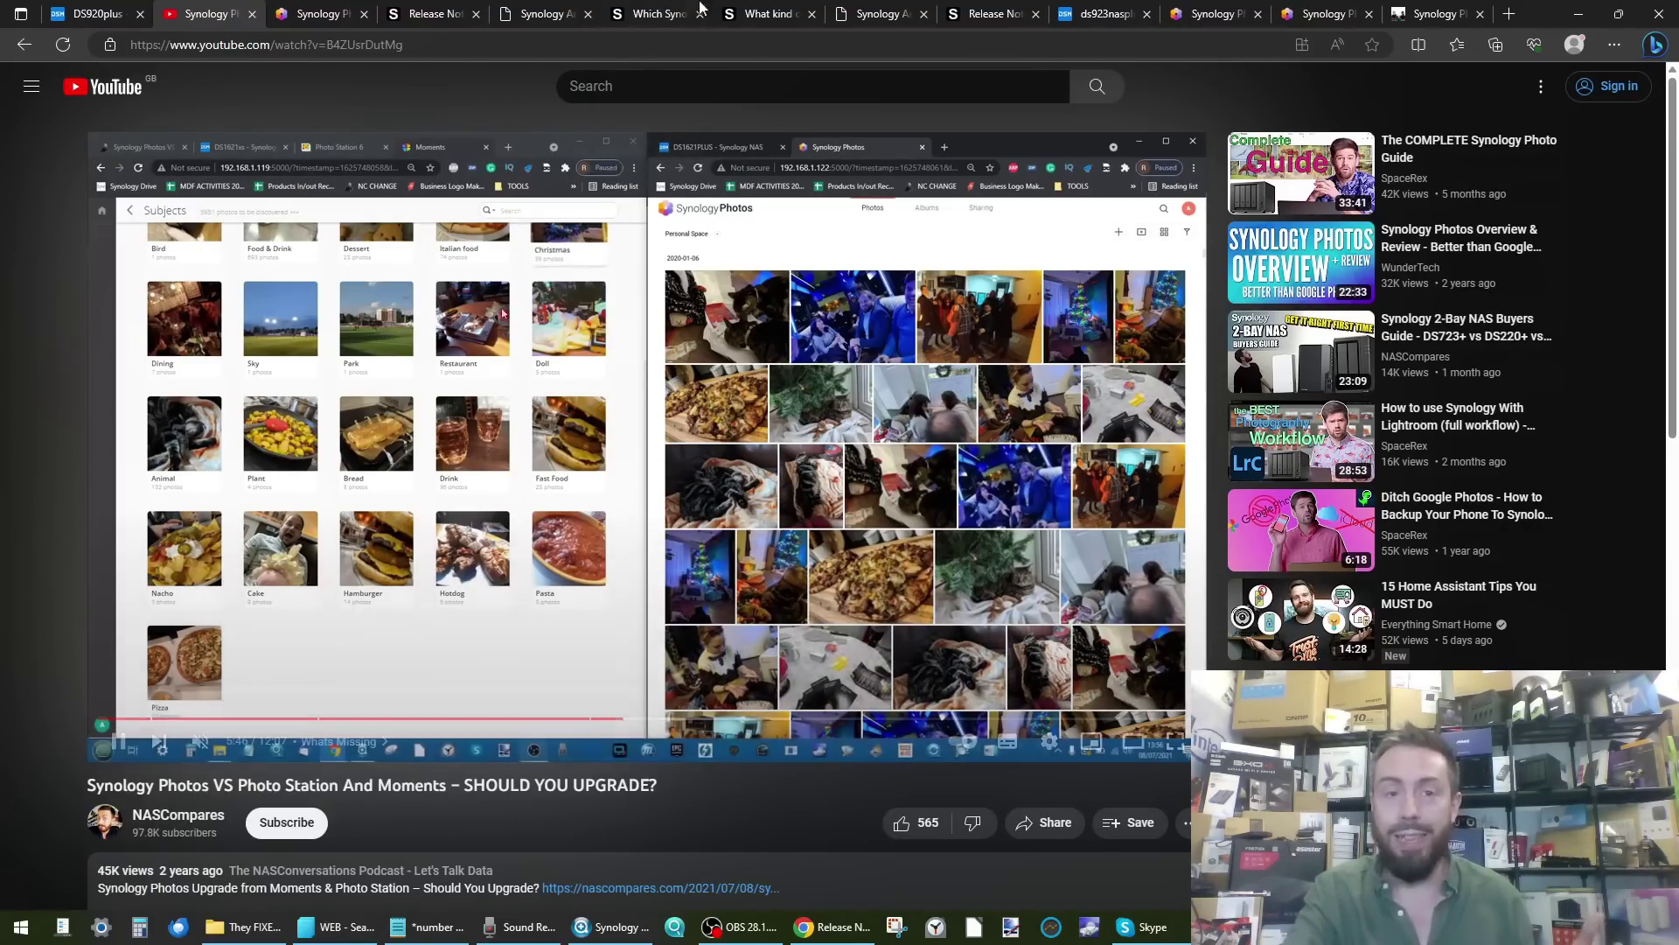
Look at People in the first server's Synology Photos, then return to Albums.
{"action": "left_click", "coordinate": [1216, 13]}
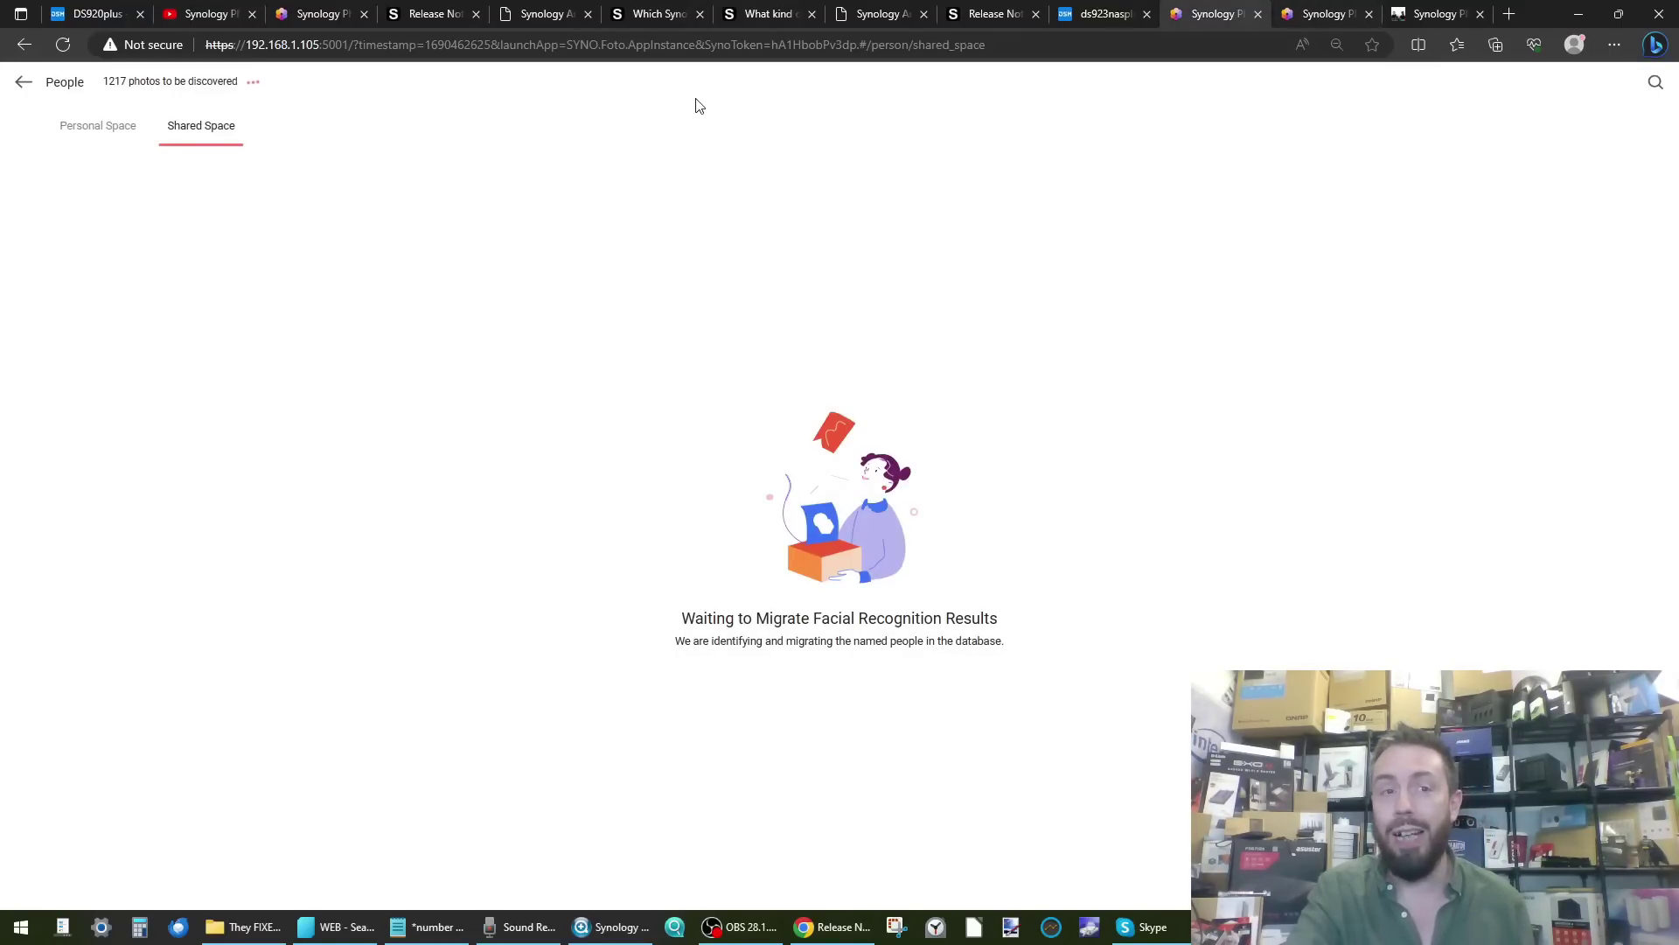
{"action": "left_click", "coordinate": [70, 125]}
{"action": "left_click", "coordinate": [23, 86]}
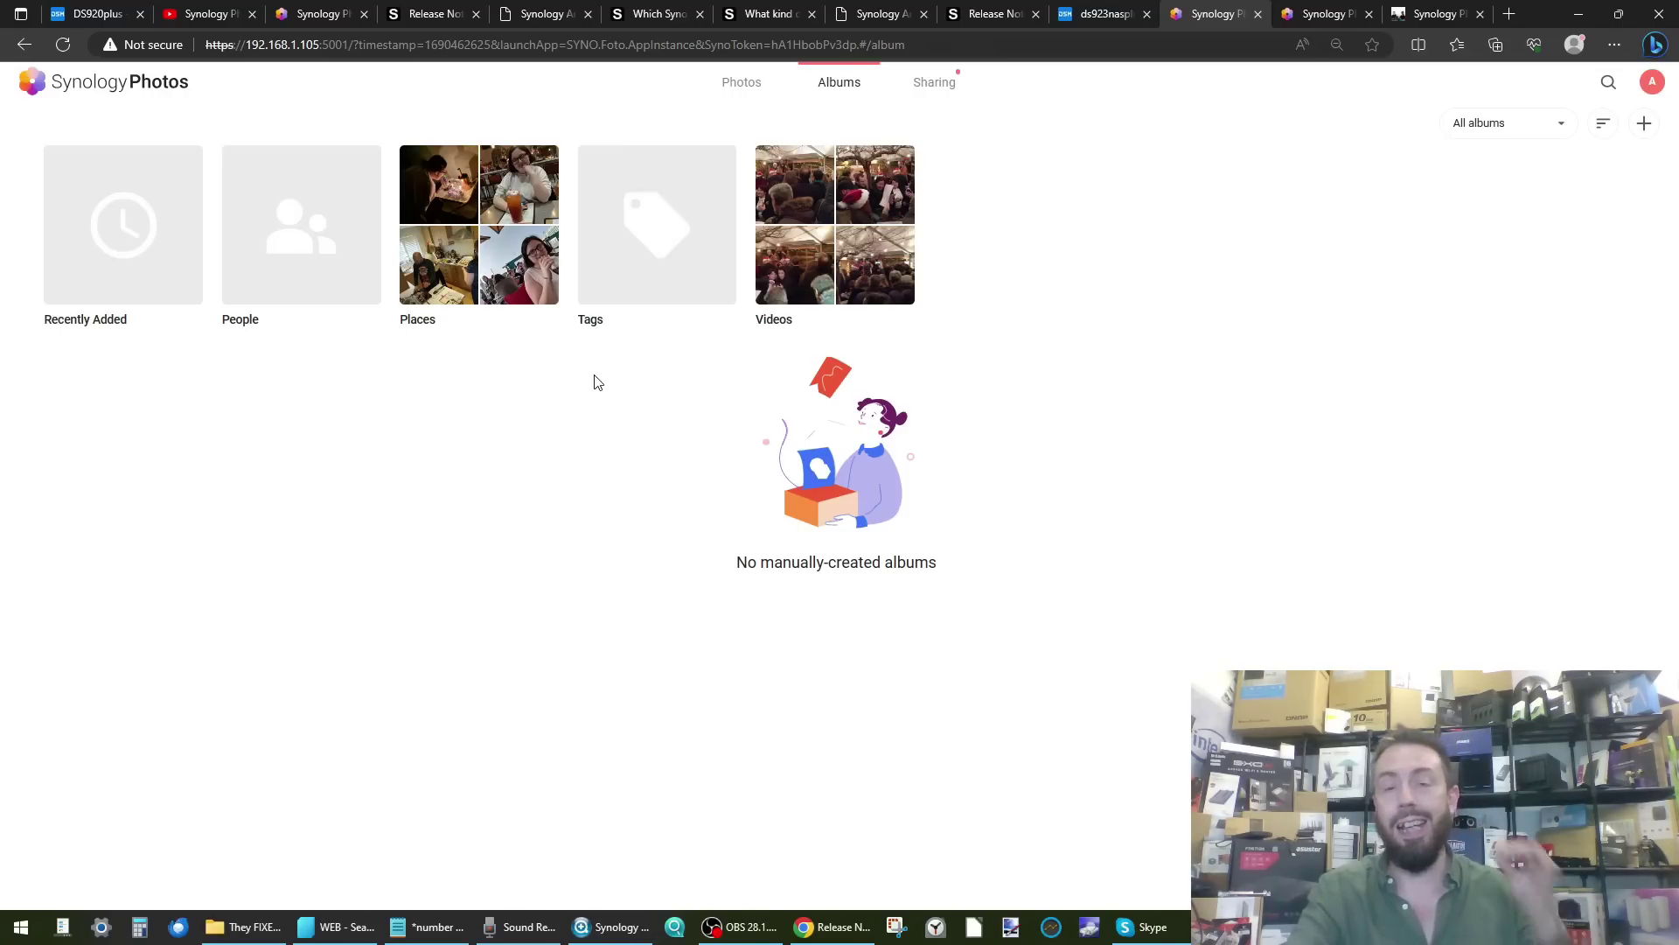
On the 192.168.1.129 Synology Photos, go to Albums, then People, then the Subjects album.
{"action": "left_click", "coordinate": [316, 13]}
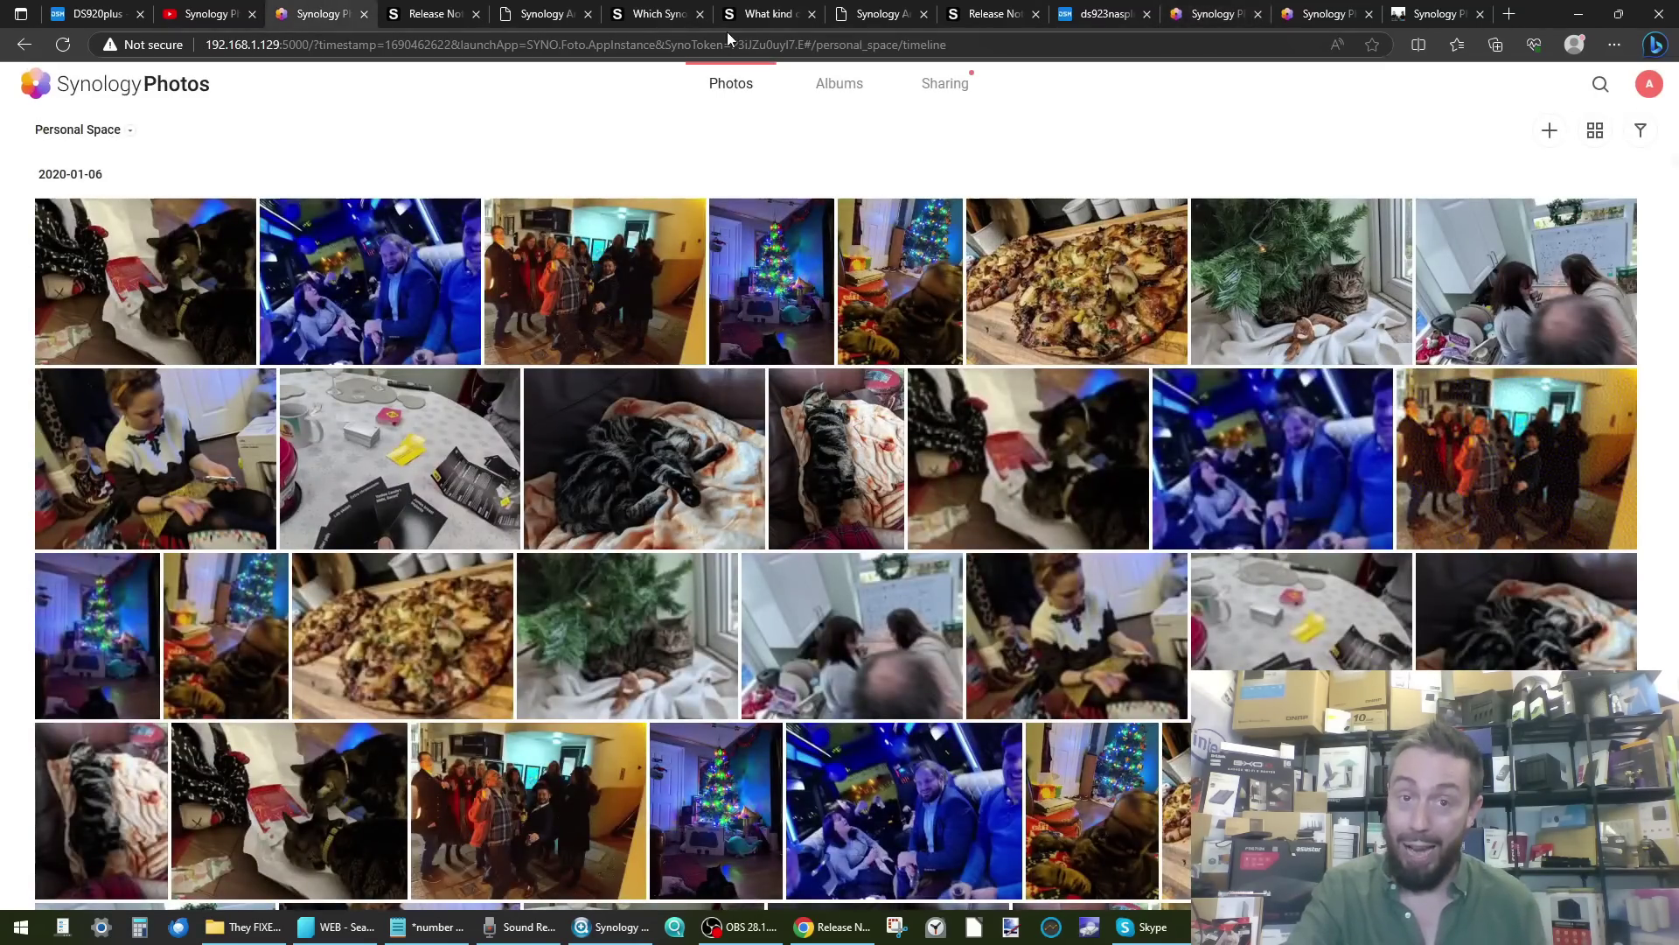
{"action": "left_click", "coordinate": [846, 81]}
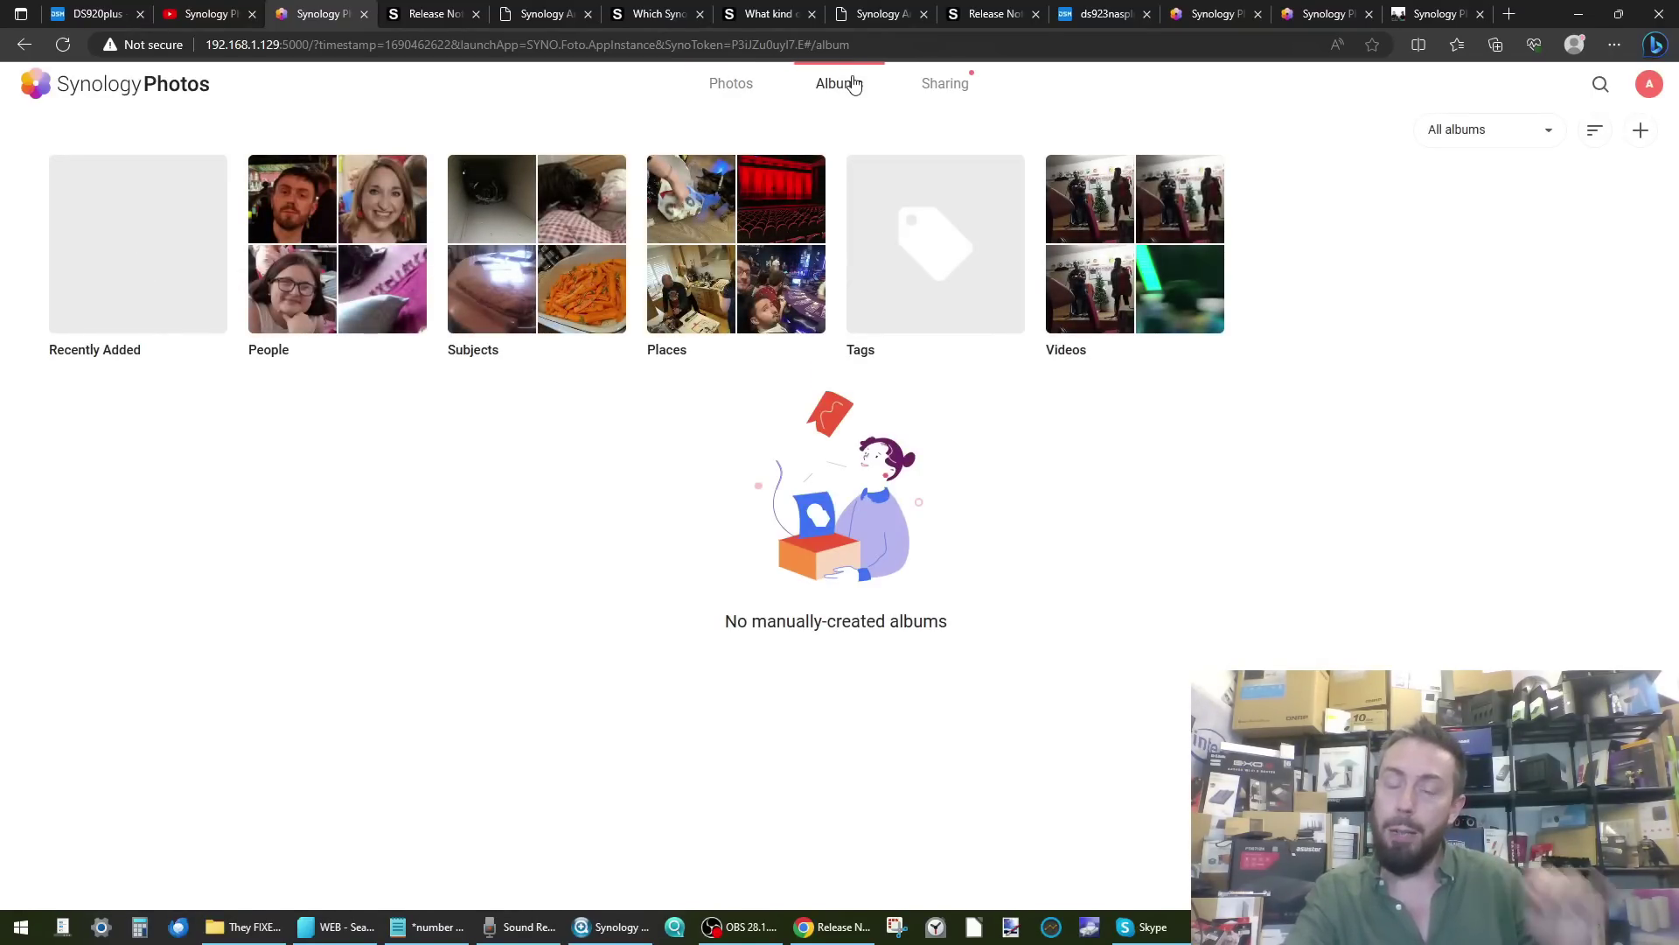
{"action": "left_click", "coordinate": [376, 221]}
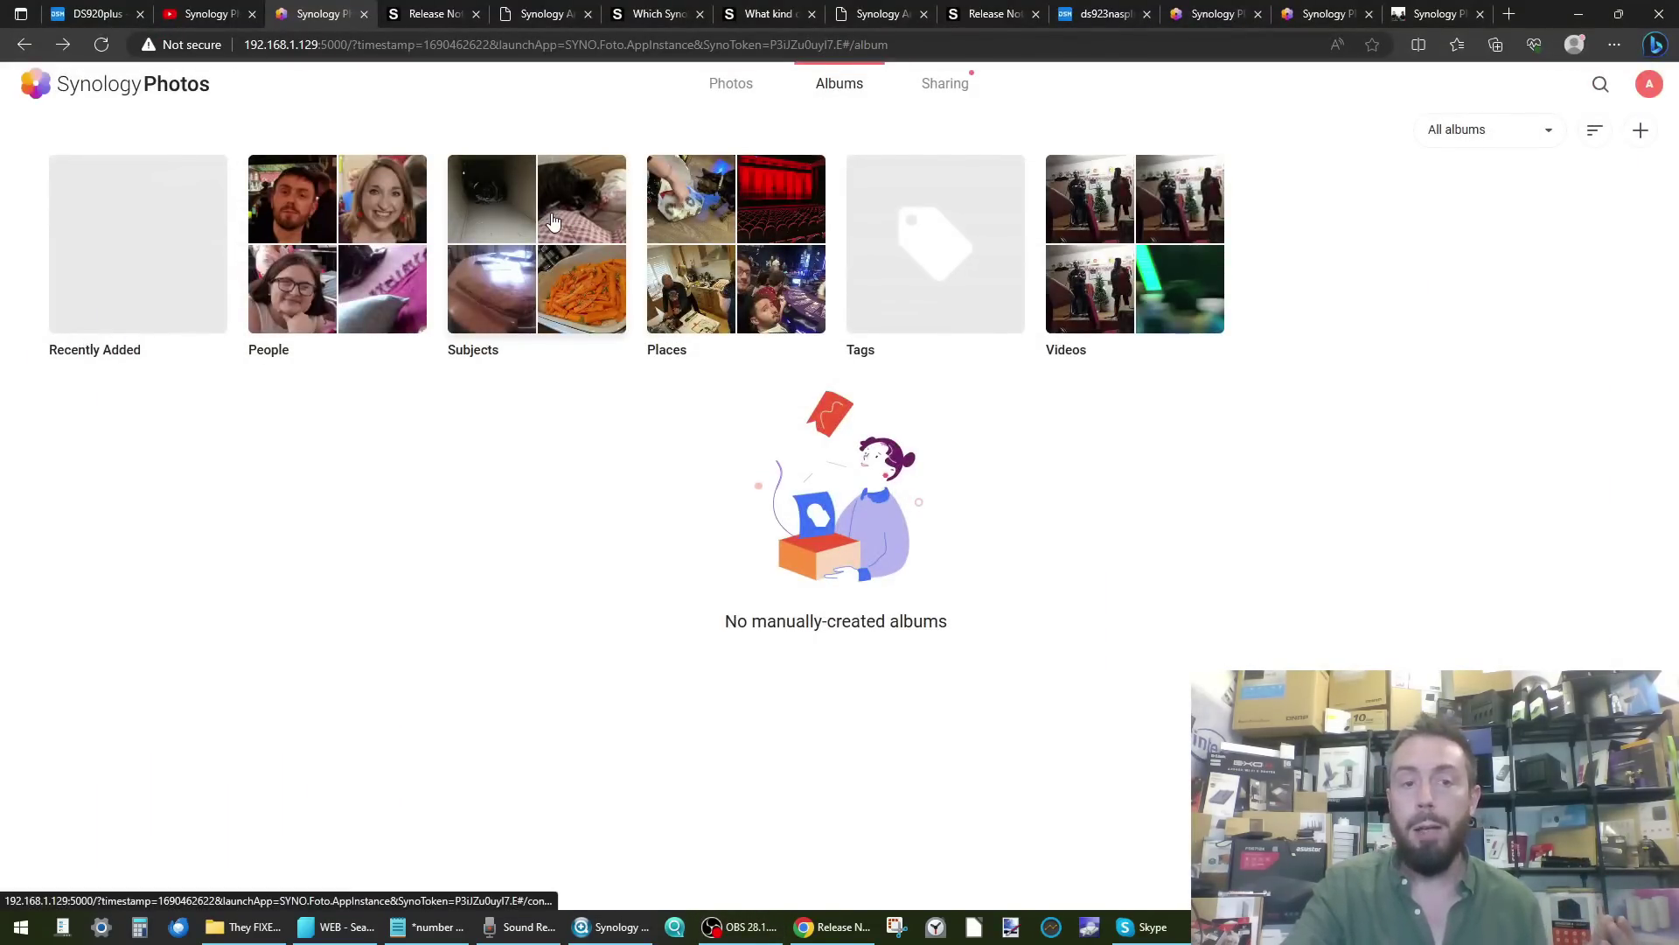
{"action": "left_click", "coordinate": [554, 221]}
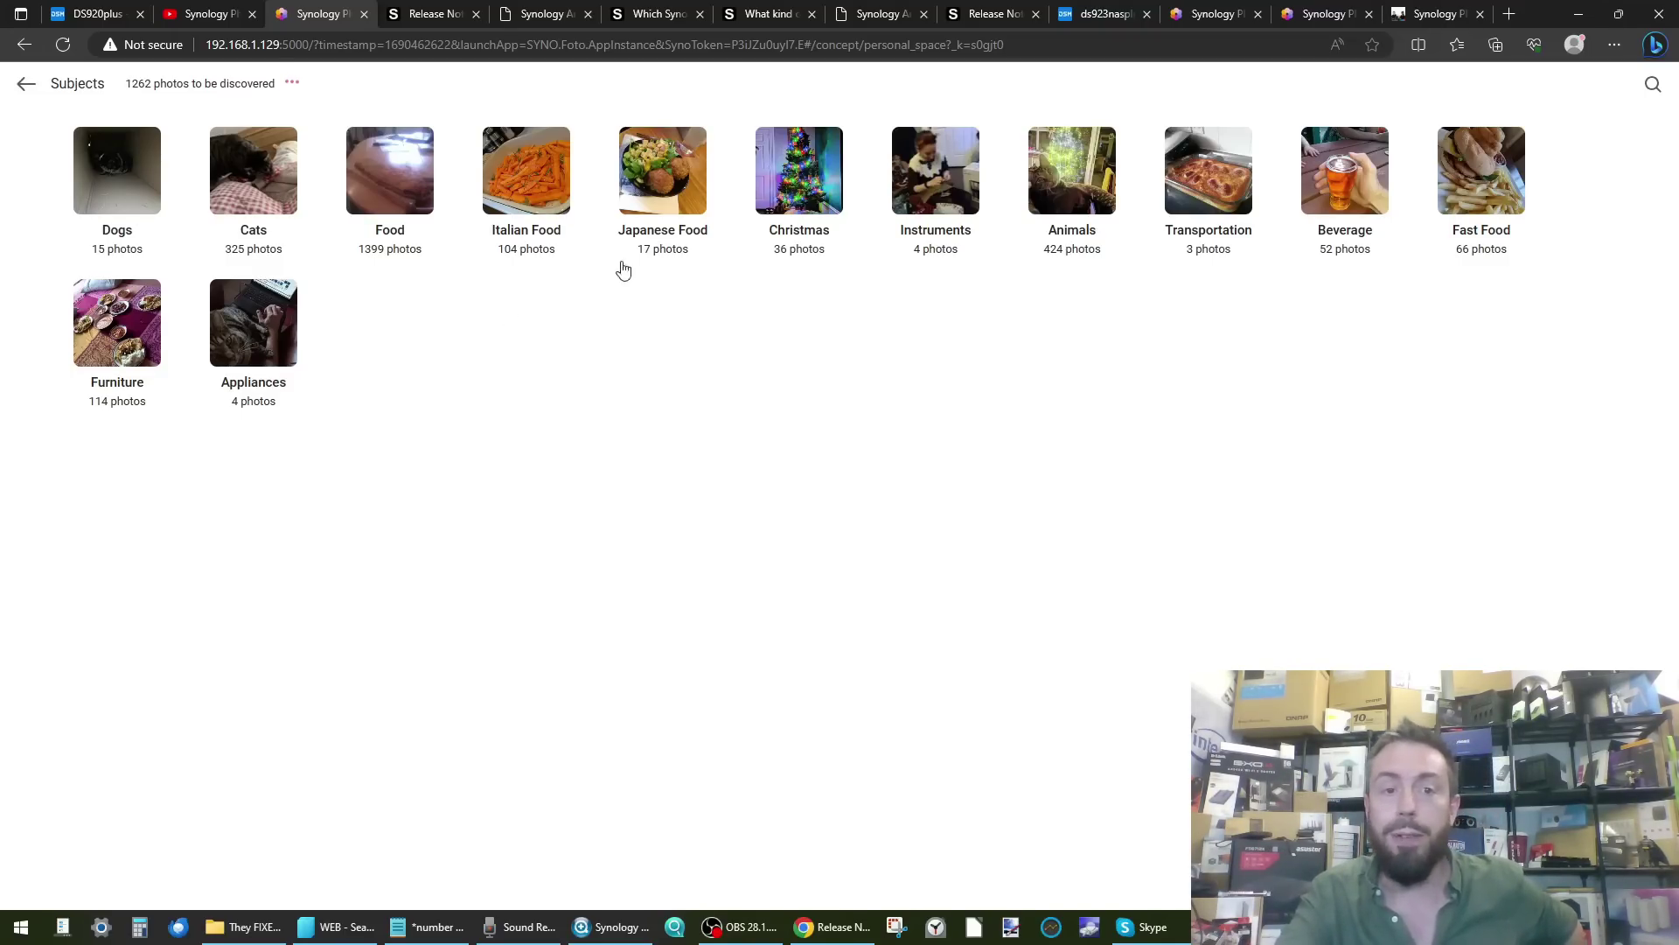
{"action": "left_click", "coordinate": [255, 169]}
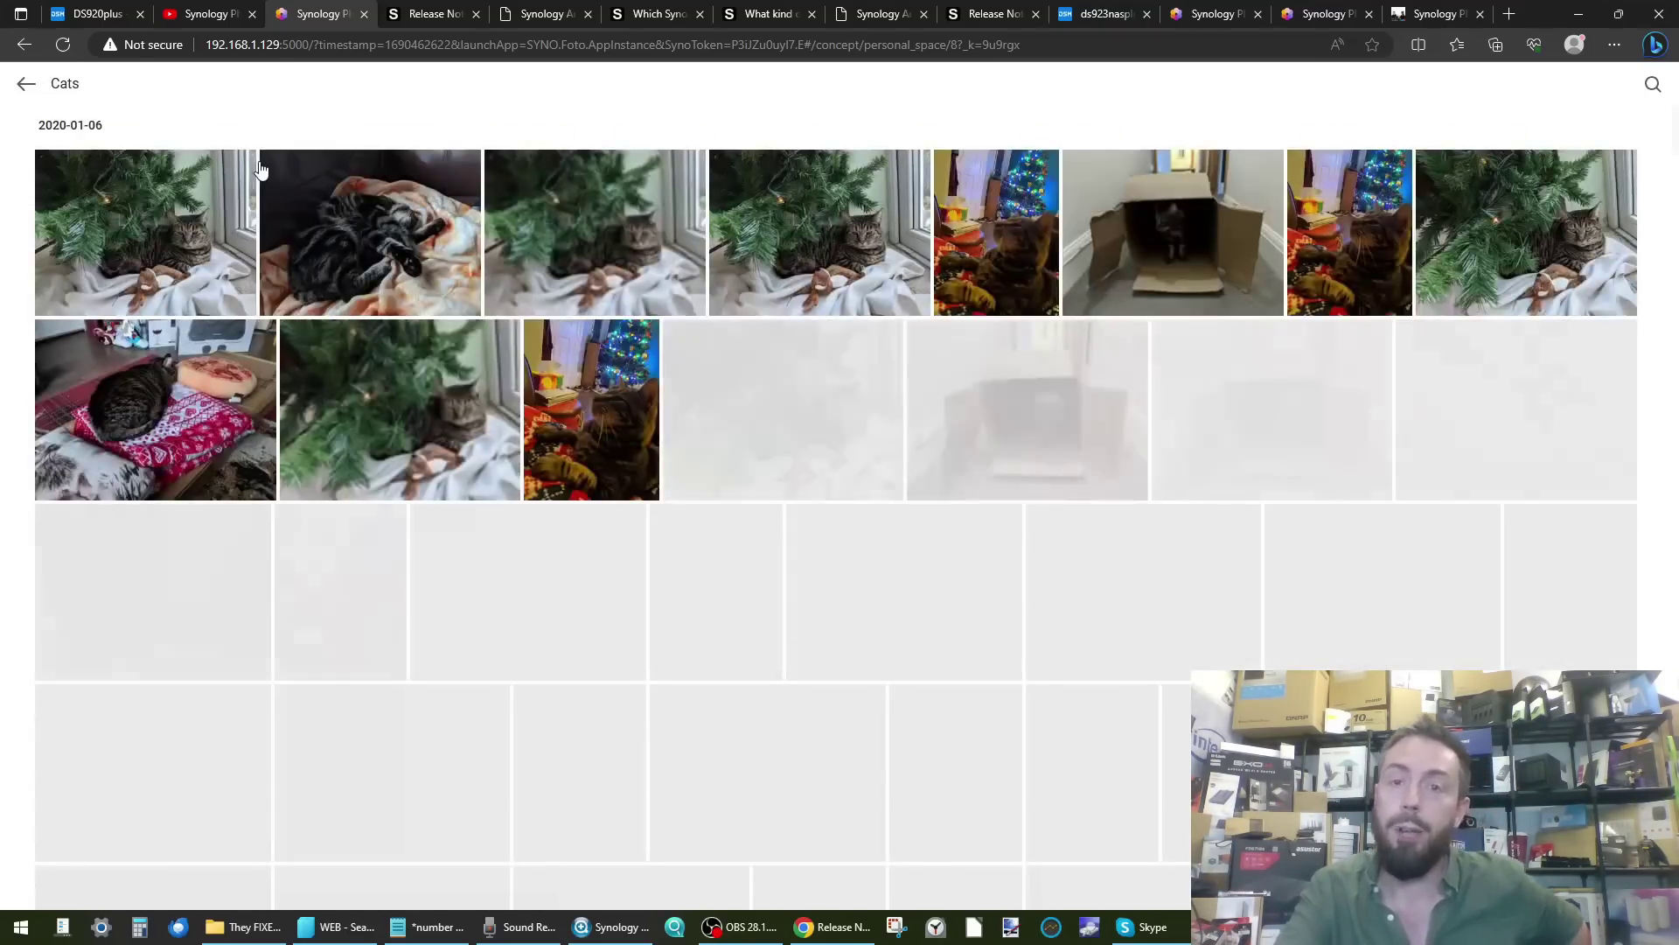
{"action": "scroll", "coordinate": [828, 361], "scroll_direction": "down", "scroll_amount": 2}
{"action": "scroll", "coordinate": [827, 361], "scroll_direction": "up", "scroll_amount": 2}
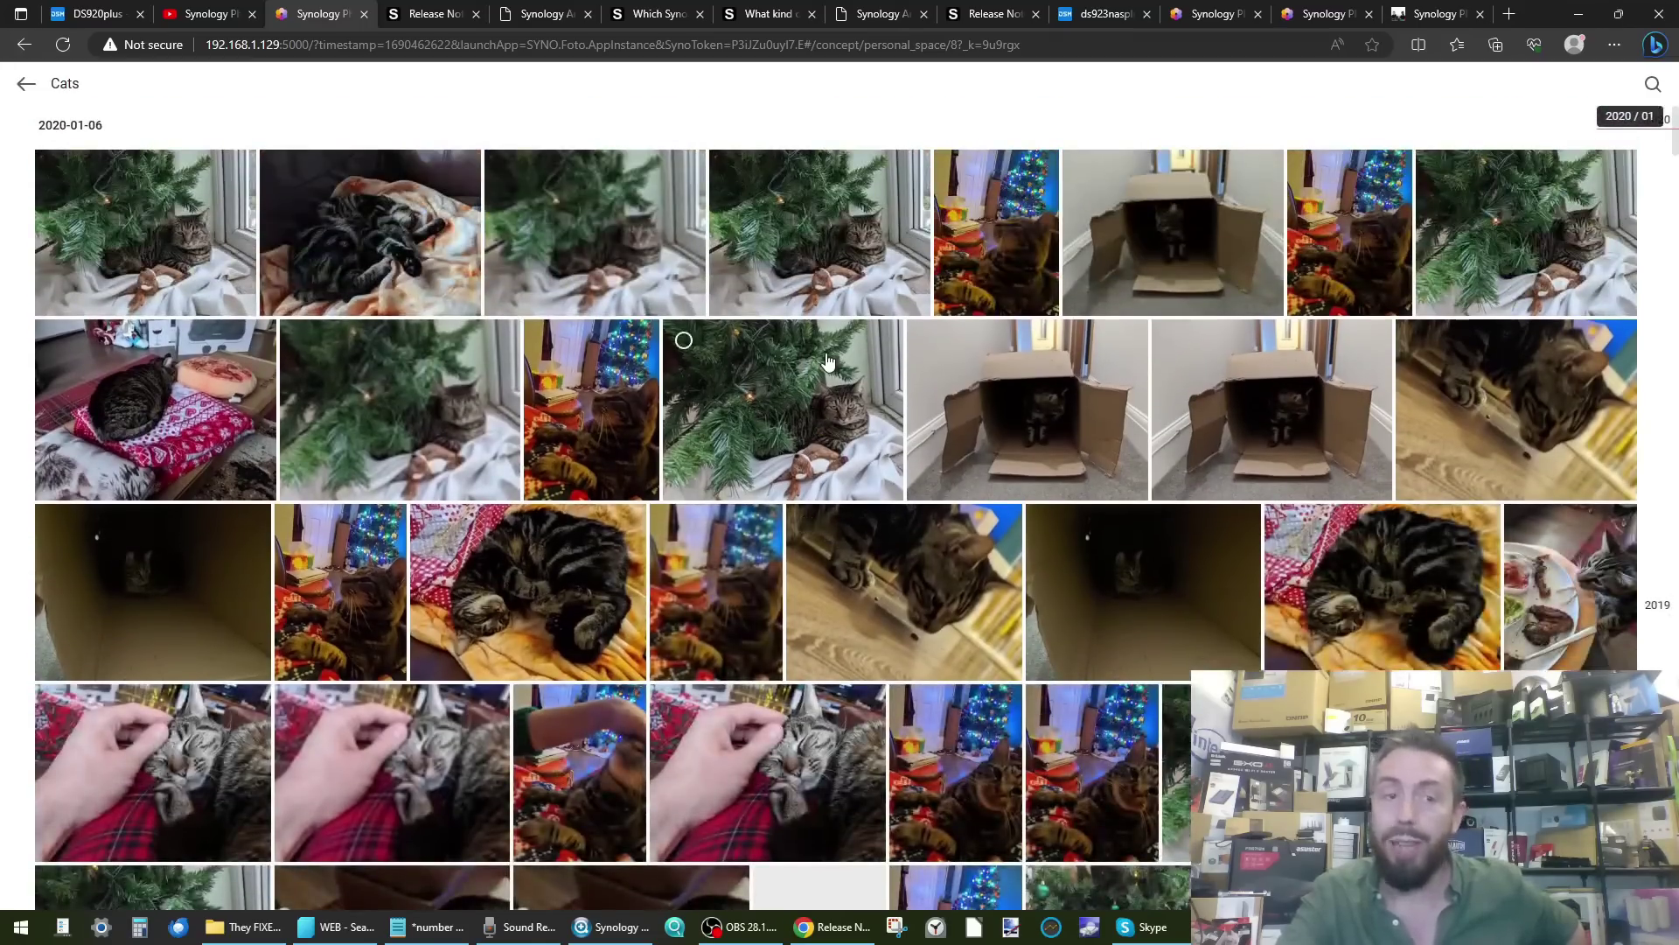
{"action": "left_click", "coordinate": [23, 89]}
{"action": "left_click", "coordinate": [787, 192]}
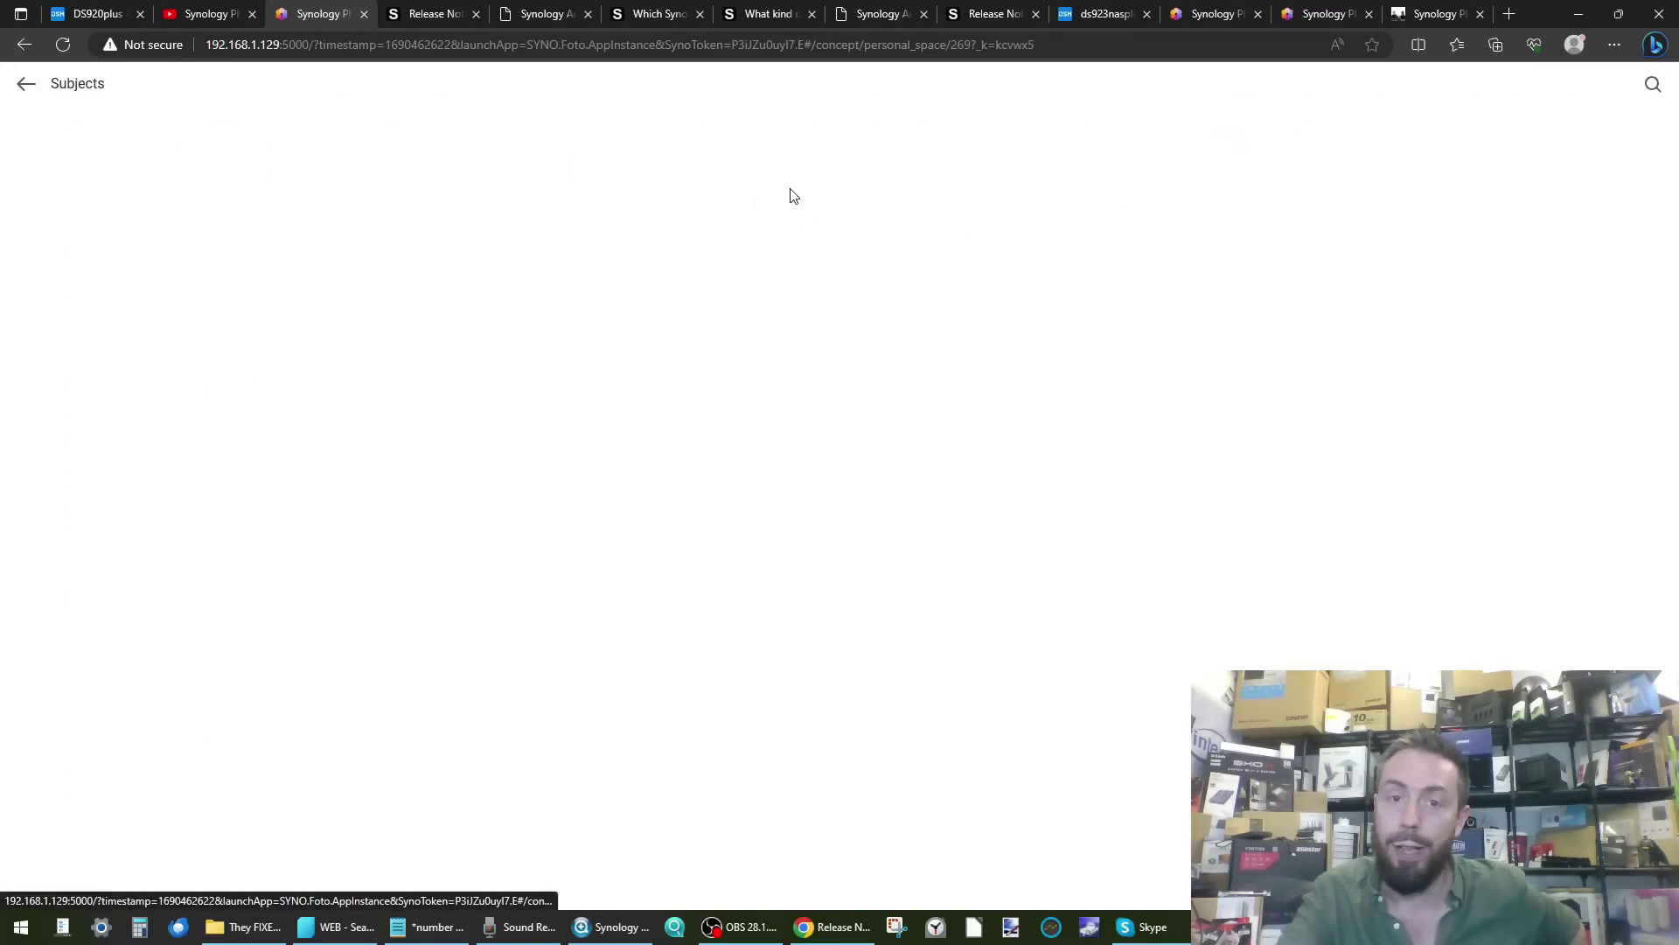
{"action": "scroll", "coordinate": [809, 256], "scroll_direction": "down", "scroll_amount": 3}
{"action": "scroll", "coordinate": [809, 257], "scroll_direction": "up", "scroll_amount": 3}
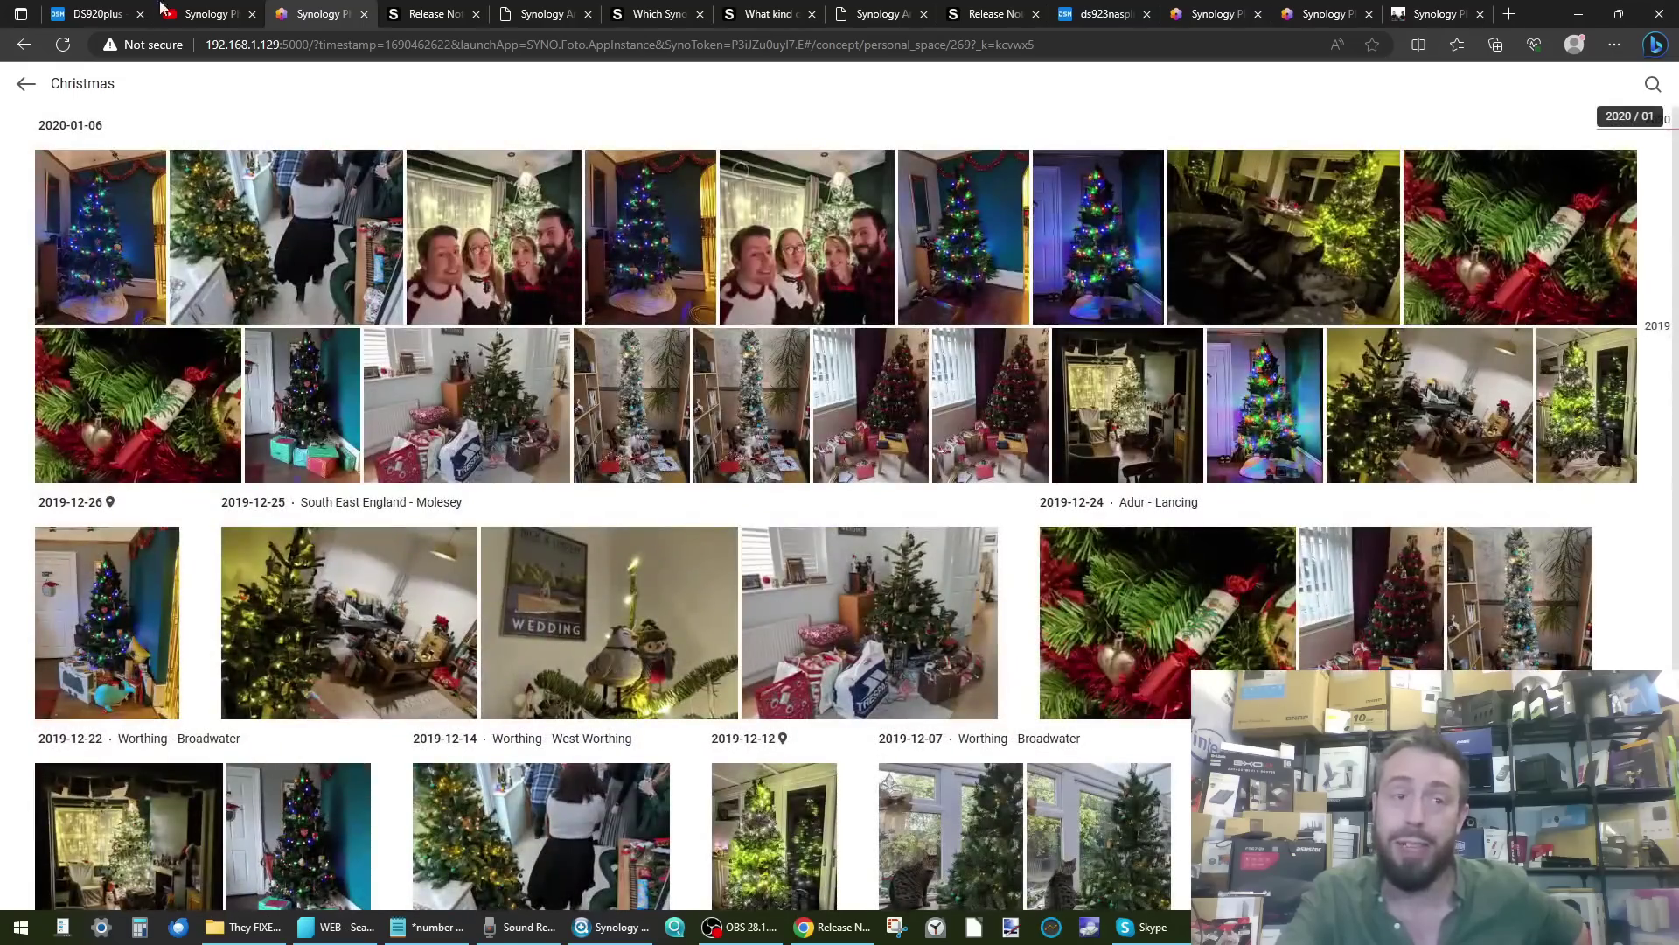
{"action": "left_click", "coordinate": [26, 84]}
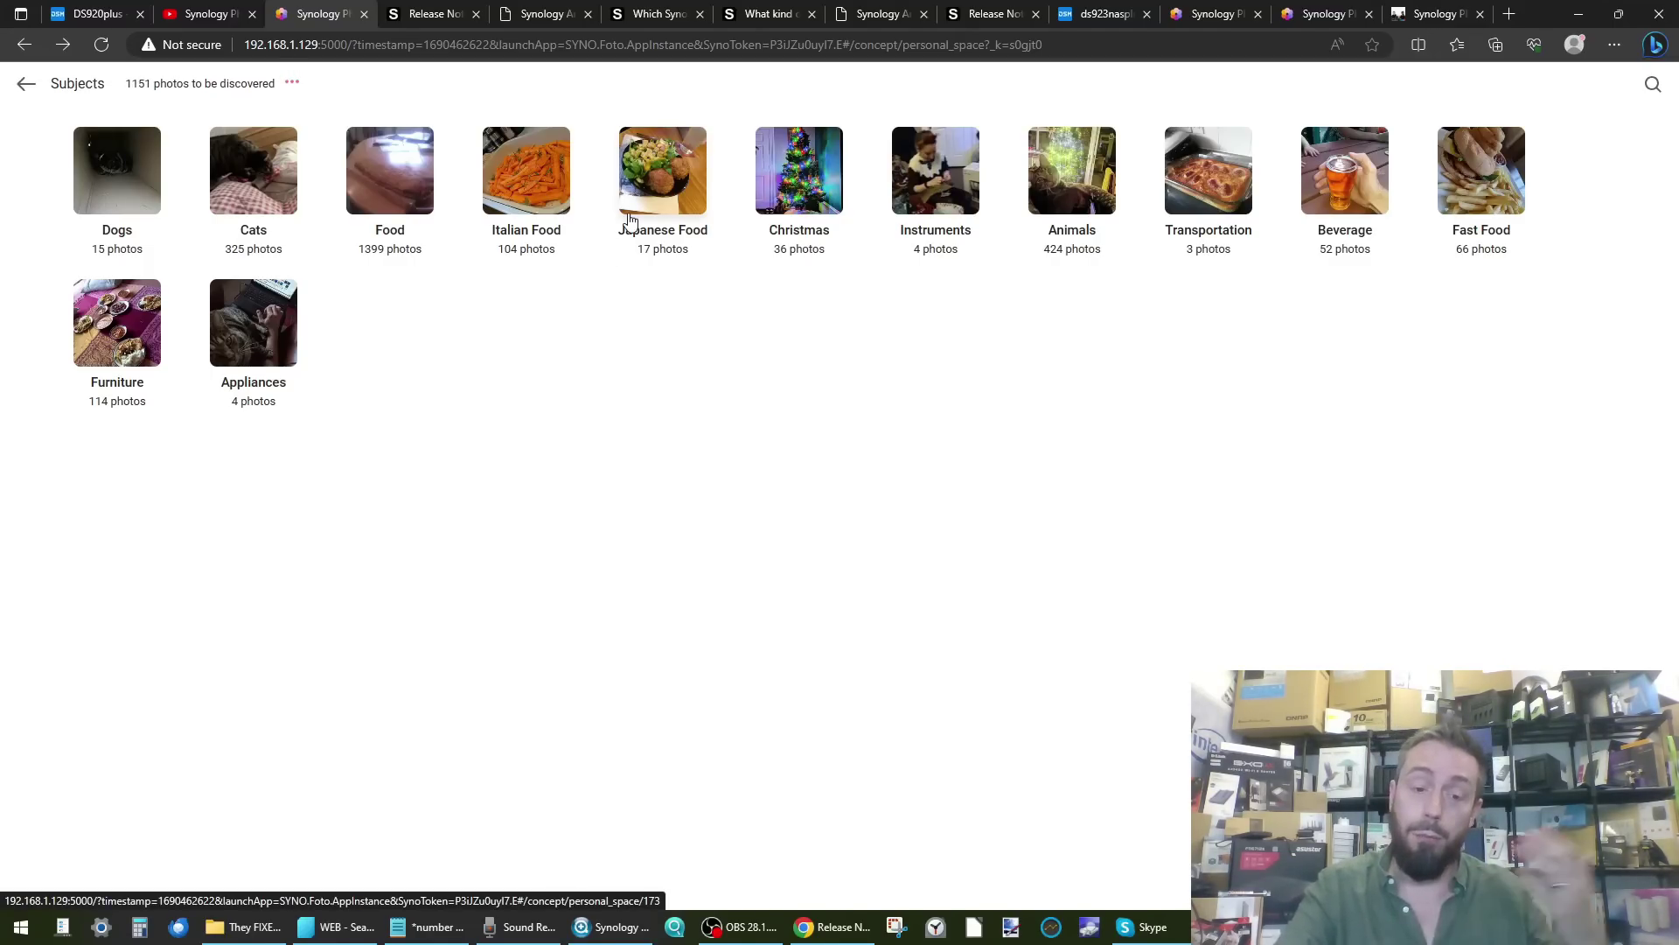
Review the Notepad list of 49 subject names, centre that window, then minimise it.
{"action": "left_click", "coordinate": [429, 926]}
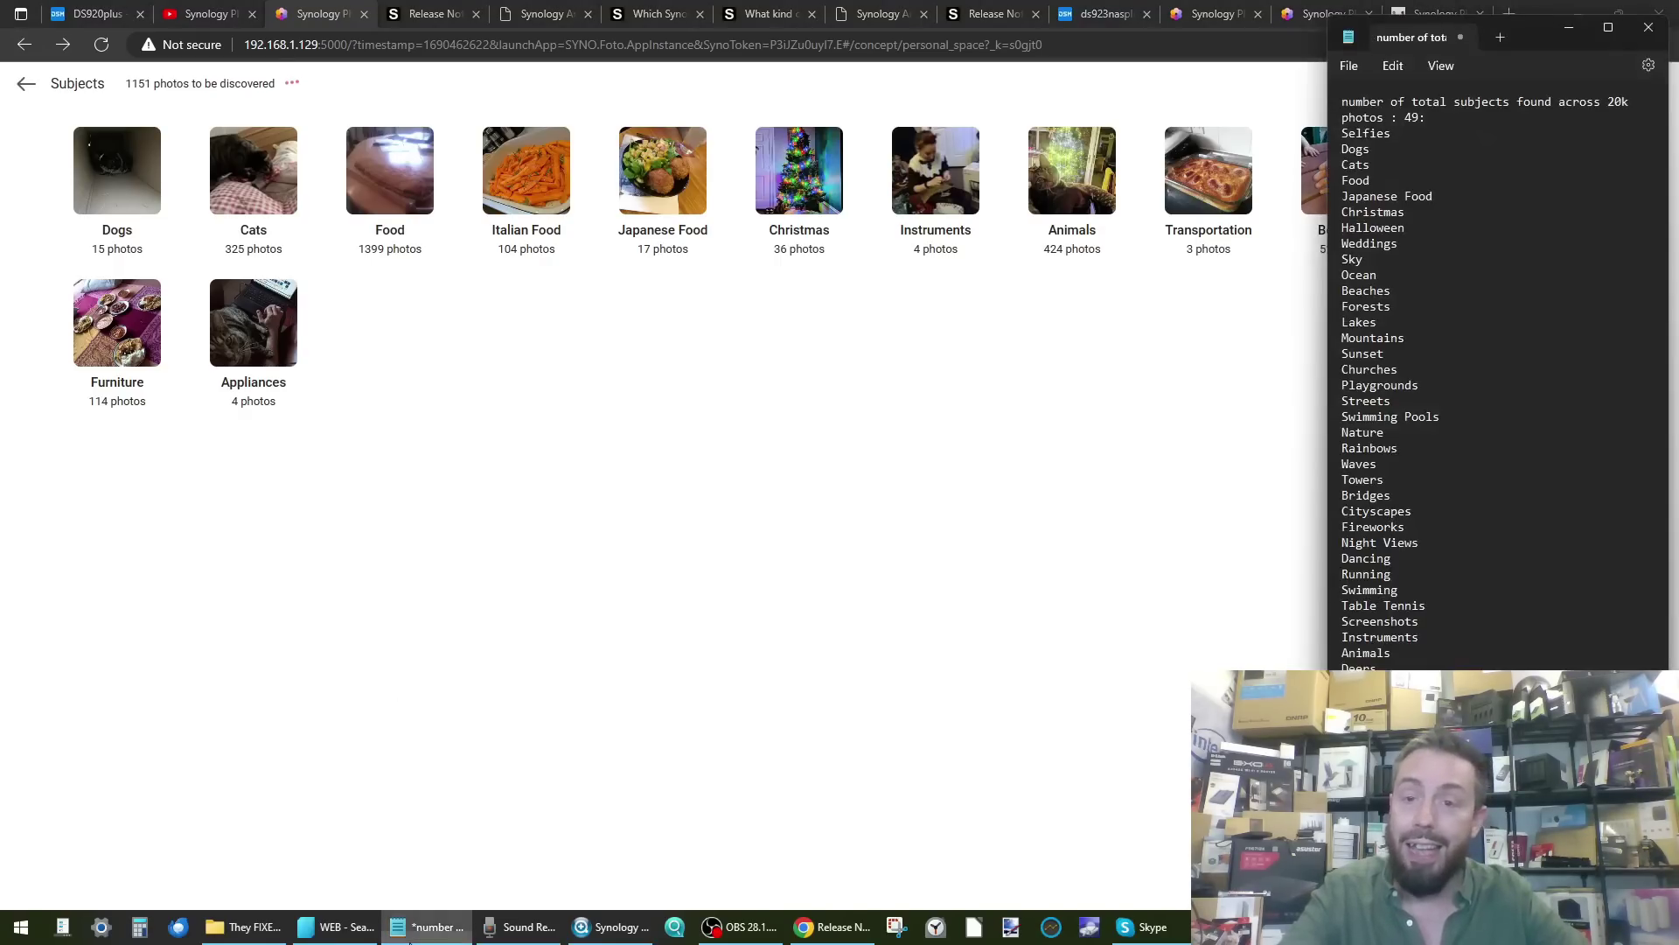
{"action": "scroll", "coordinate": [1504, 310], "scroll_direction": "down", "scroll_amount": 1}
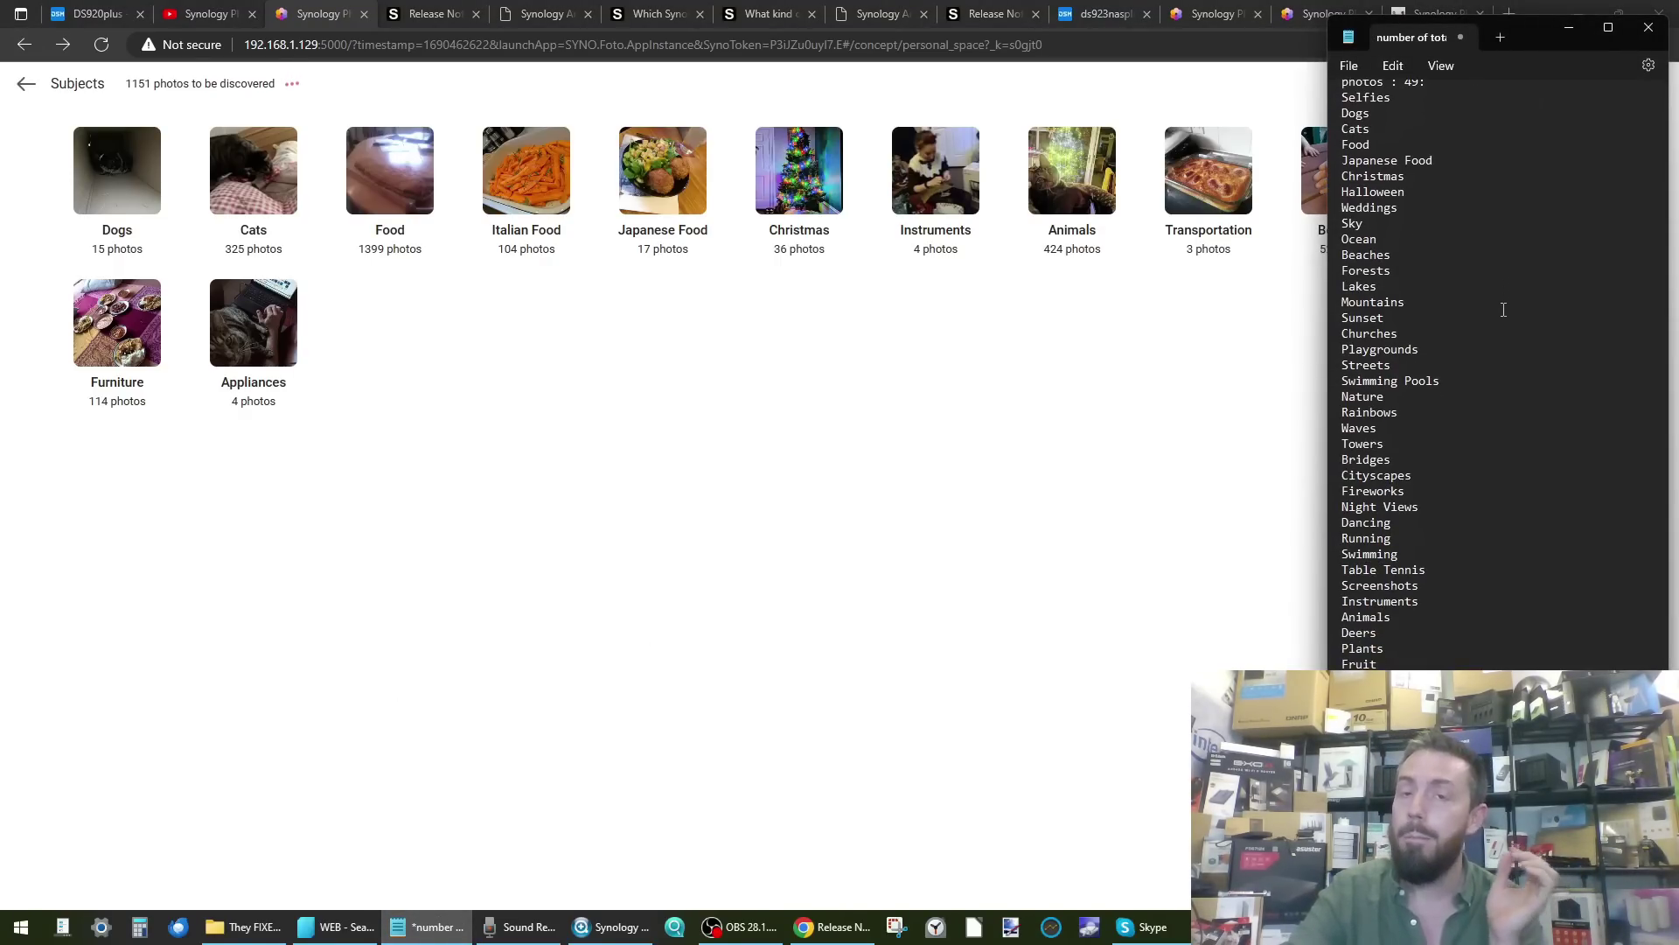
{"action": "scroll", "coordinate": [1504, 310], "scroll_direction": "up", "scroll_amount": 1}
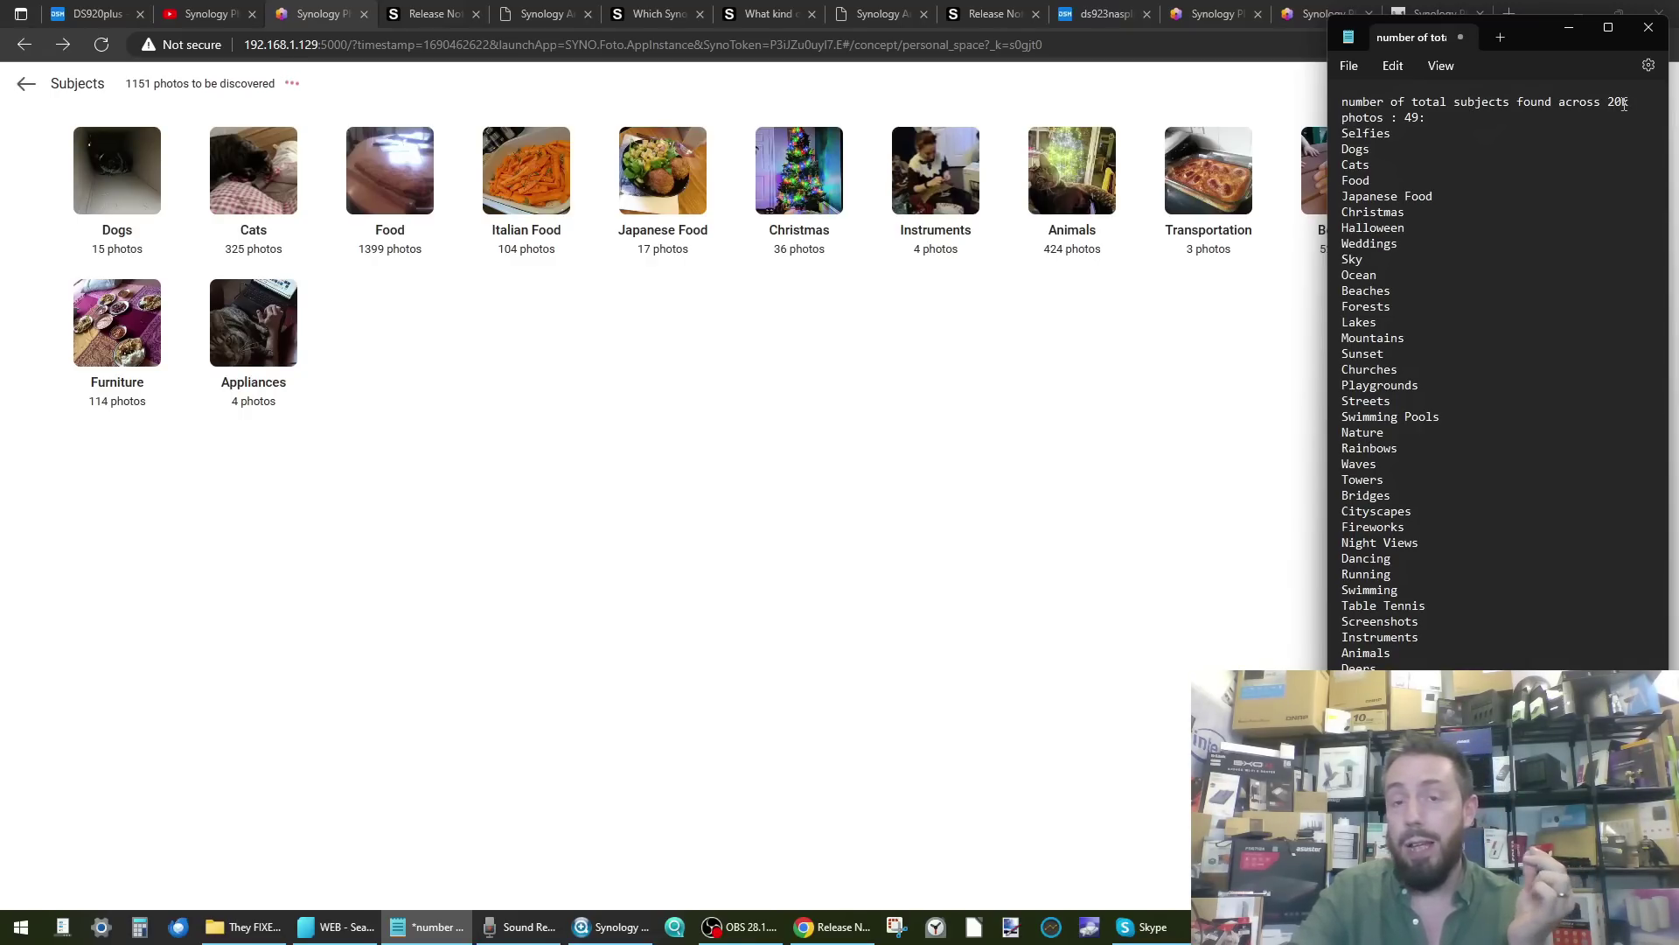
{"action": "scroll", "coordinate": [1517, 187], "scroll_direction": "down", "scroll_amount": 1}
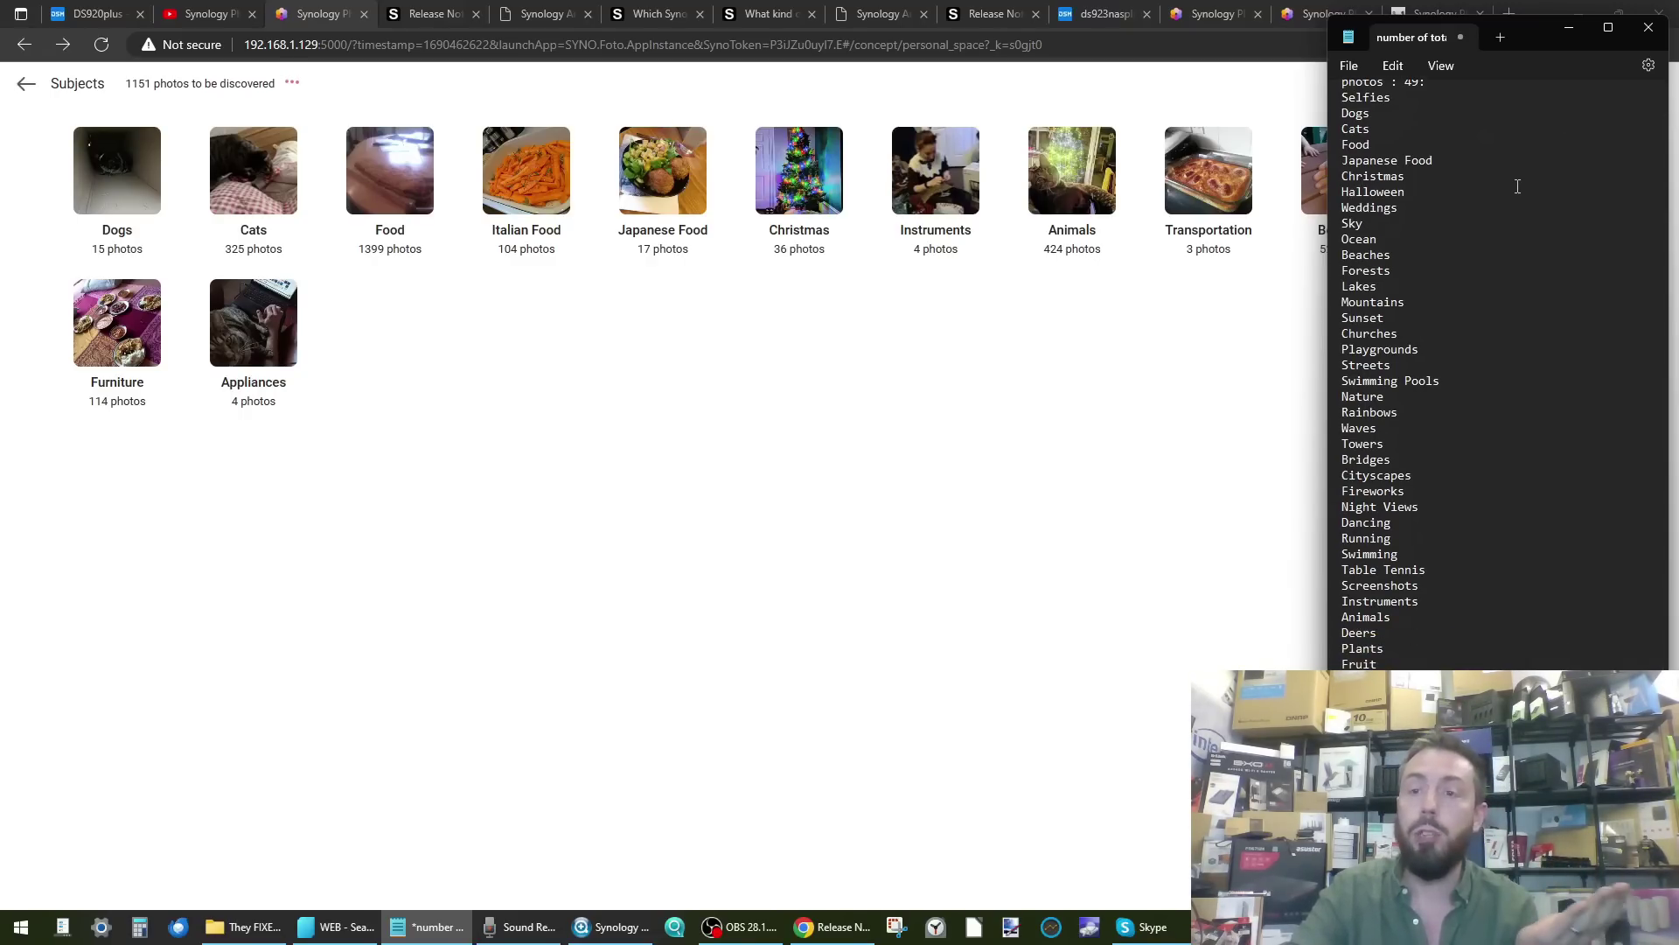
{"action": "left_click_drag", "start_coordinate": [1535, 43], "coordinate": [1011, 202]}
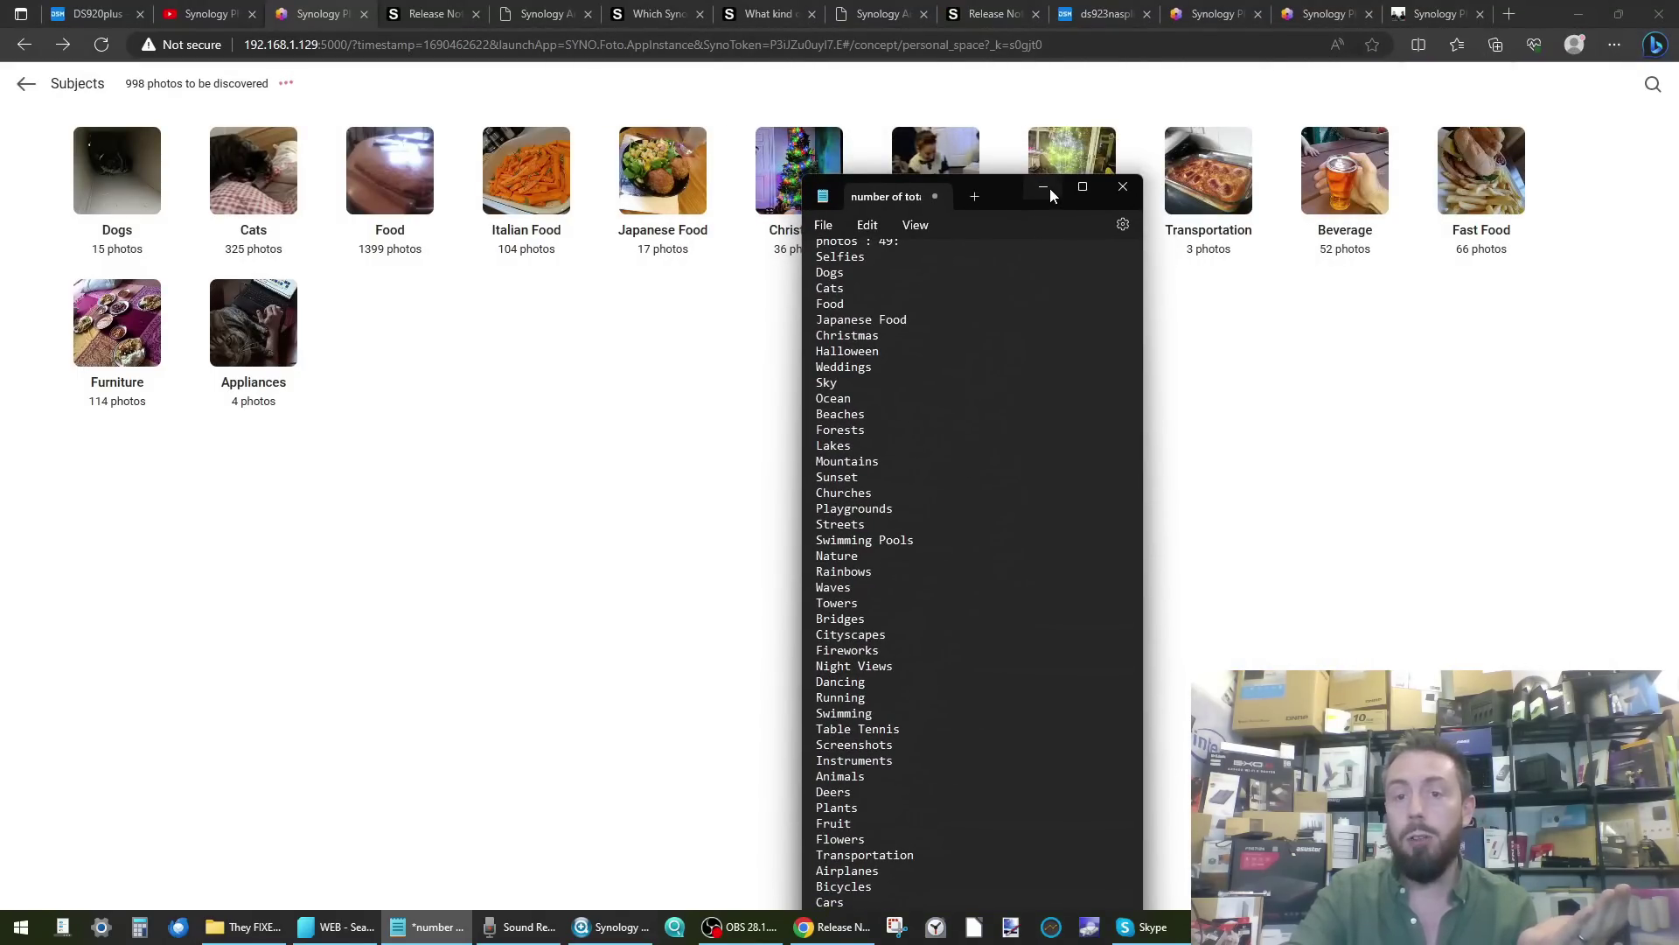
{"action": "left_click", "coordinate": [1050, 187]}
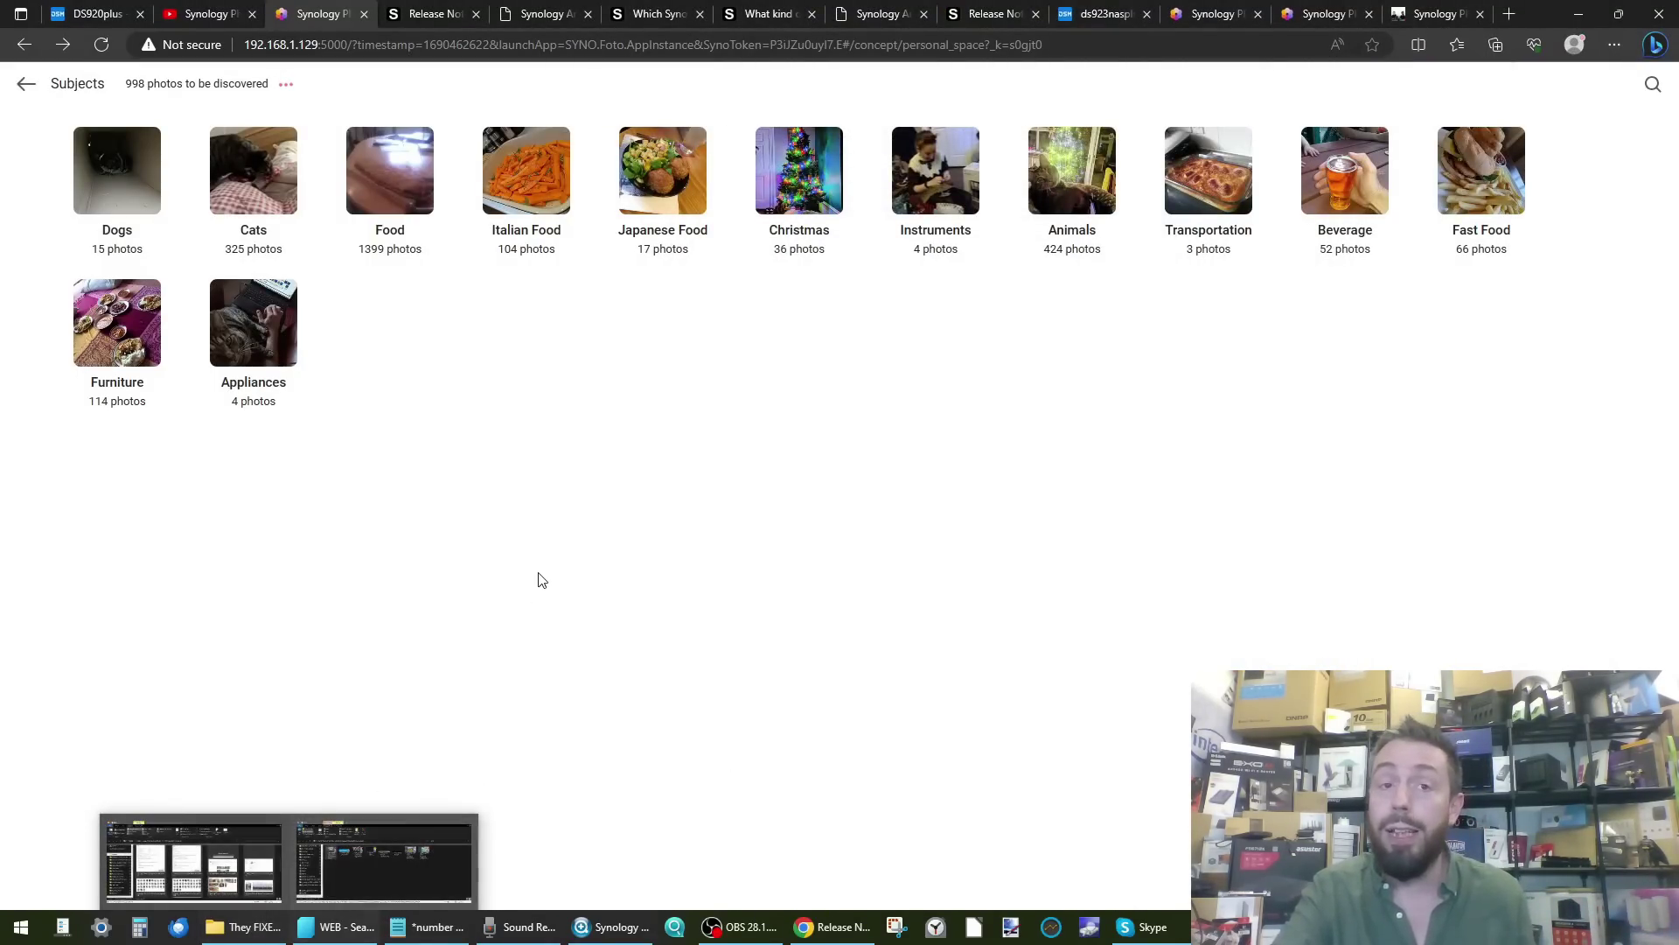
{"action": "left_click", "coordinate": [278, 861]}
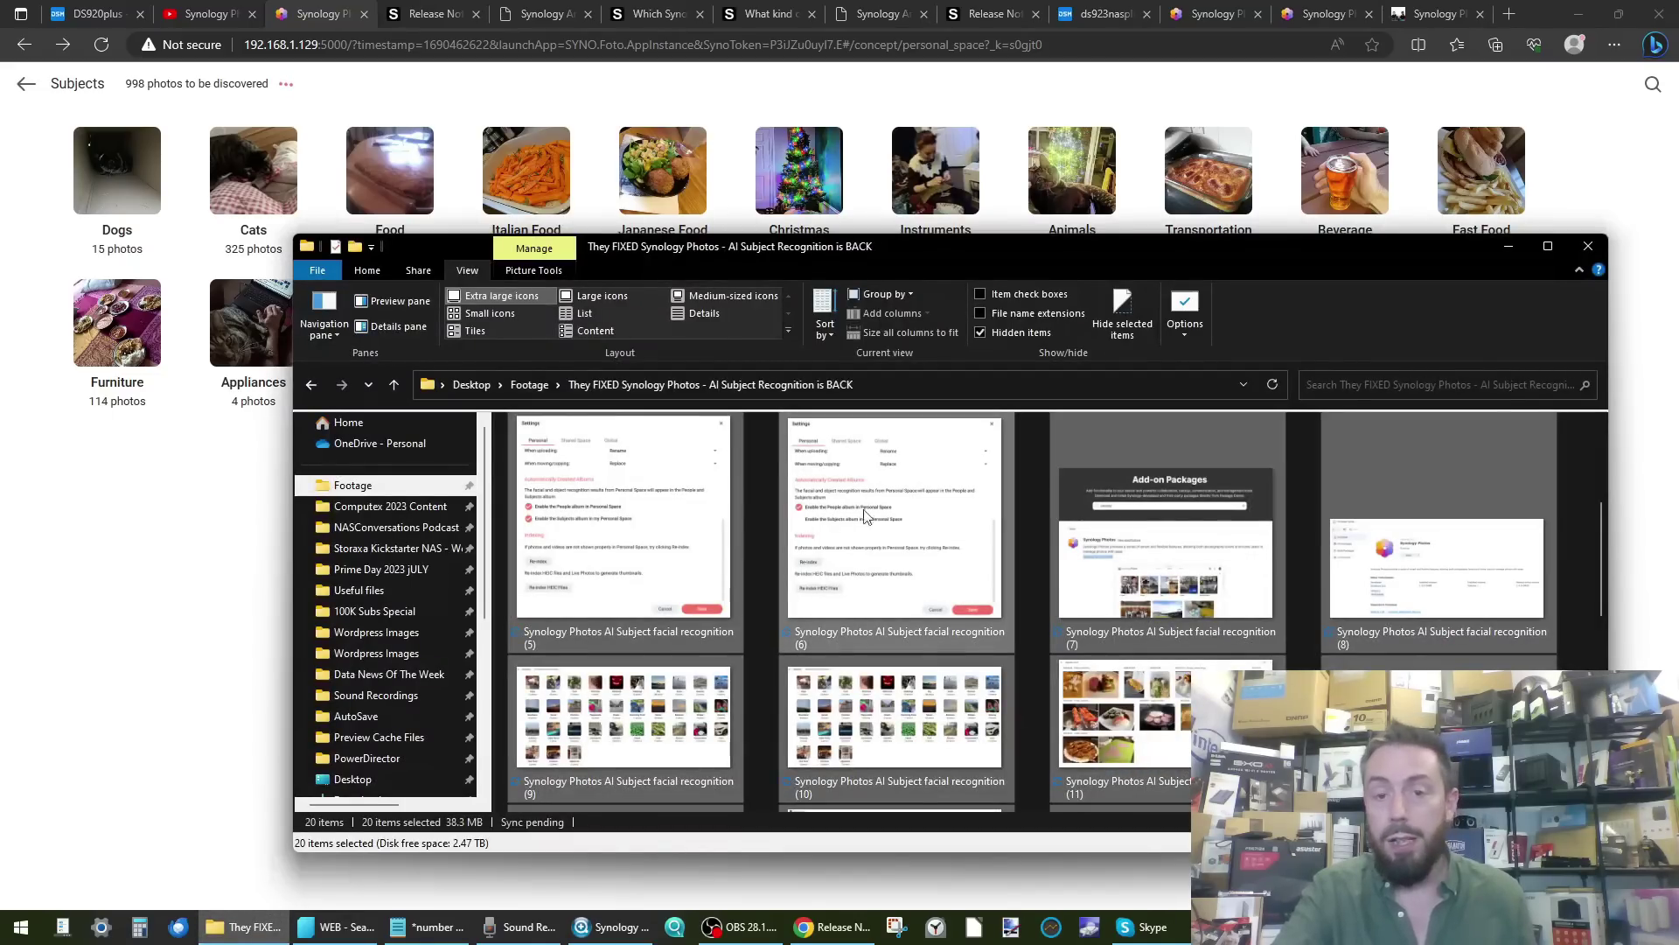
{"action": "double_click", "coordinate": [686, 601]}
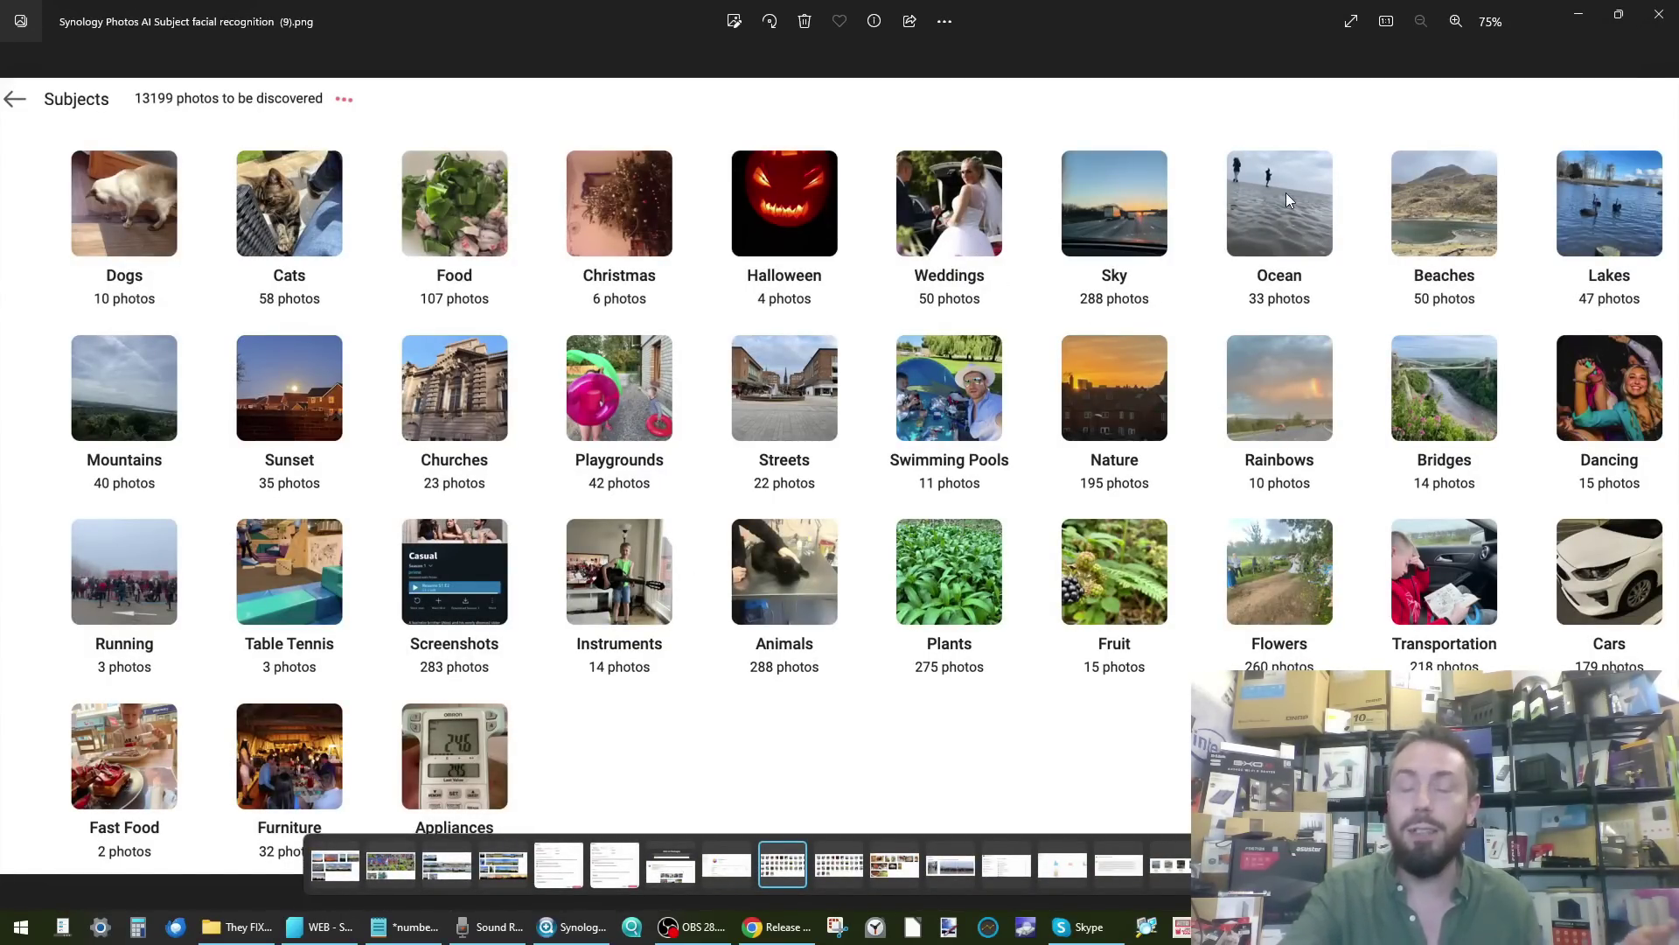
{"action": "left_click", "coordinate": [1655, 17]}
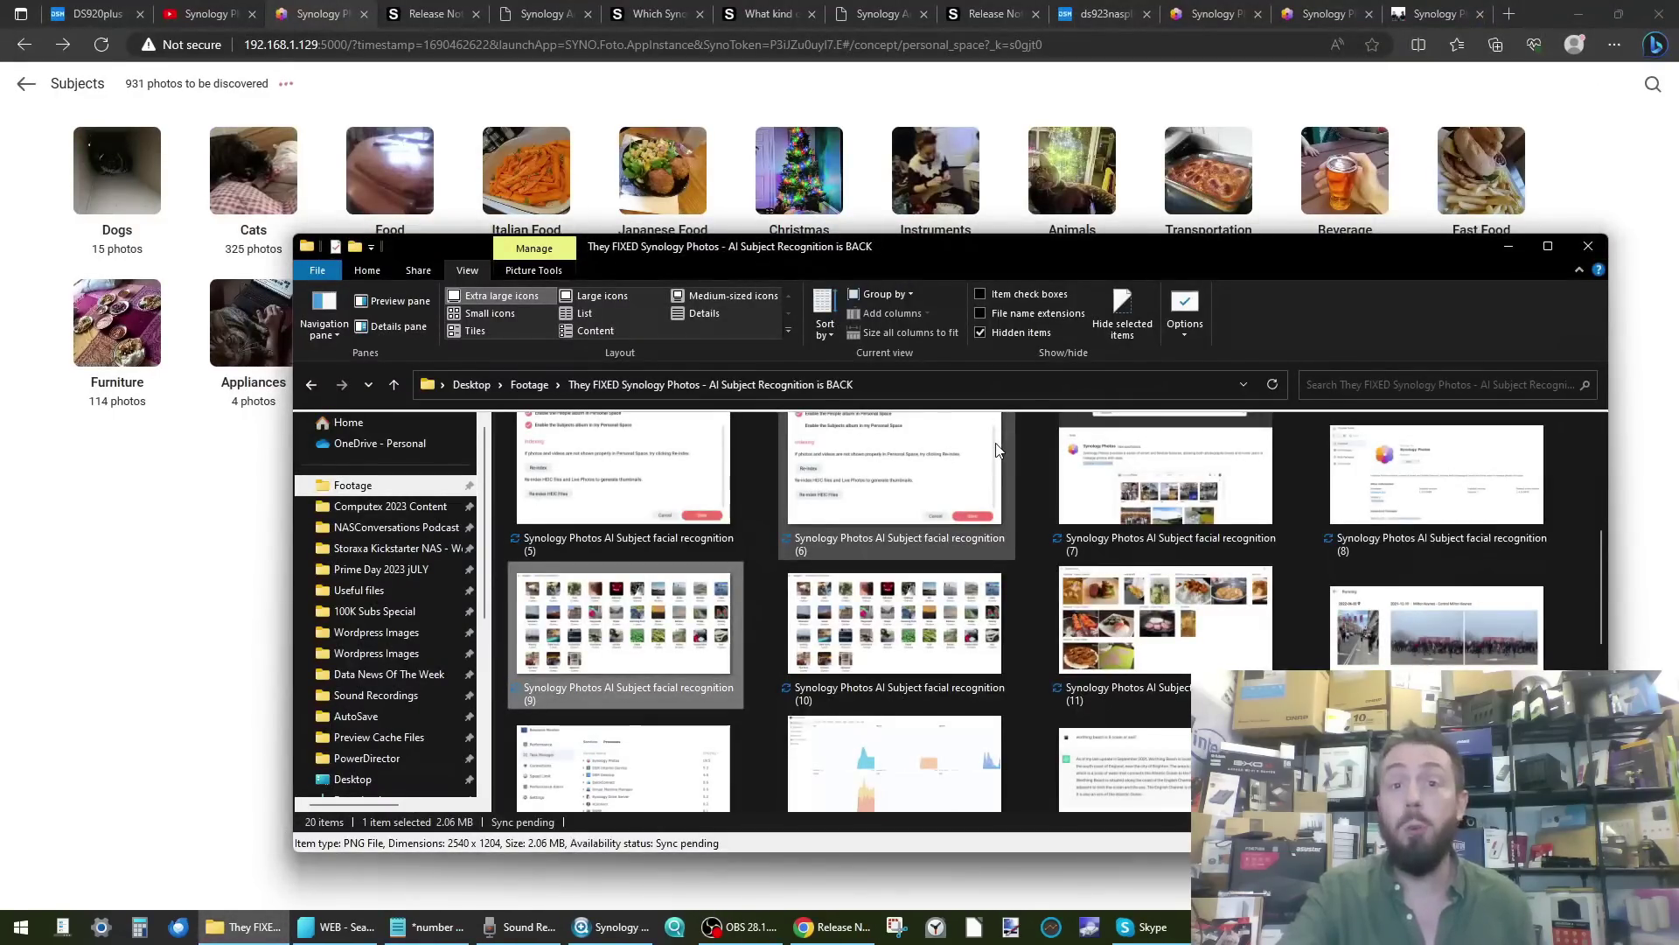
{"action": "left_click", "coordinate": [12, 660]}
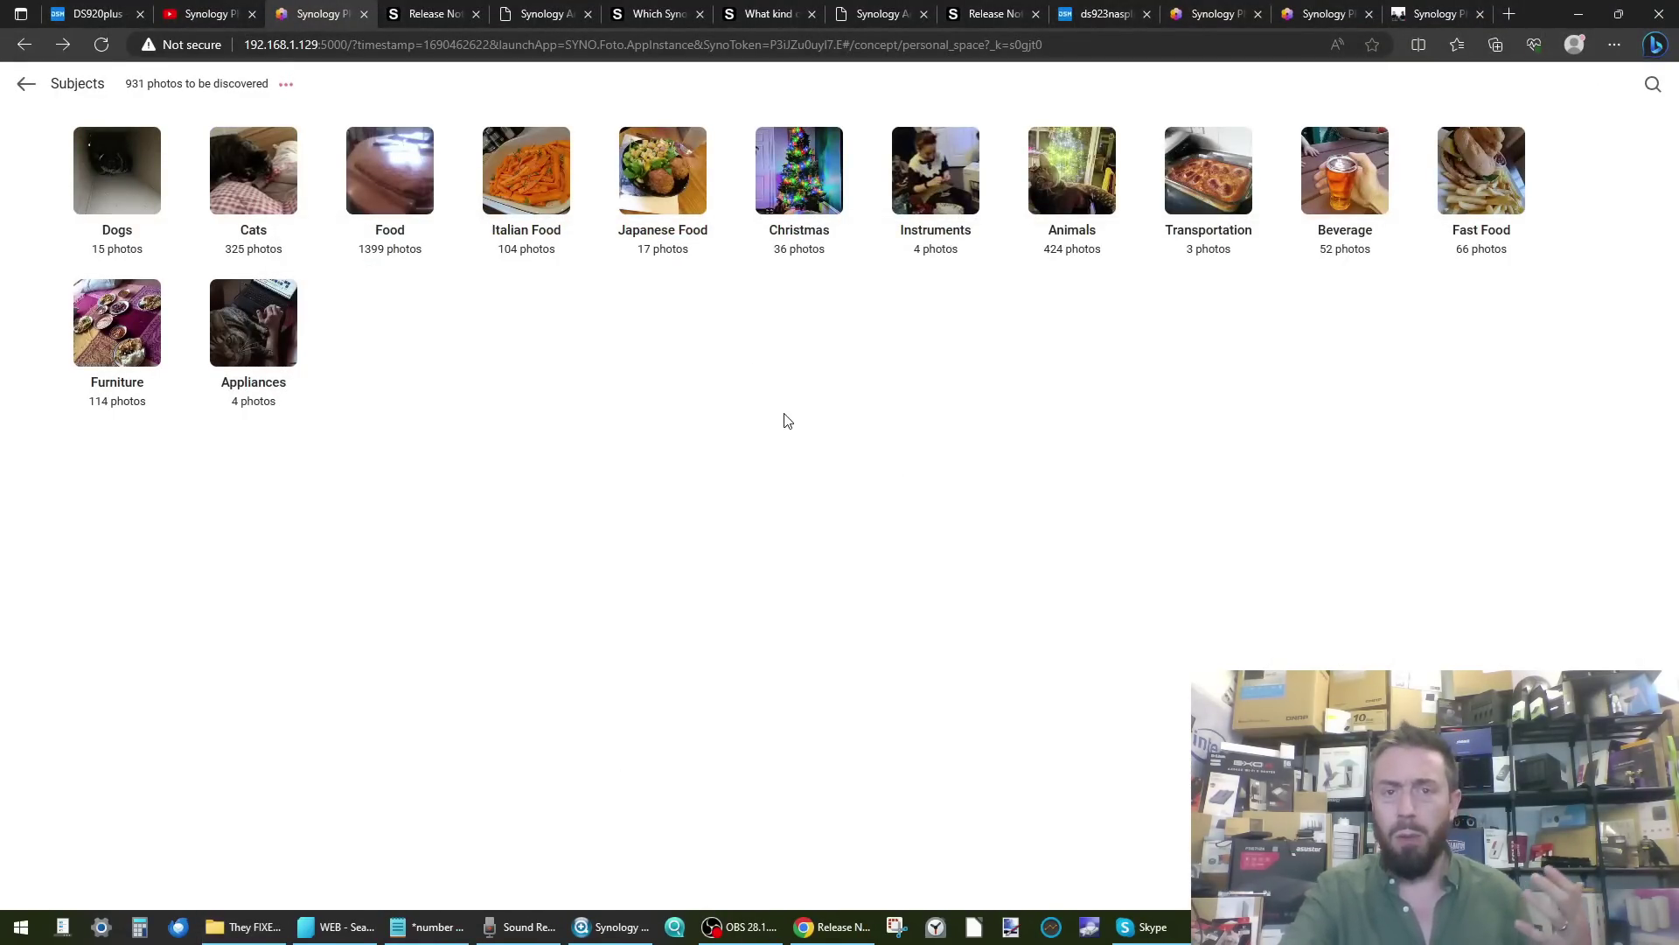
Back on Albums, review Personal and Shared Space settings, then close Settings without changes.
{"action": "left_click", "coordinate": [25, 87]}
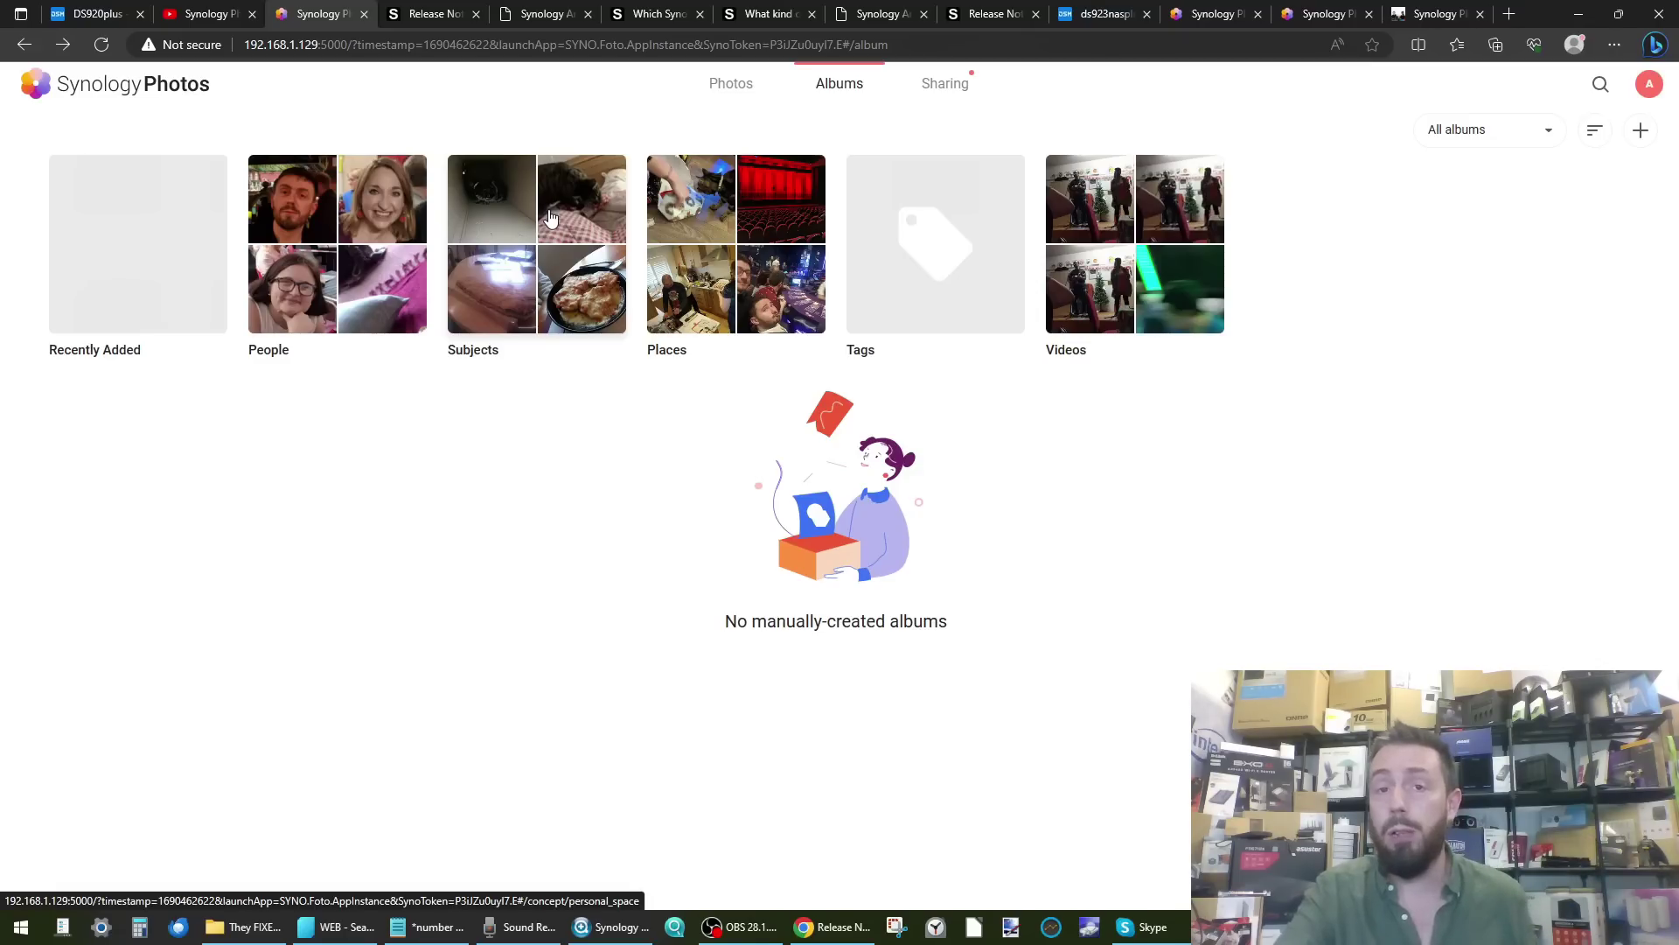
{"action": "left_click", "coordinate": [1650, 89]}
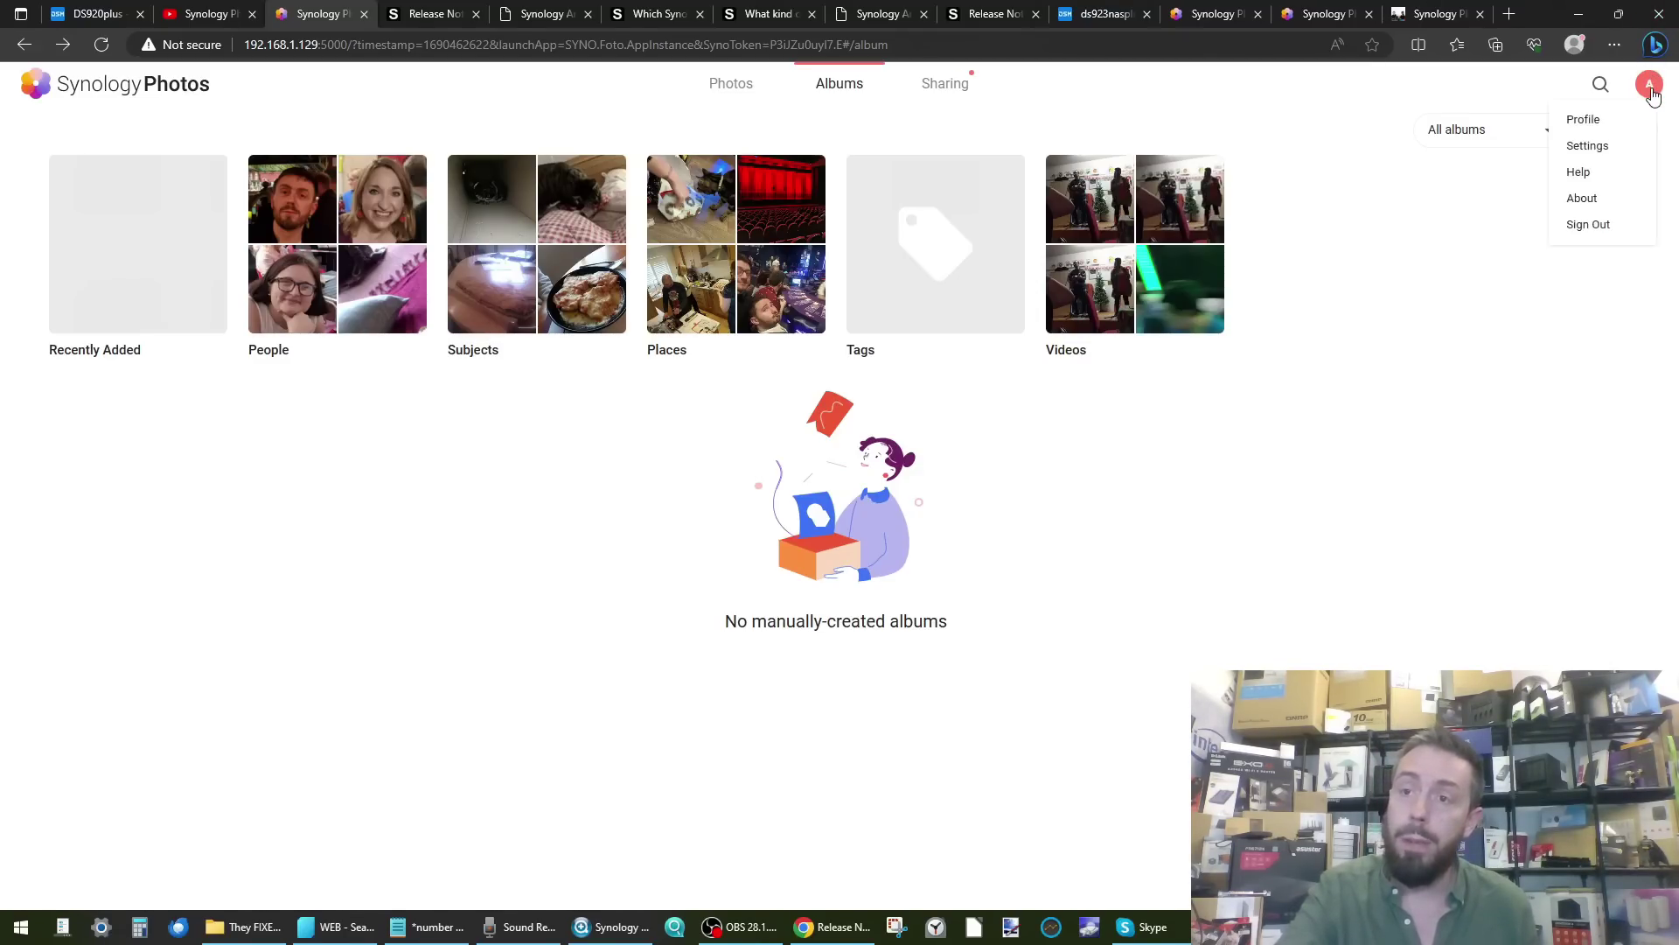
{"action": "left_click", "coordinate": [1587, 146]}
{"action": "scroll", "coordinate": [855, 460], "scroll_direction": "down", "scroll_amount": 1}
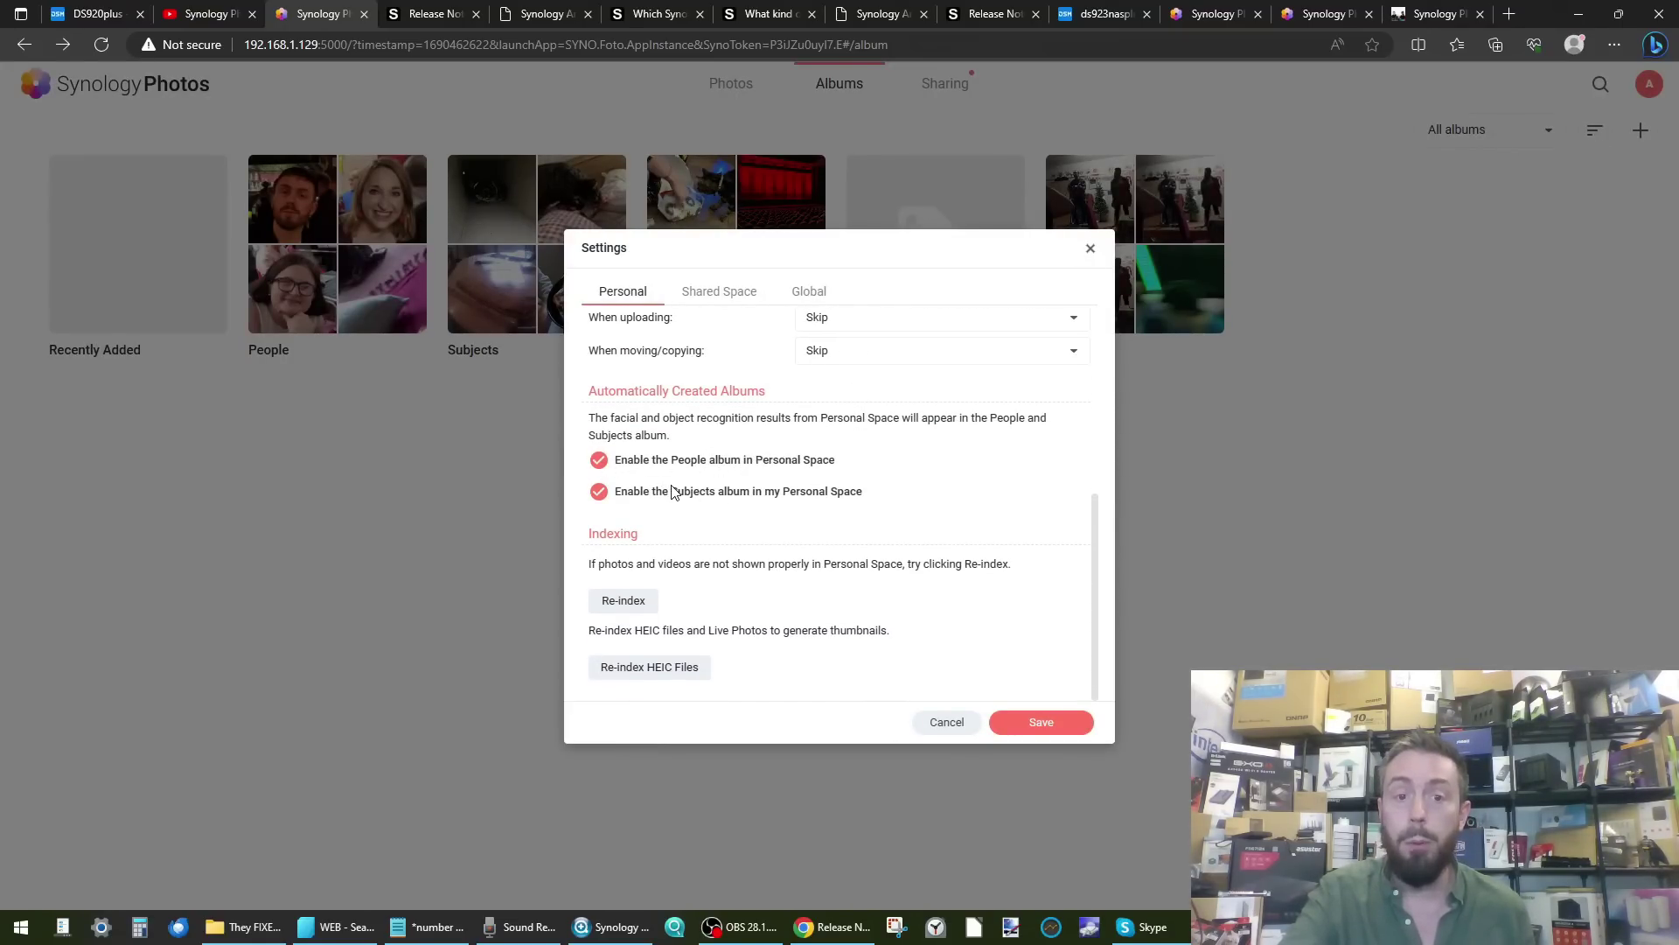
{"action": "left_click", "coordinate": [713, 297]}
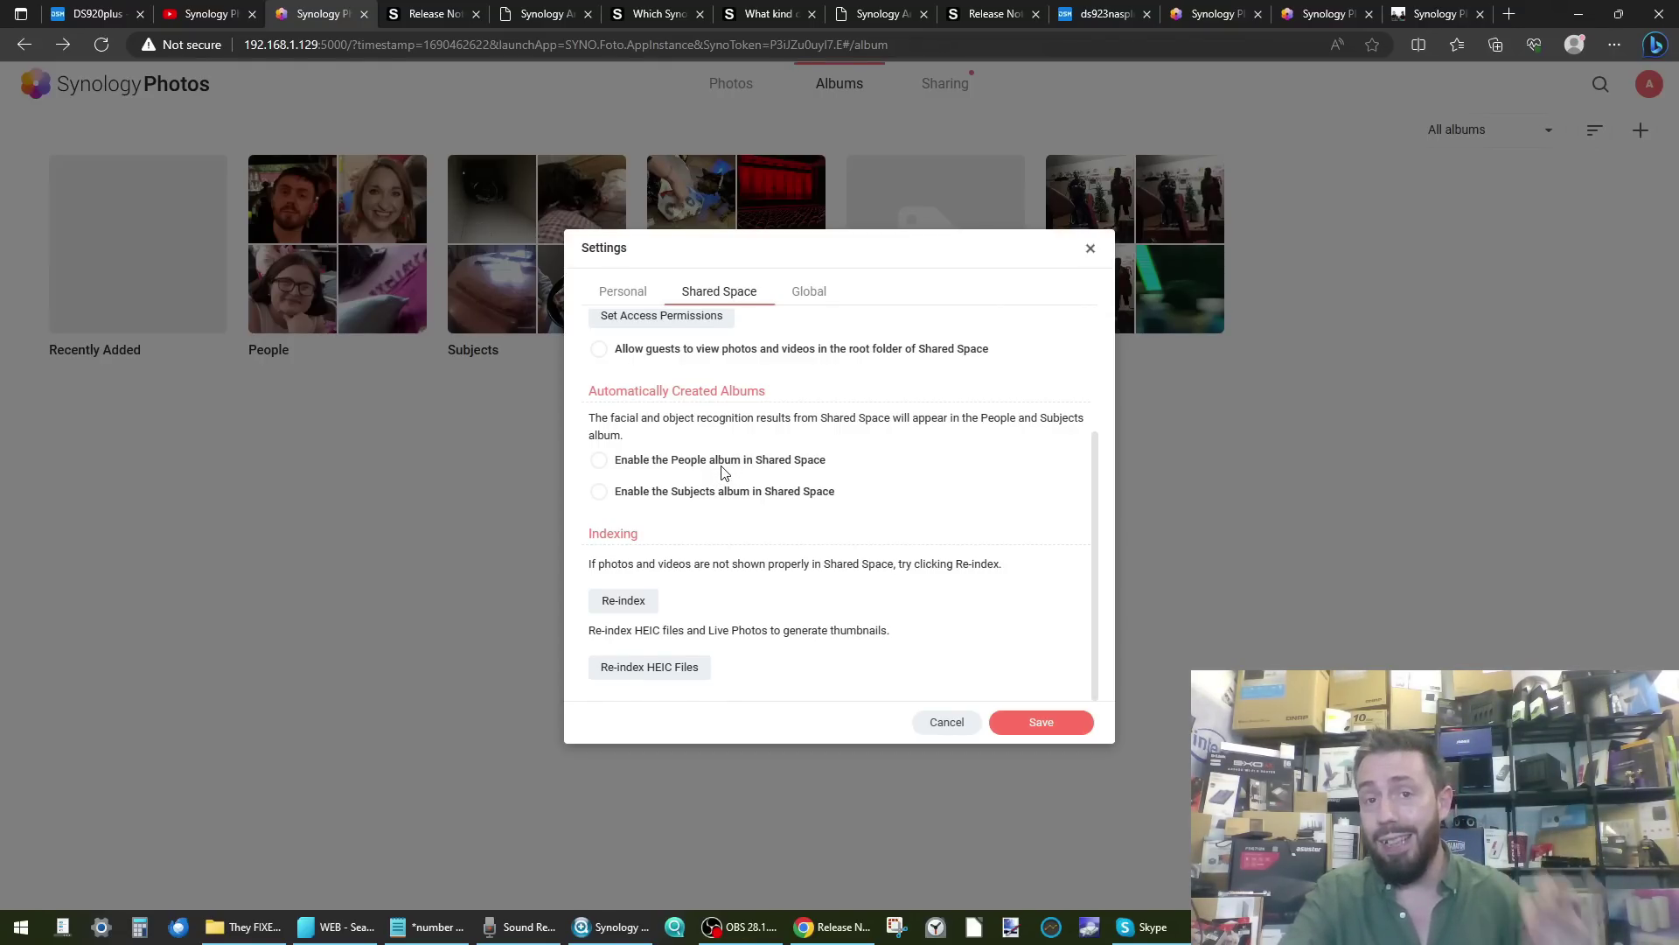
{"action": "left_click", "coordinate": [1089, 251]}
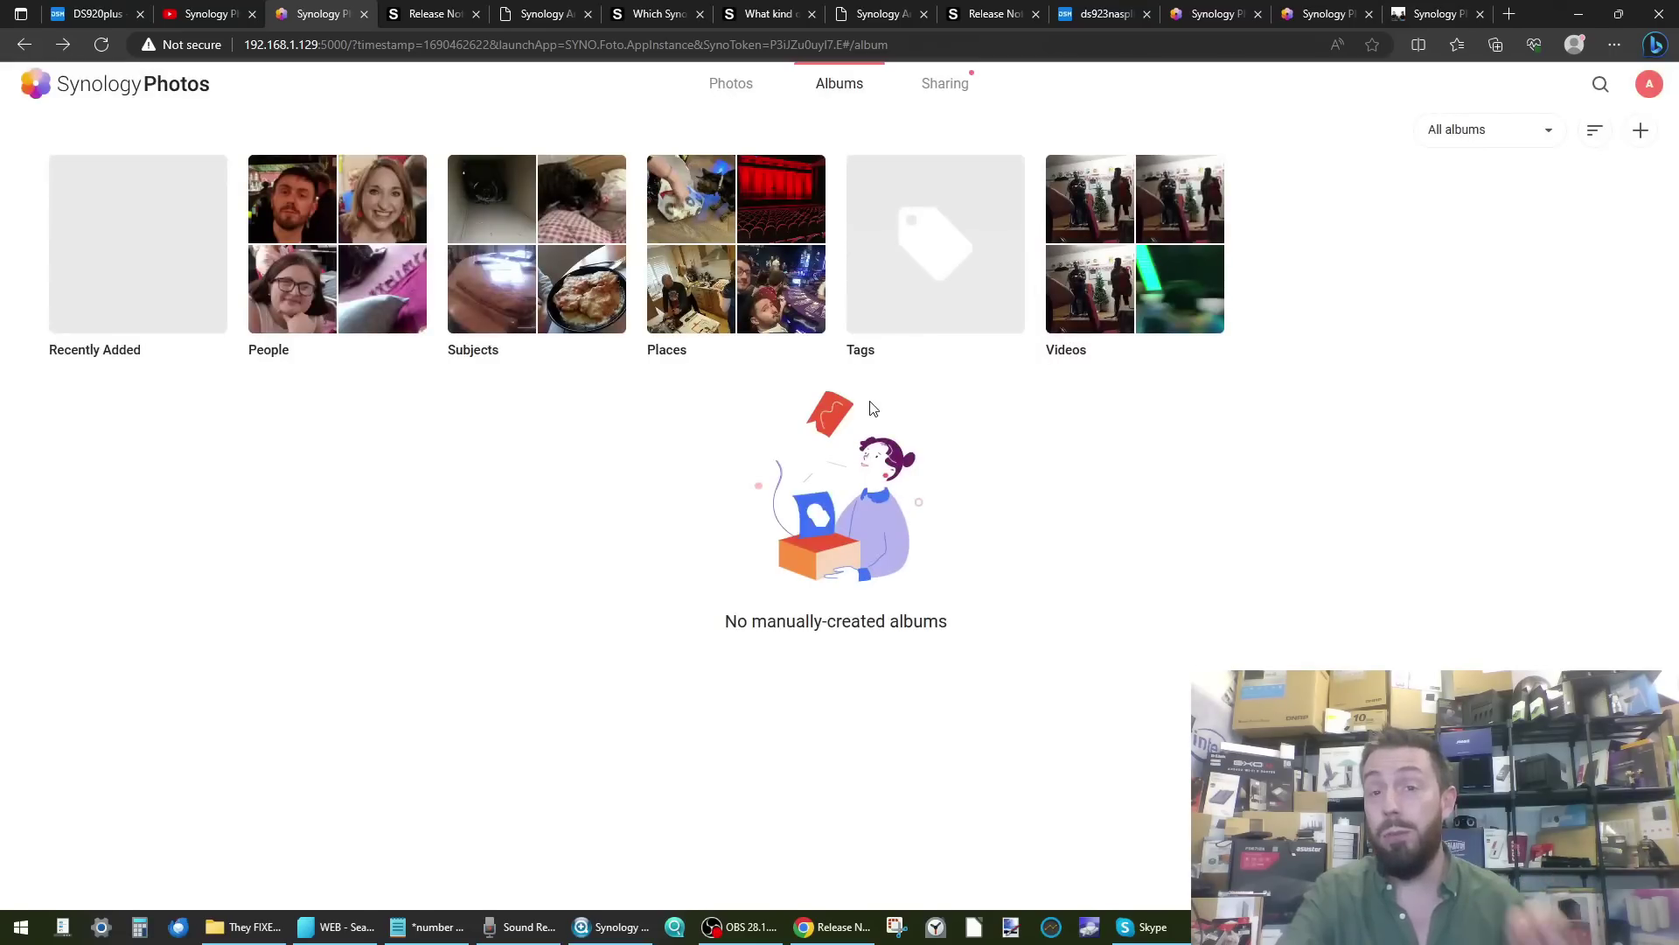
On the DS920+ DSM, check the running thumbnail-indexing tasks in Task Manager.
{"action": "left_click", "coordinate": [1078, 6]}
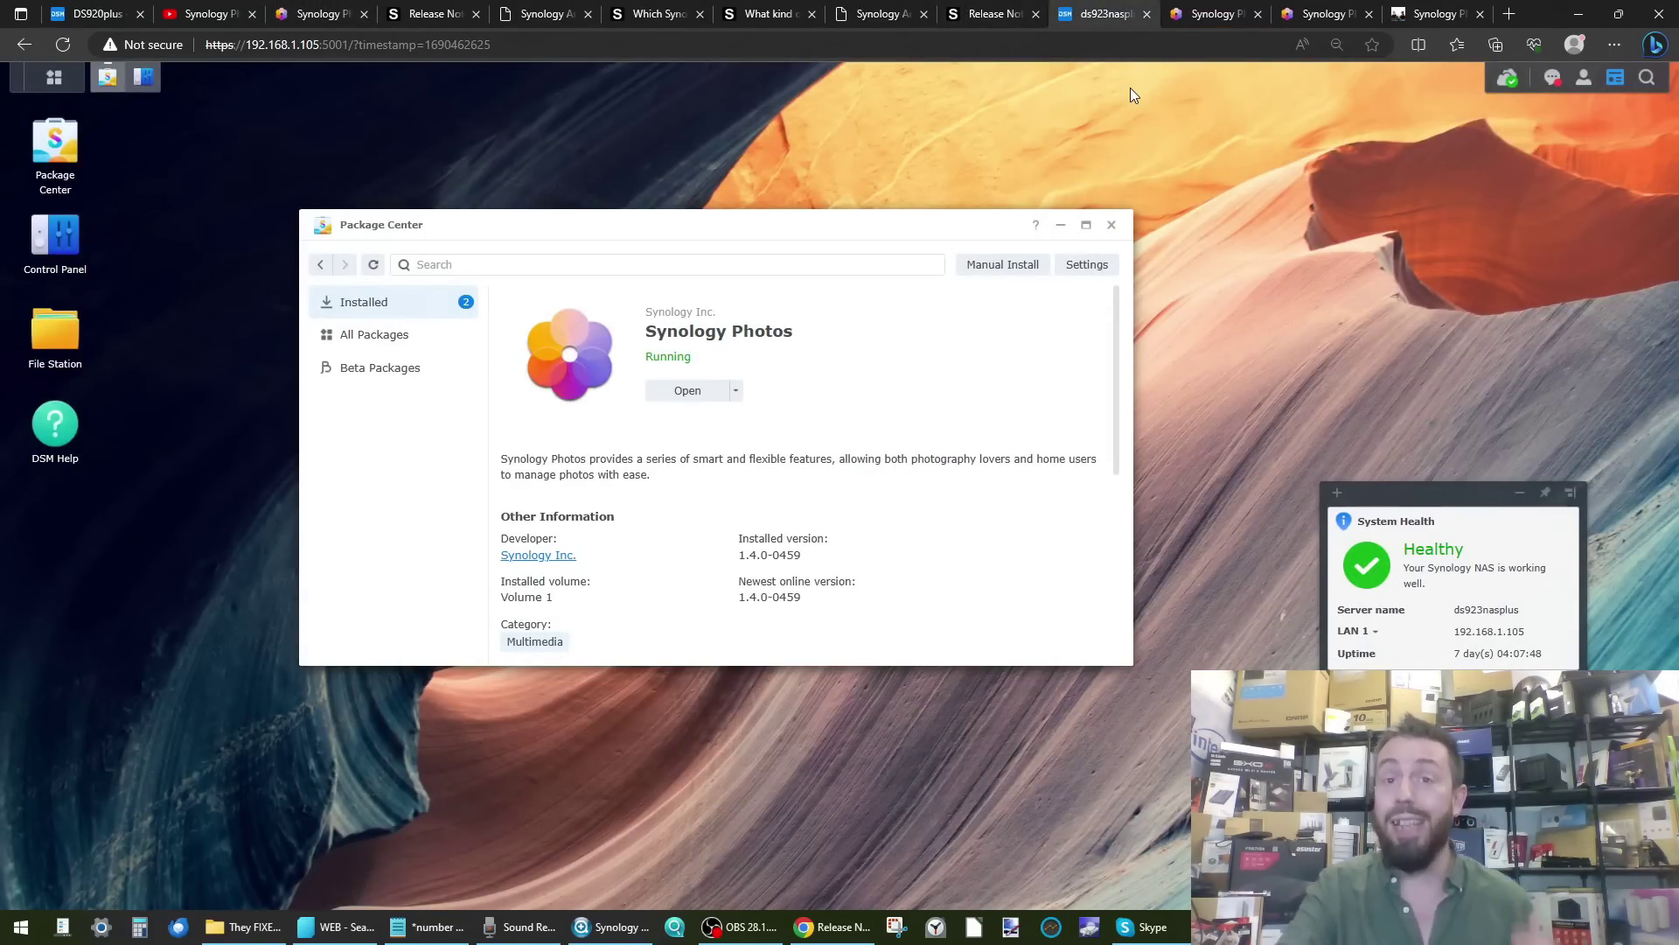
{"action": "left_click", "coordinate": [188, 13]}
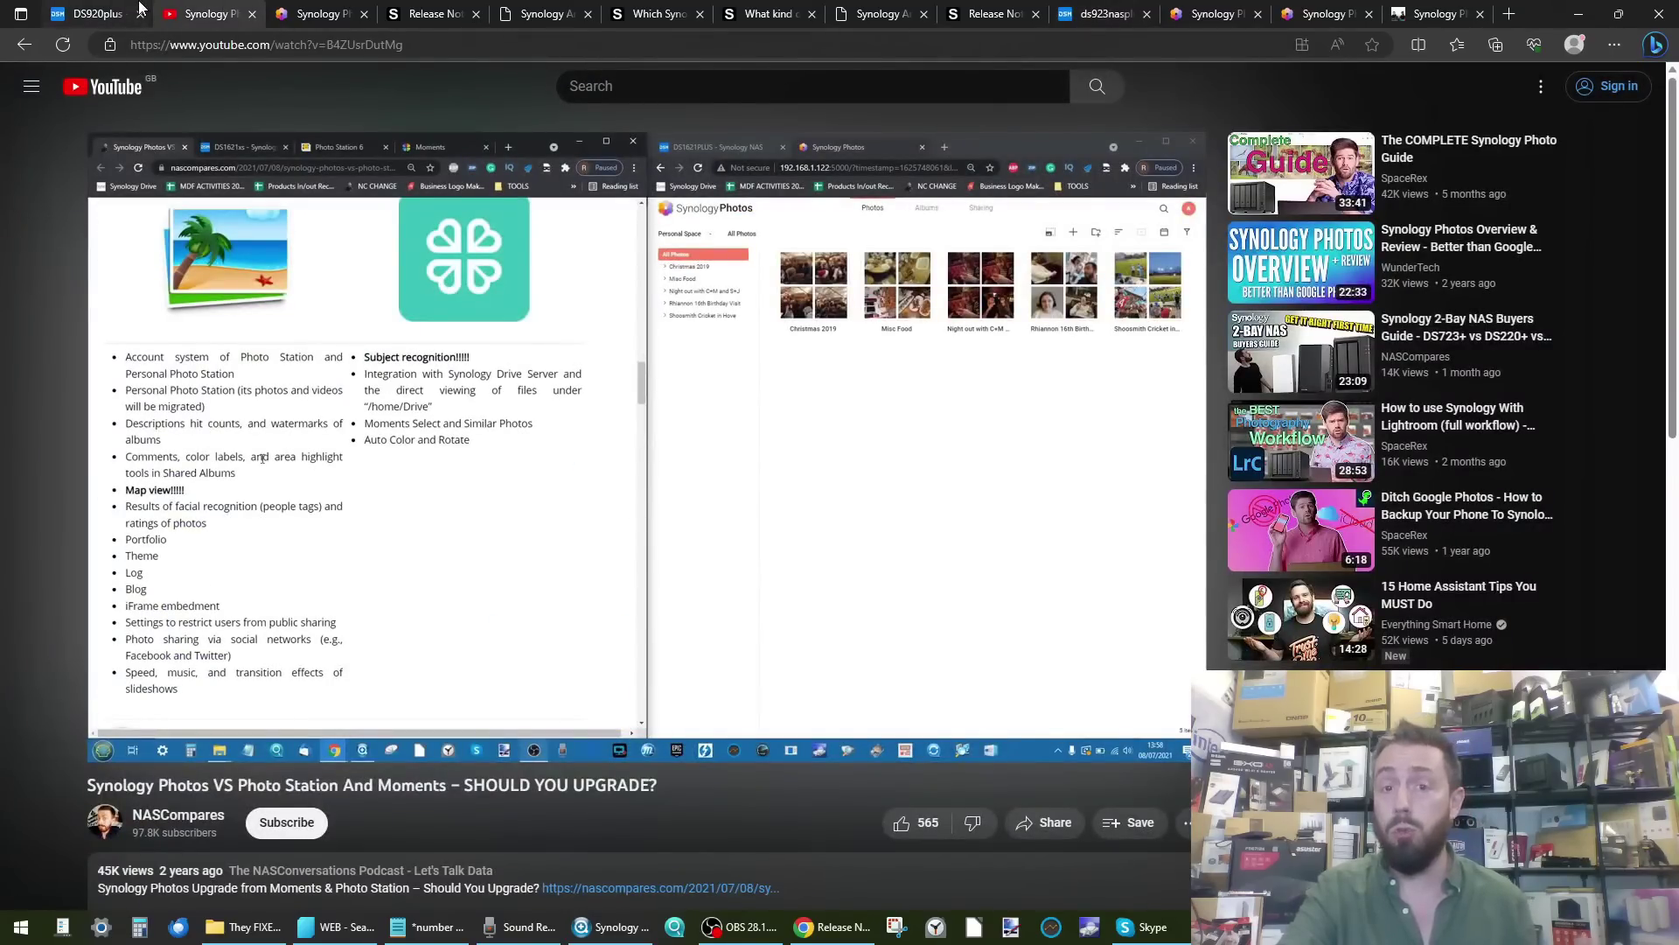
{"action": "left_click", "coordinate": [138, 6]}
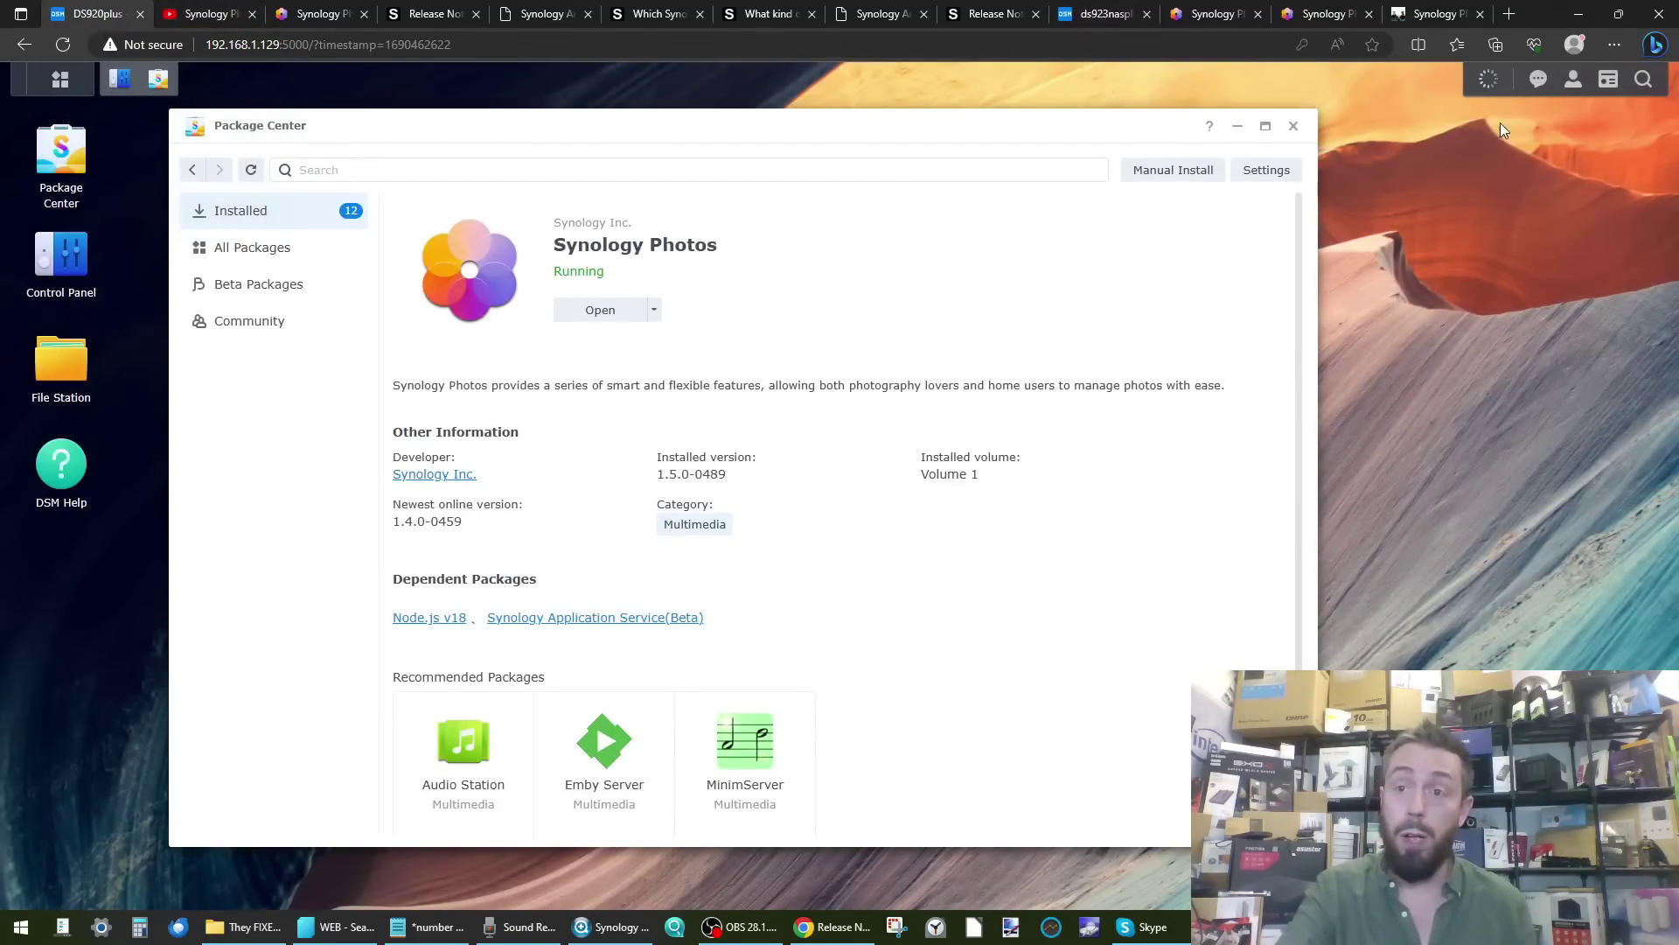
{"action": "left_click", "coordinate": [1489, 79]}
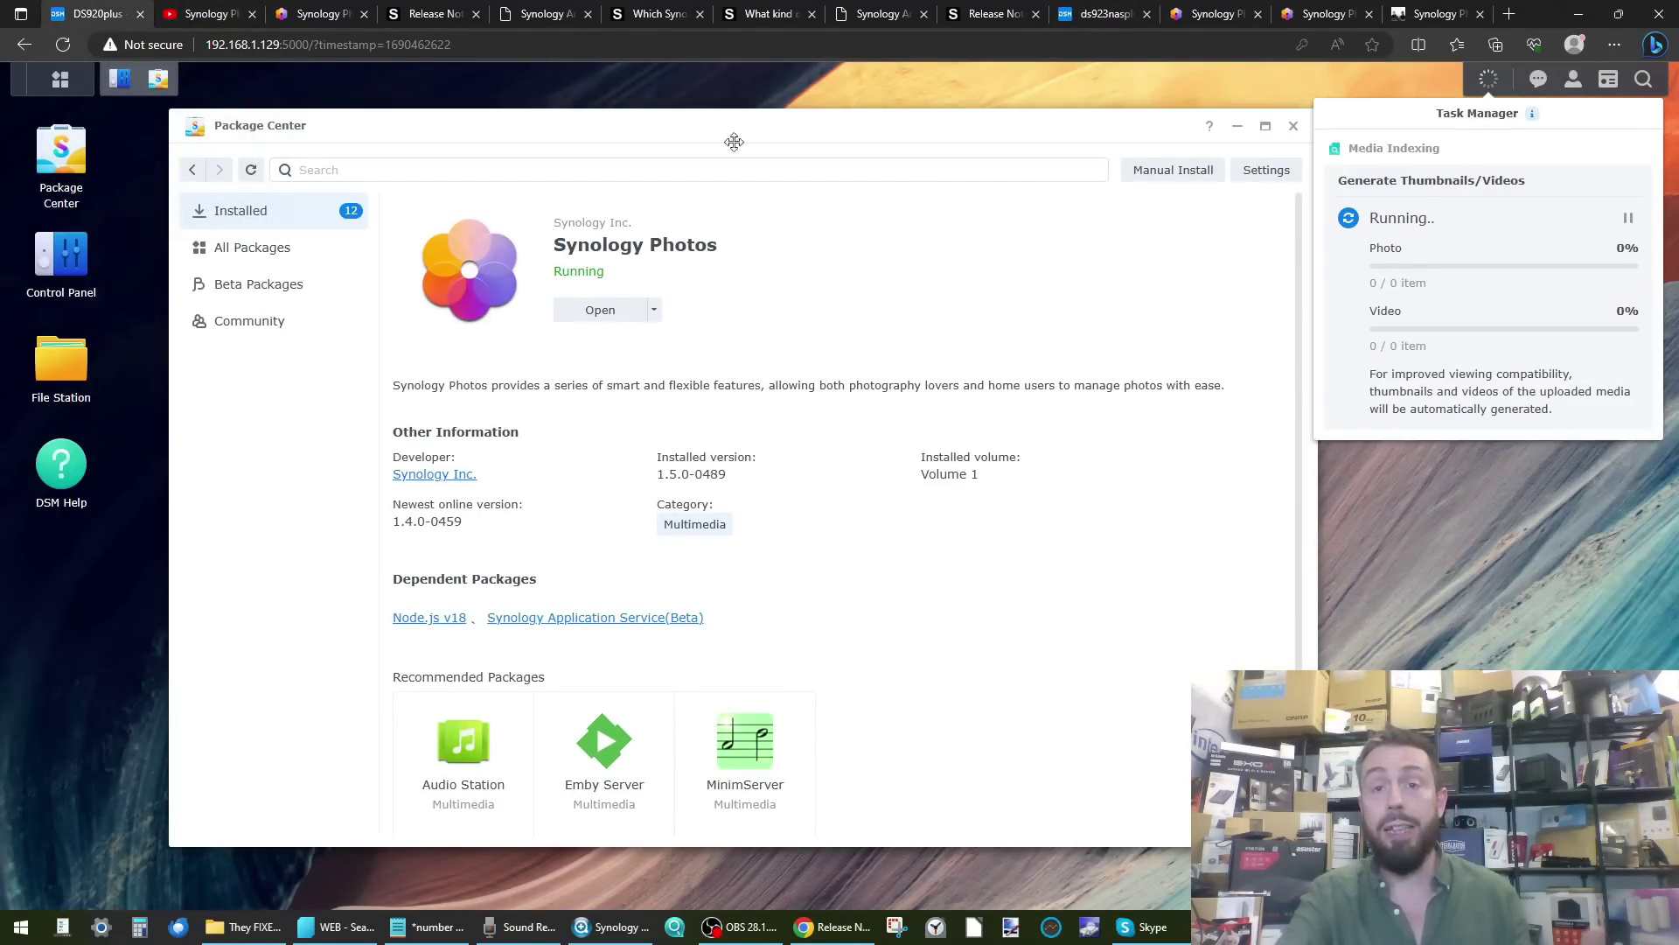
Check CPU and memory in Resource Monitor, then view the recognition-capable NAS models article.
{"action": "left_click", "coordinate": [73, 82]}
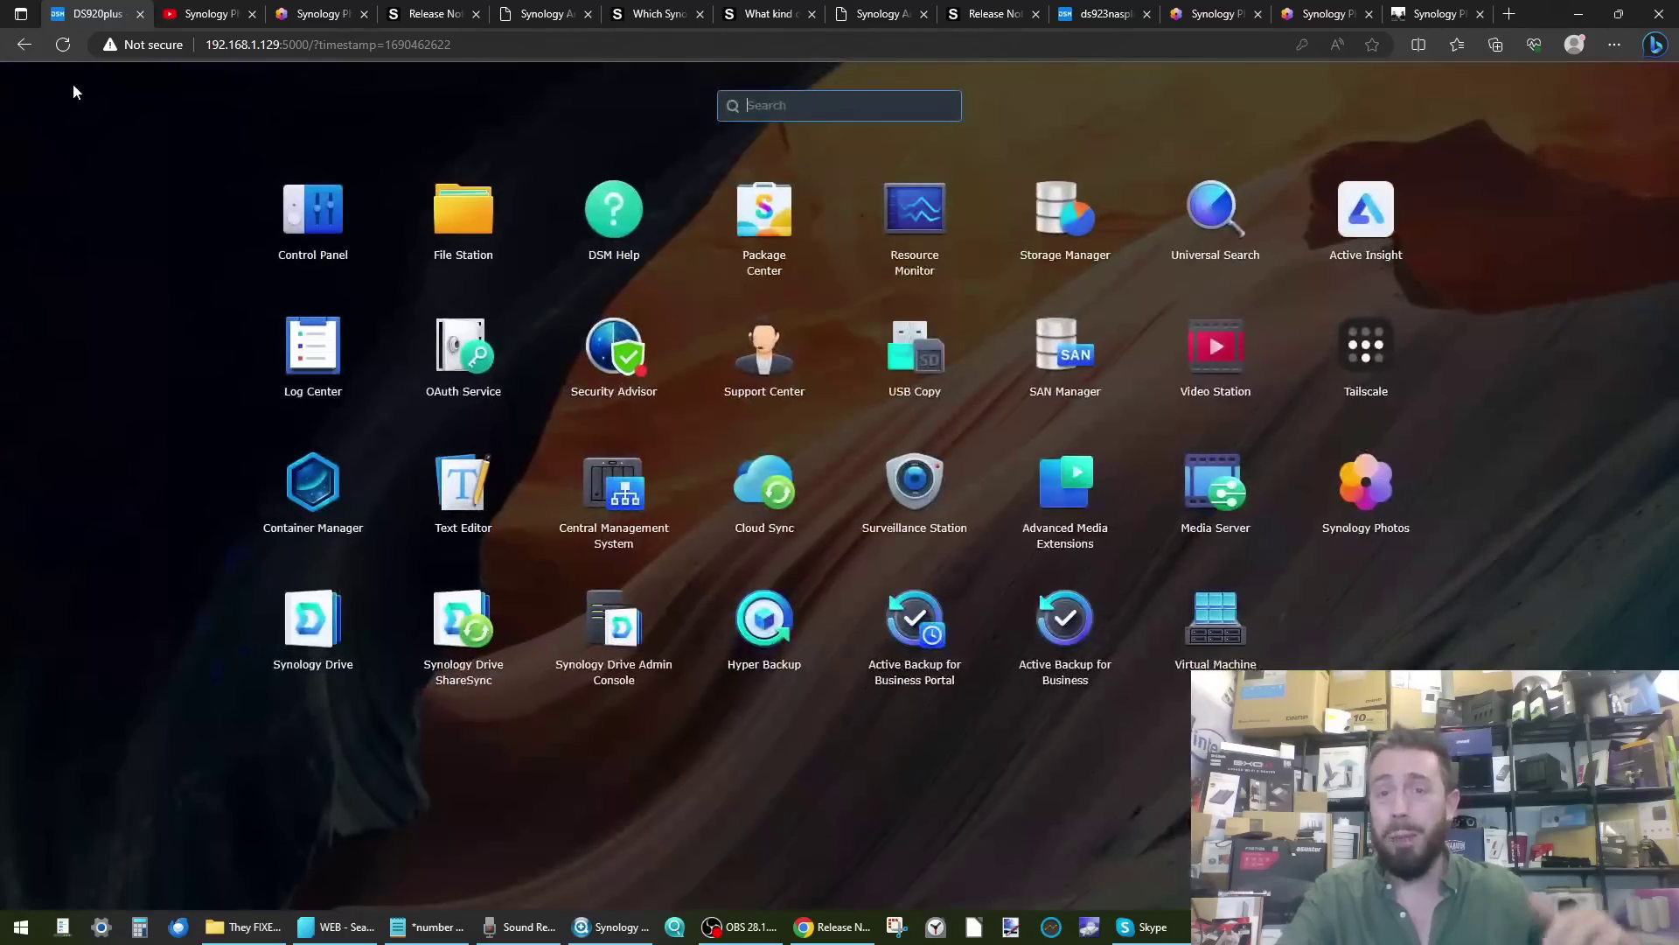
{"action": "left_click", "coordinate": [888, 226]}
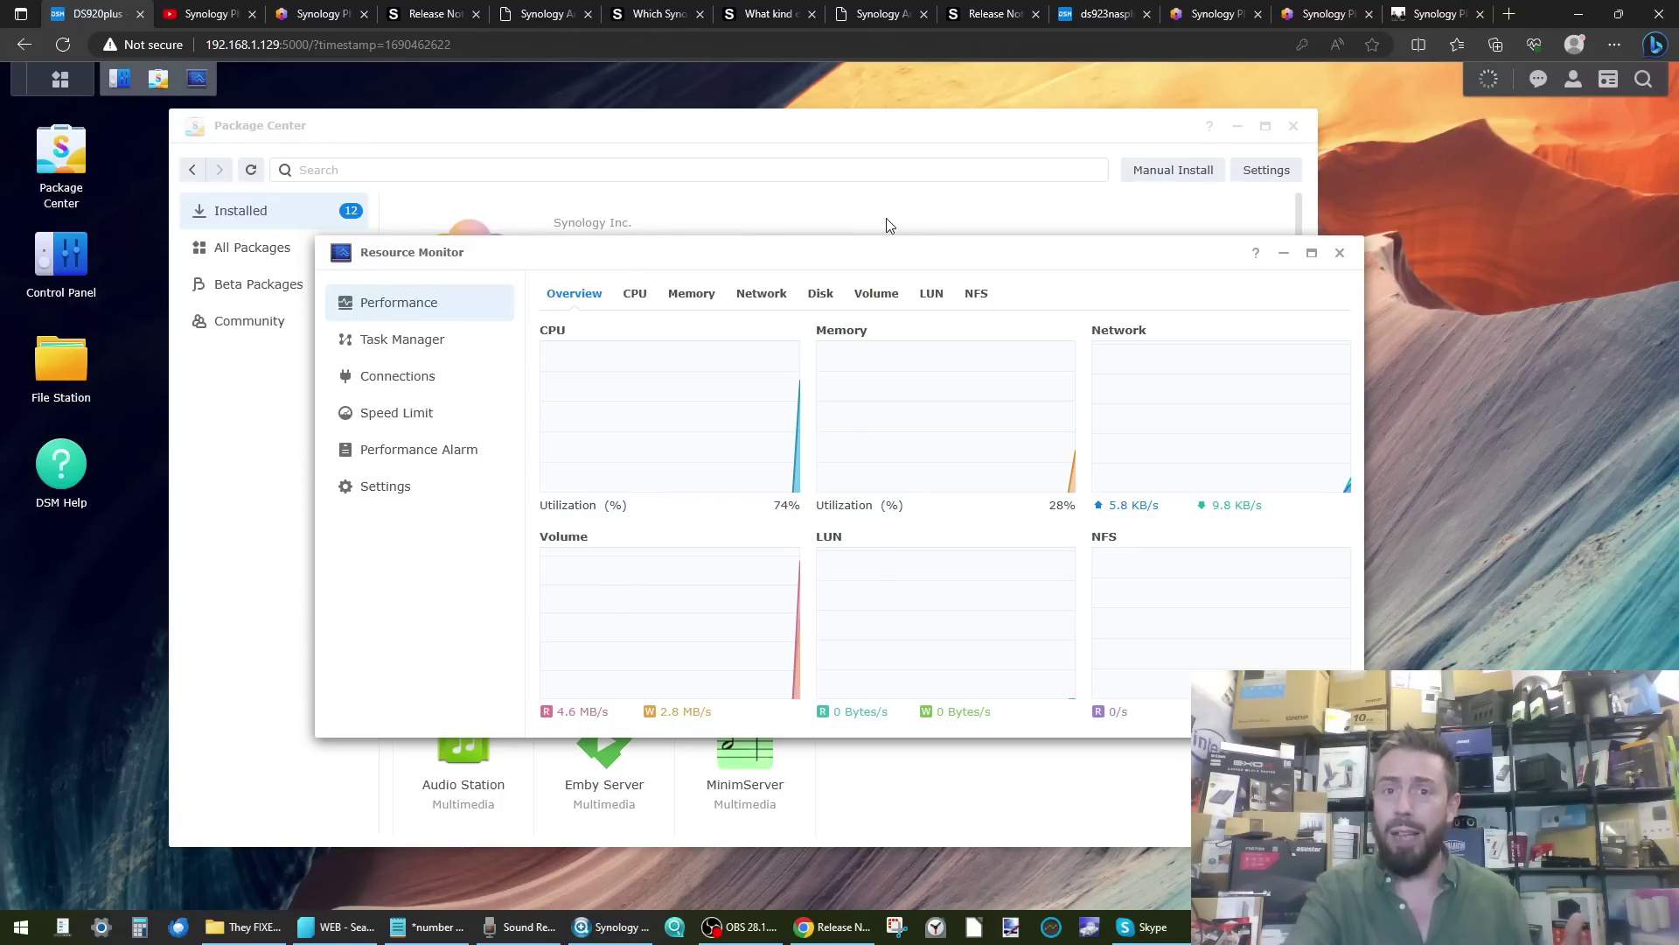
{"action": "left_click", "coordinate": [643, 12]}
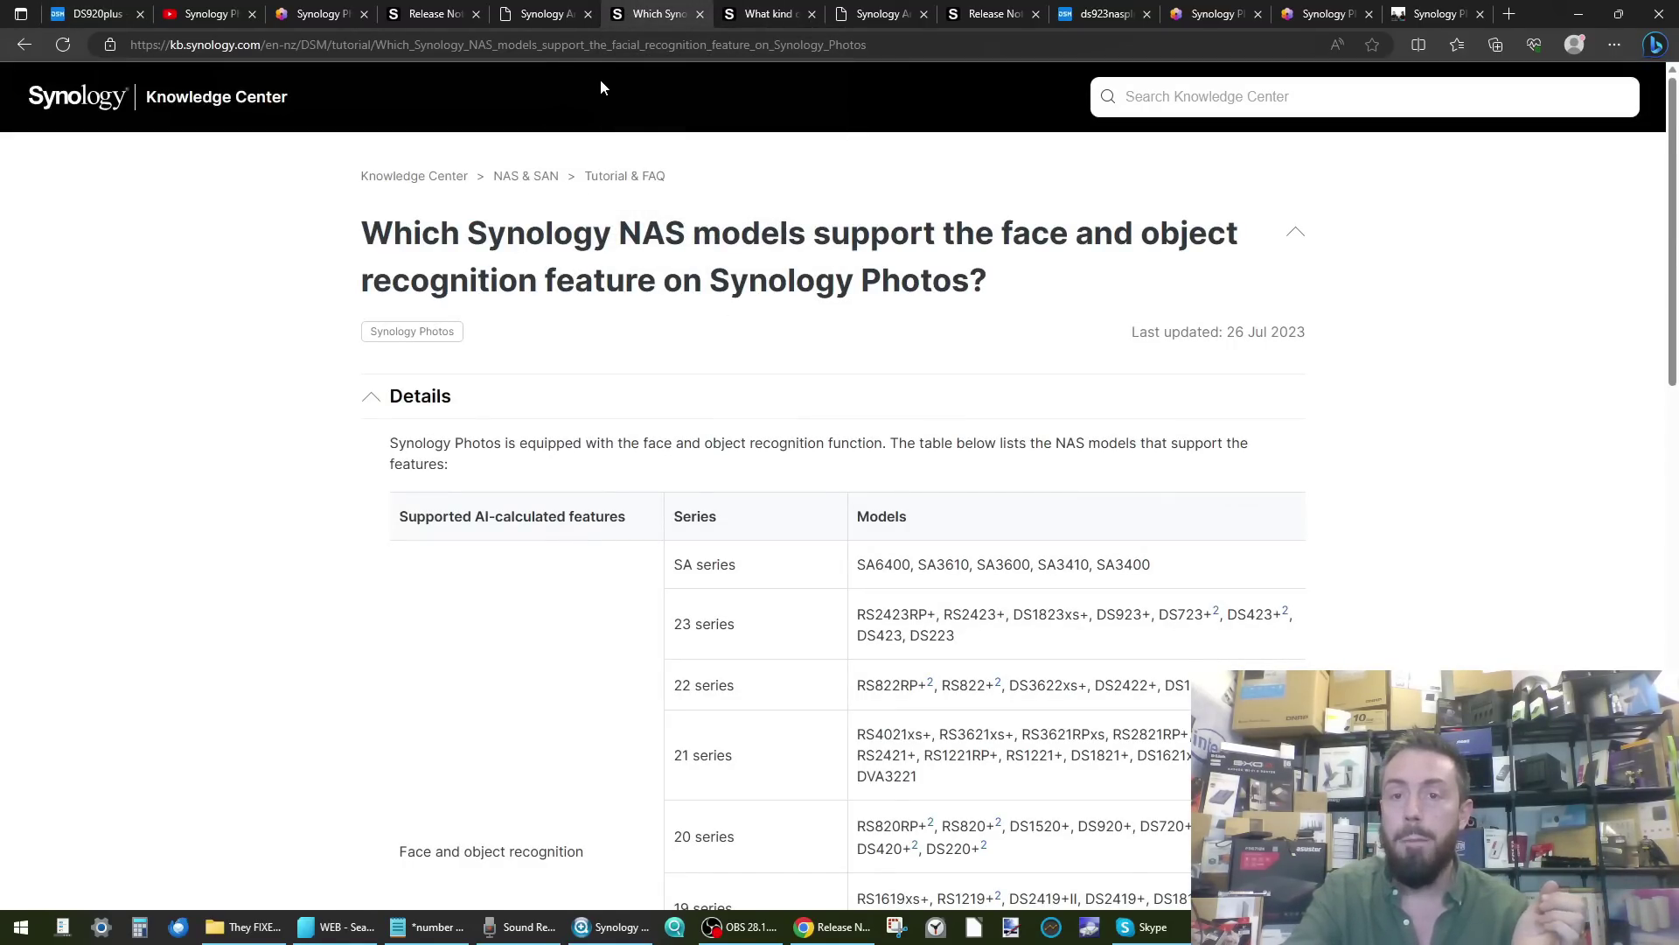
Review the table of series with face and object recognition versus facial recognition only.
{"action": "scroll", "coordinate": [629, 131], "scroll_direction": "down", "scroll_amount": 2}
{"action": "scroll", "coordinate": [663, 204], "scroll_direction": "up", "scroll_amount": 2}
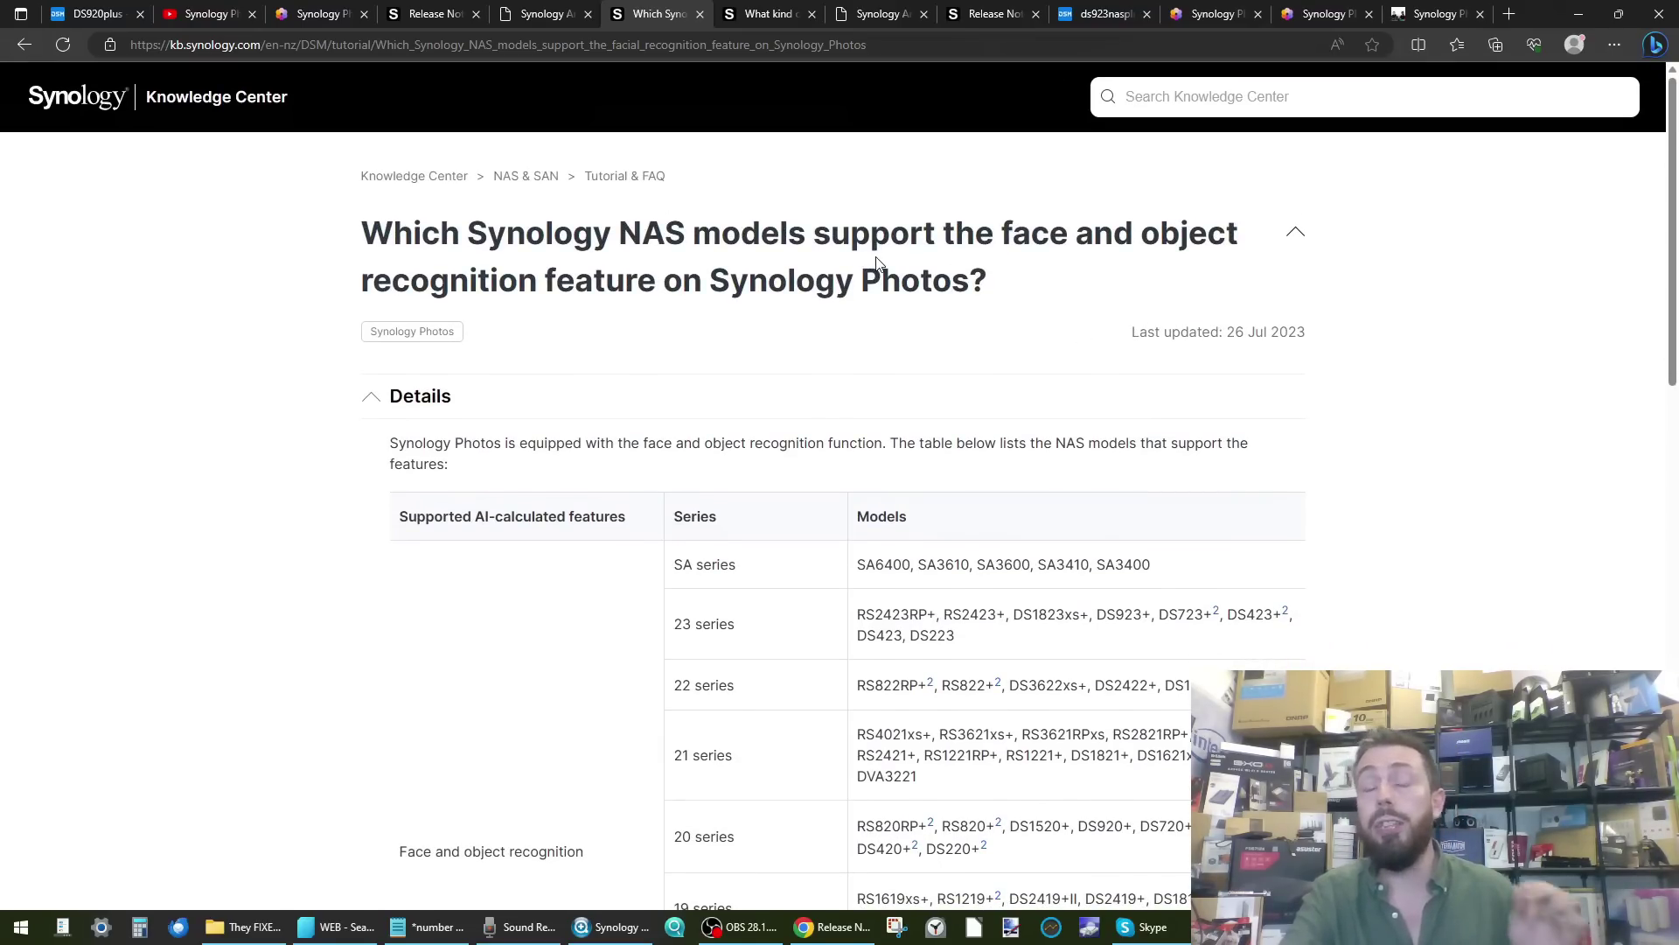
{"action": "scroll", "coordinate": [877, 262], "scroll_direction": "down", "scroll_amount": 11}
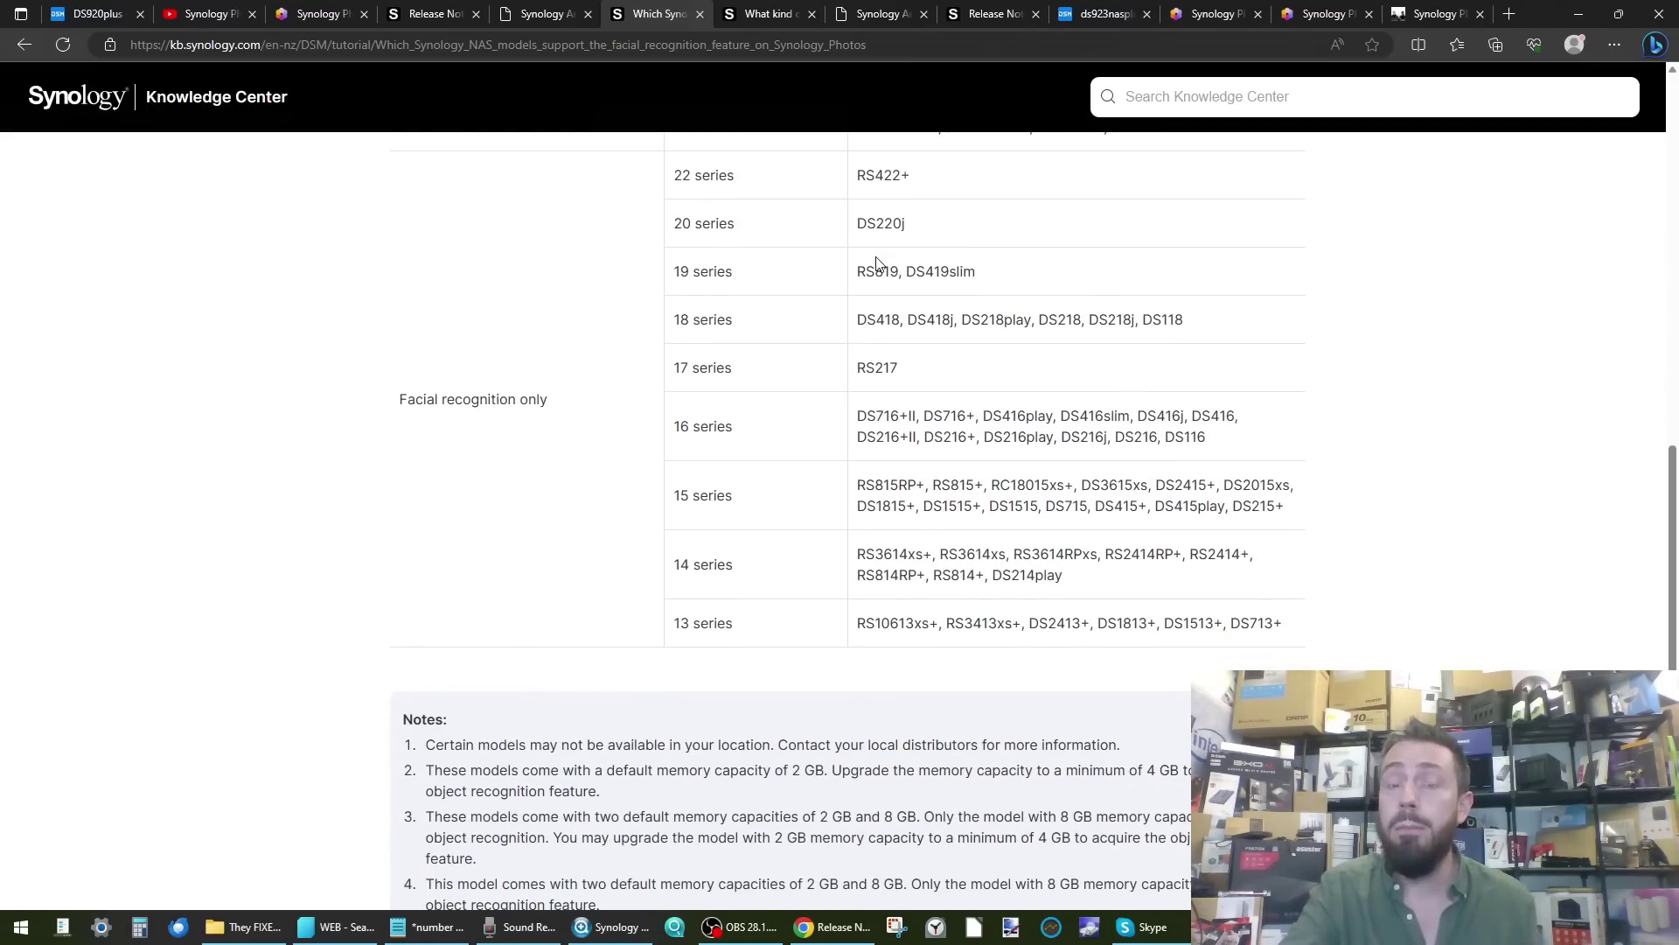
{"action": "scroll", "coordinate": [877, 262], "scroll_direction": "up", "scroll_amount": 5}
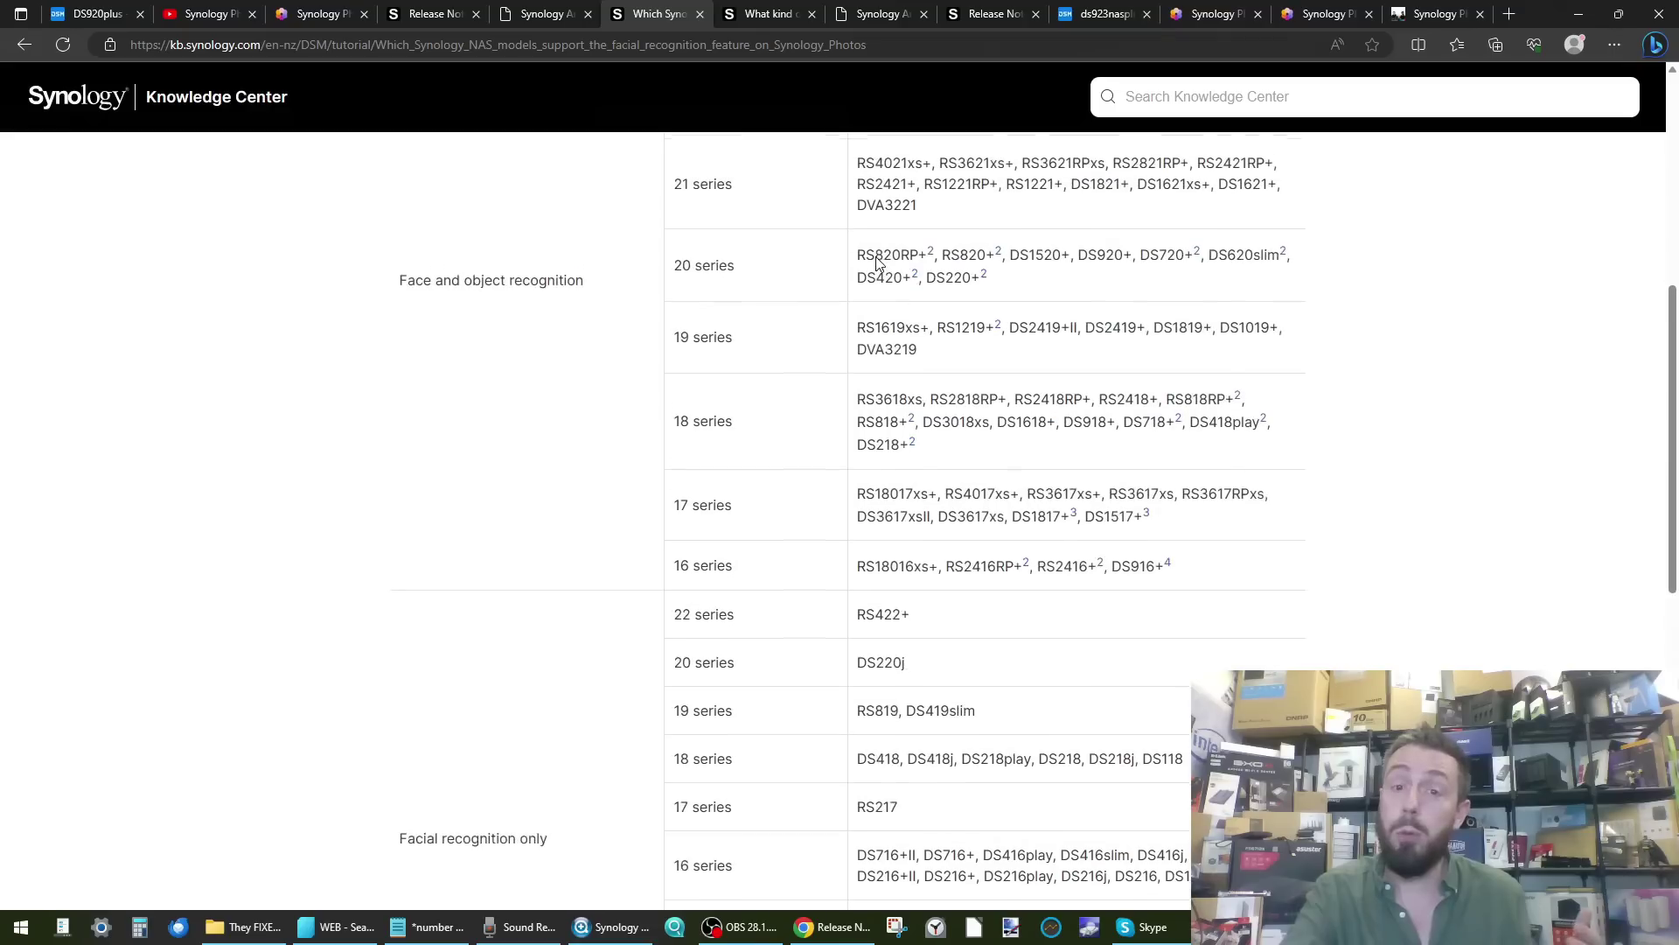
{"action": "double_click", "coordinate": [699, 43]}
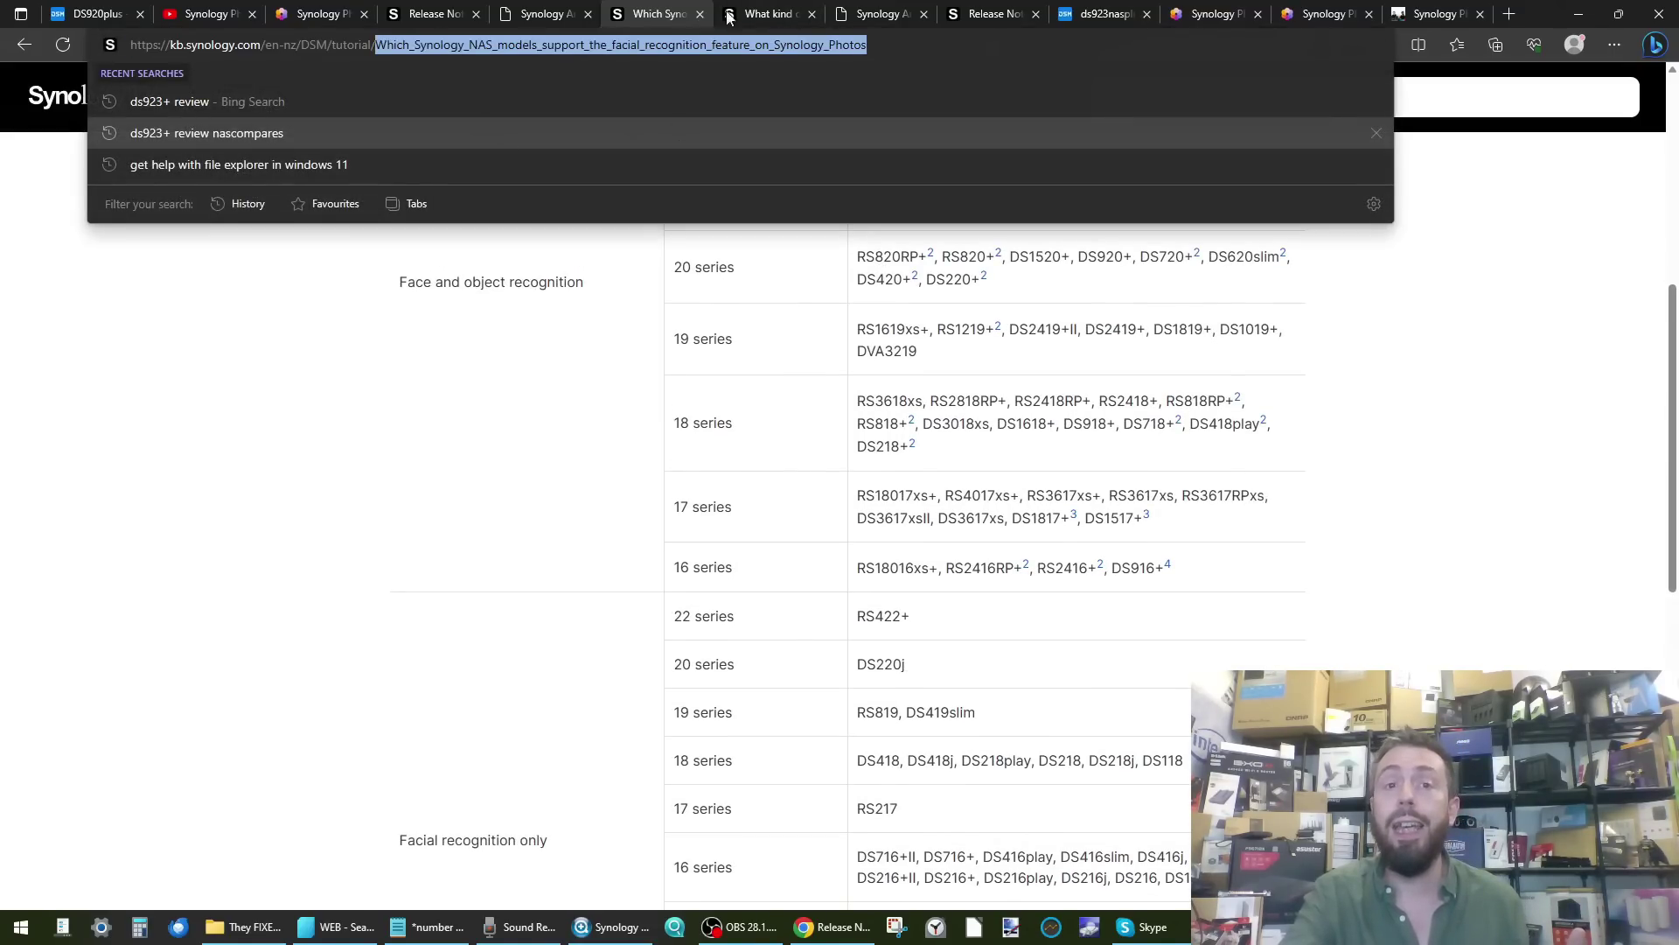
{"action": "left_click", "coordinate": [560, 433]}
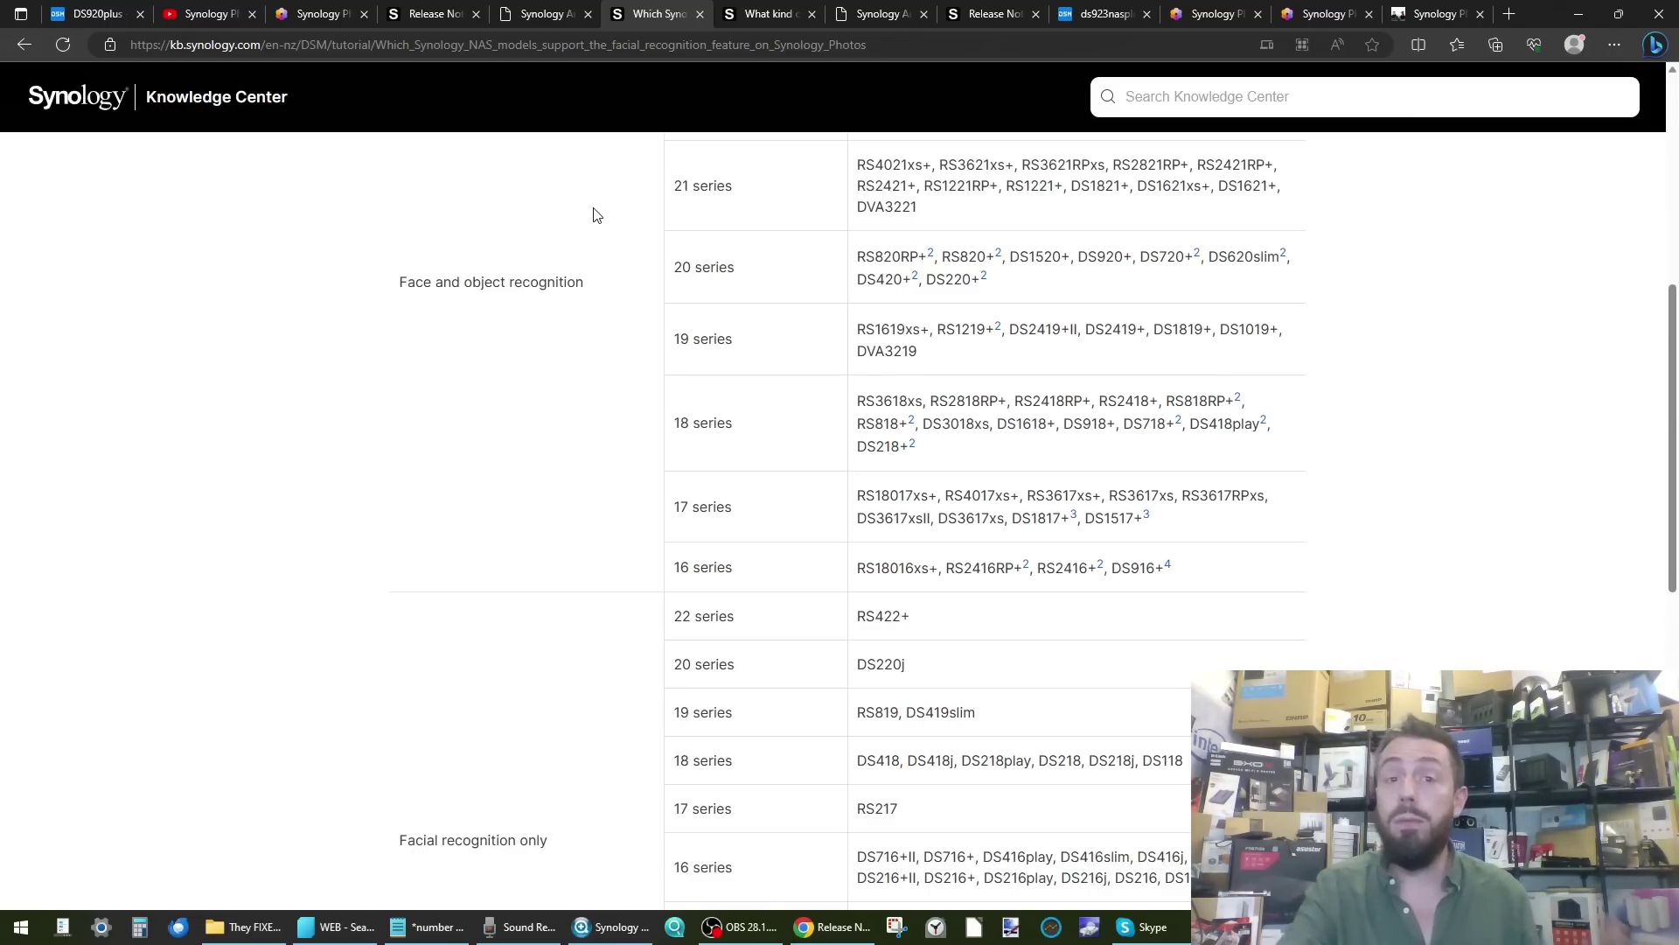
On the DS920+ release notes, select the 'Version: 7.2-64570 Update 2' heading.
{"action": "left_click", "coordinate": [963, 10]}
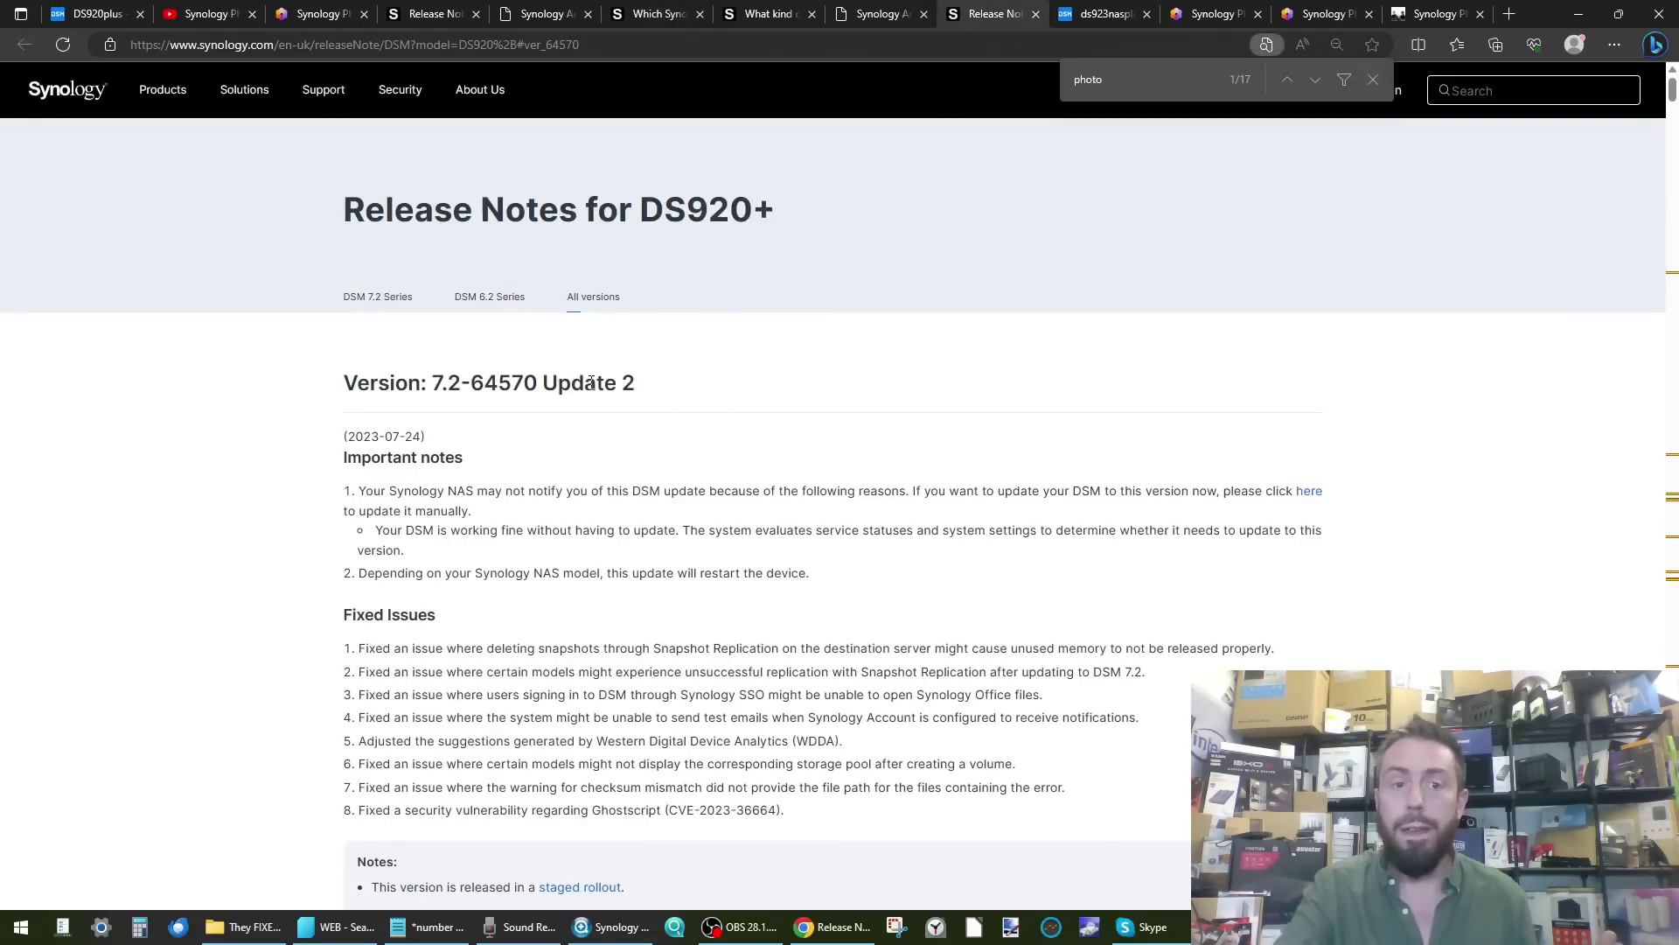
{"action": "left_click_drag", "start_coordinate": [636, 385], "coordinate": [437, 385]}
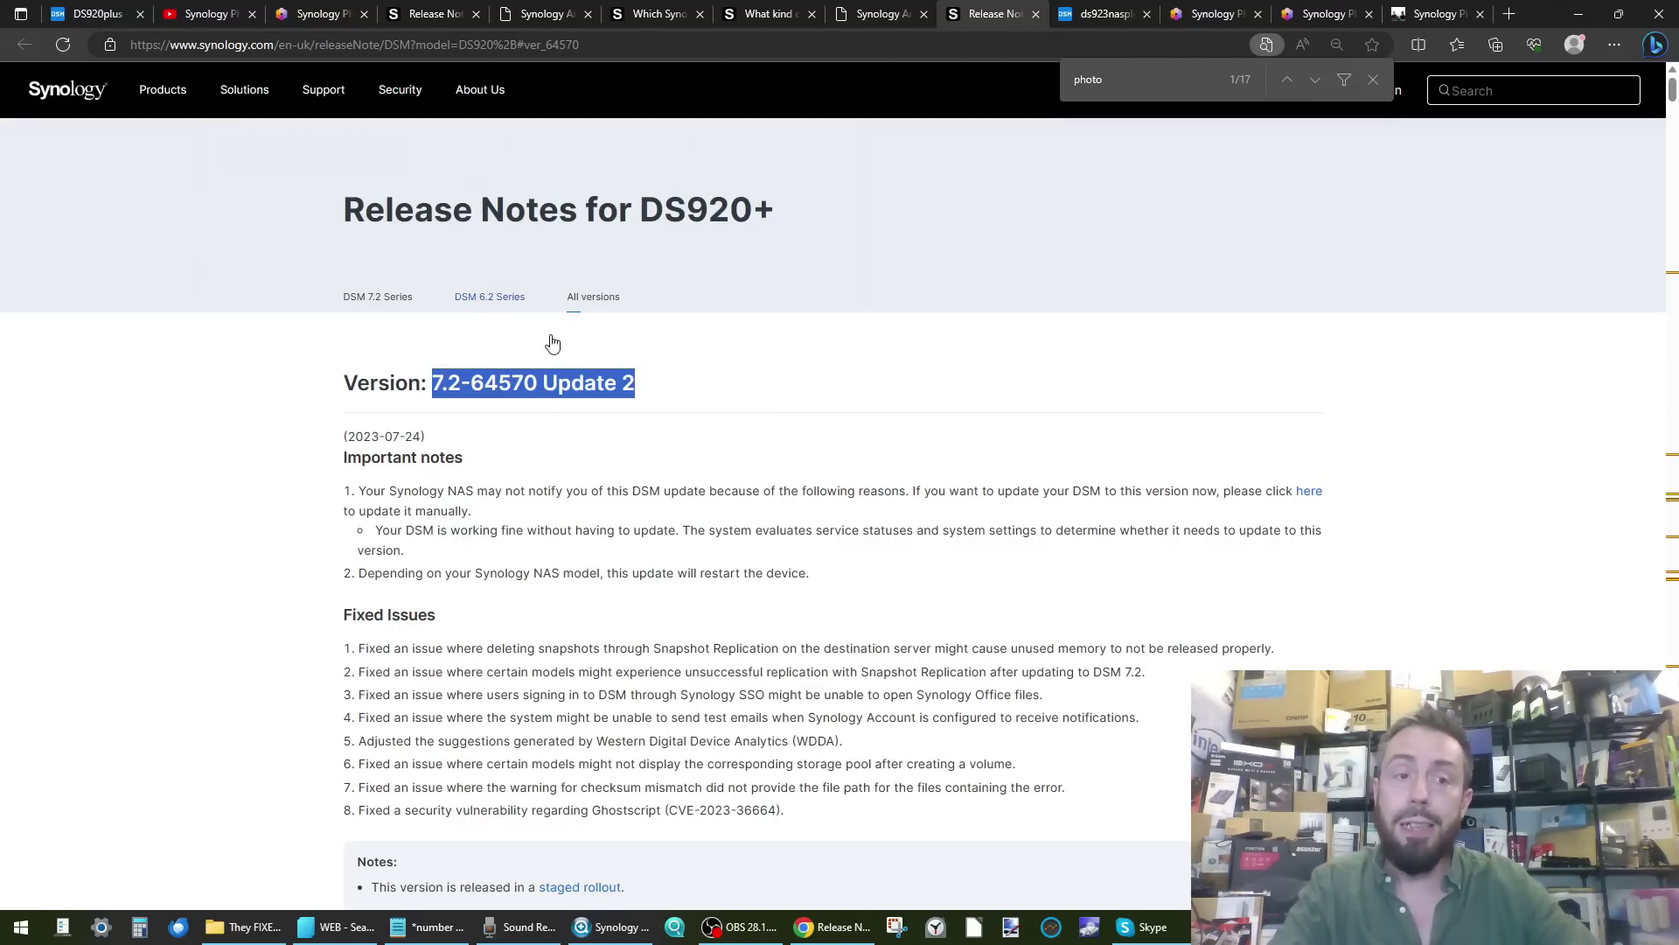
{"action": "left_click", "coordinate": [488, 397]}
{"action": "left_click_drag", "start_coordinate": [644, 383], "coordinate": [431, 374]}
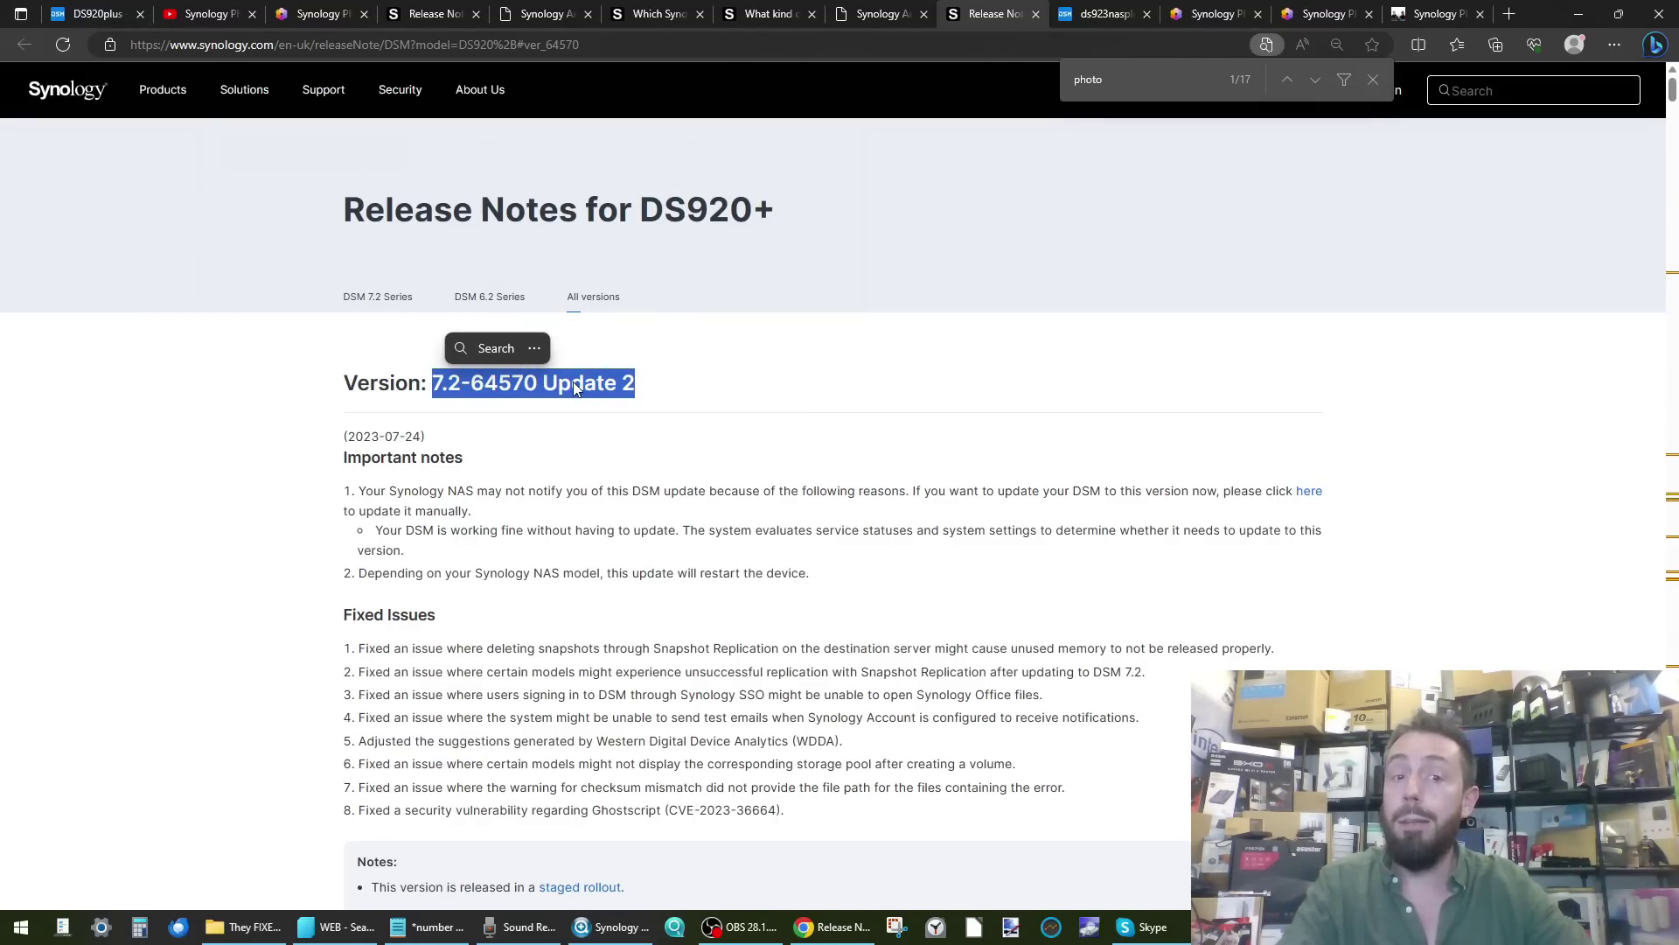
Show the DS920+ DSM Update page: 7.2-64551 installed, 7.2-64570 available.
{"action": "left_click", "coordinate": [92, 14]}
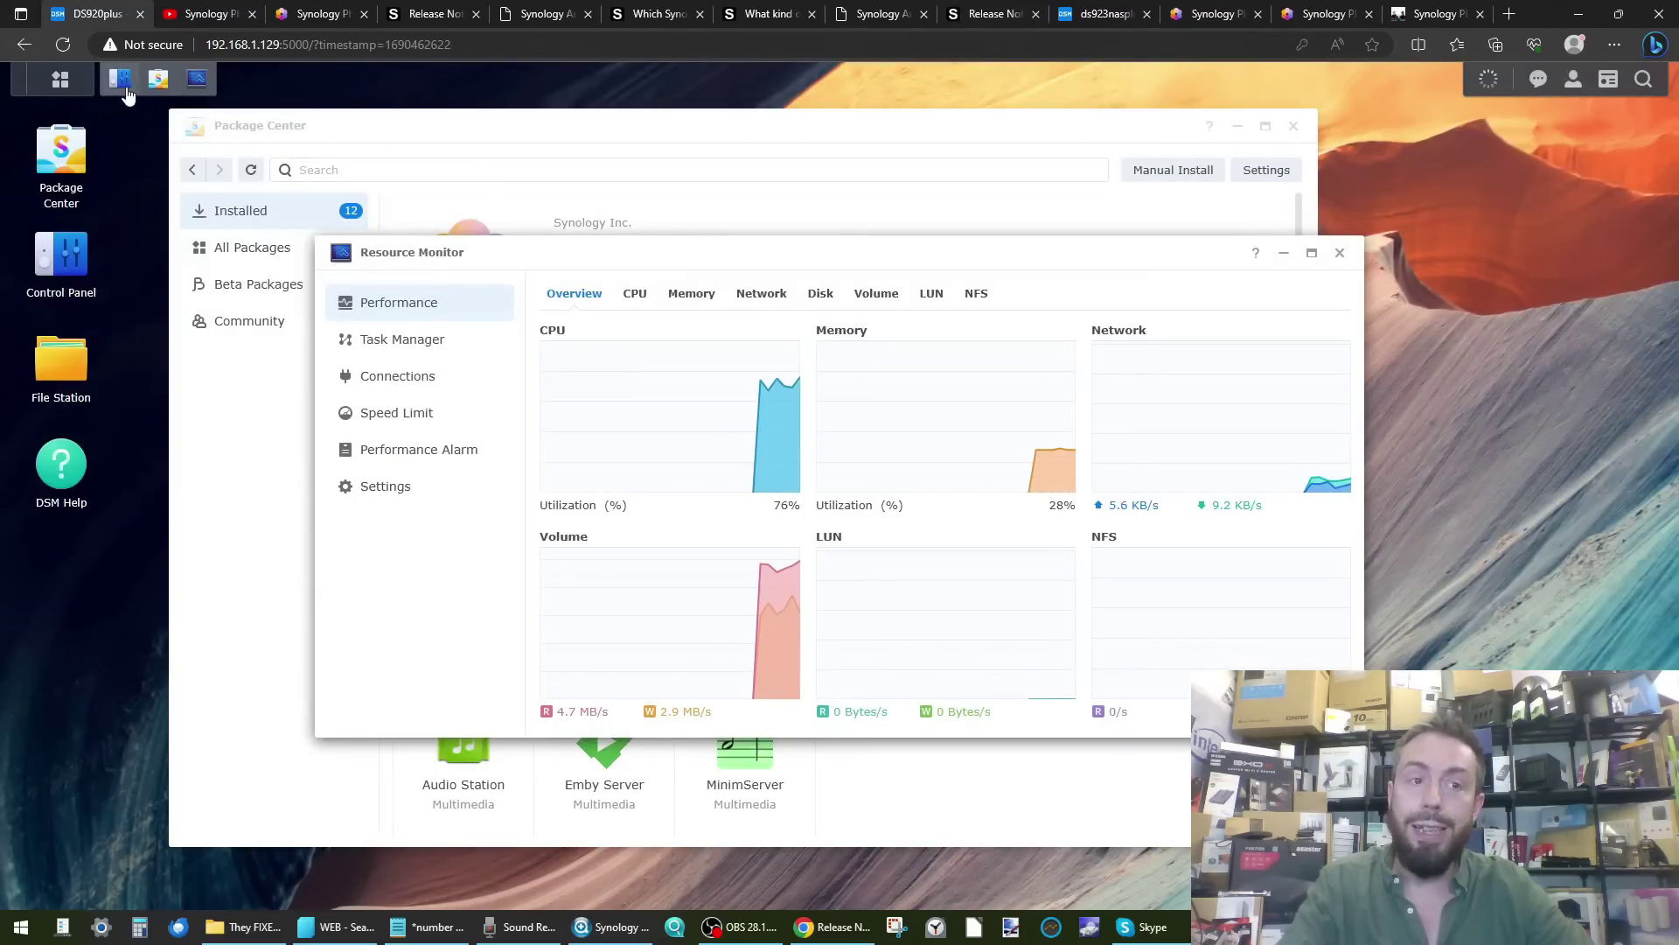
{"action": "left_click", "coordinate": [121, 83]}
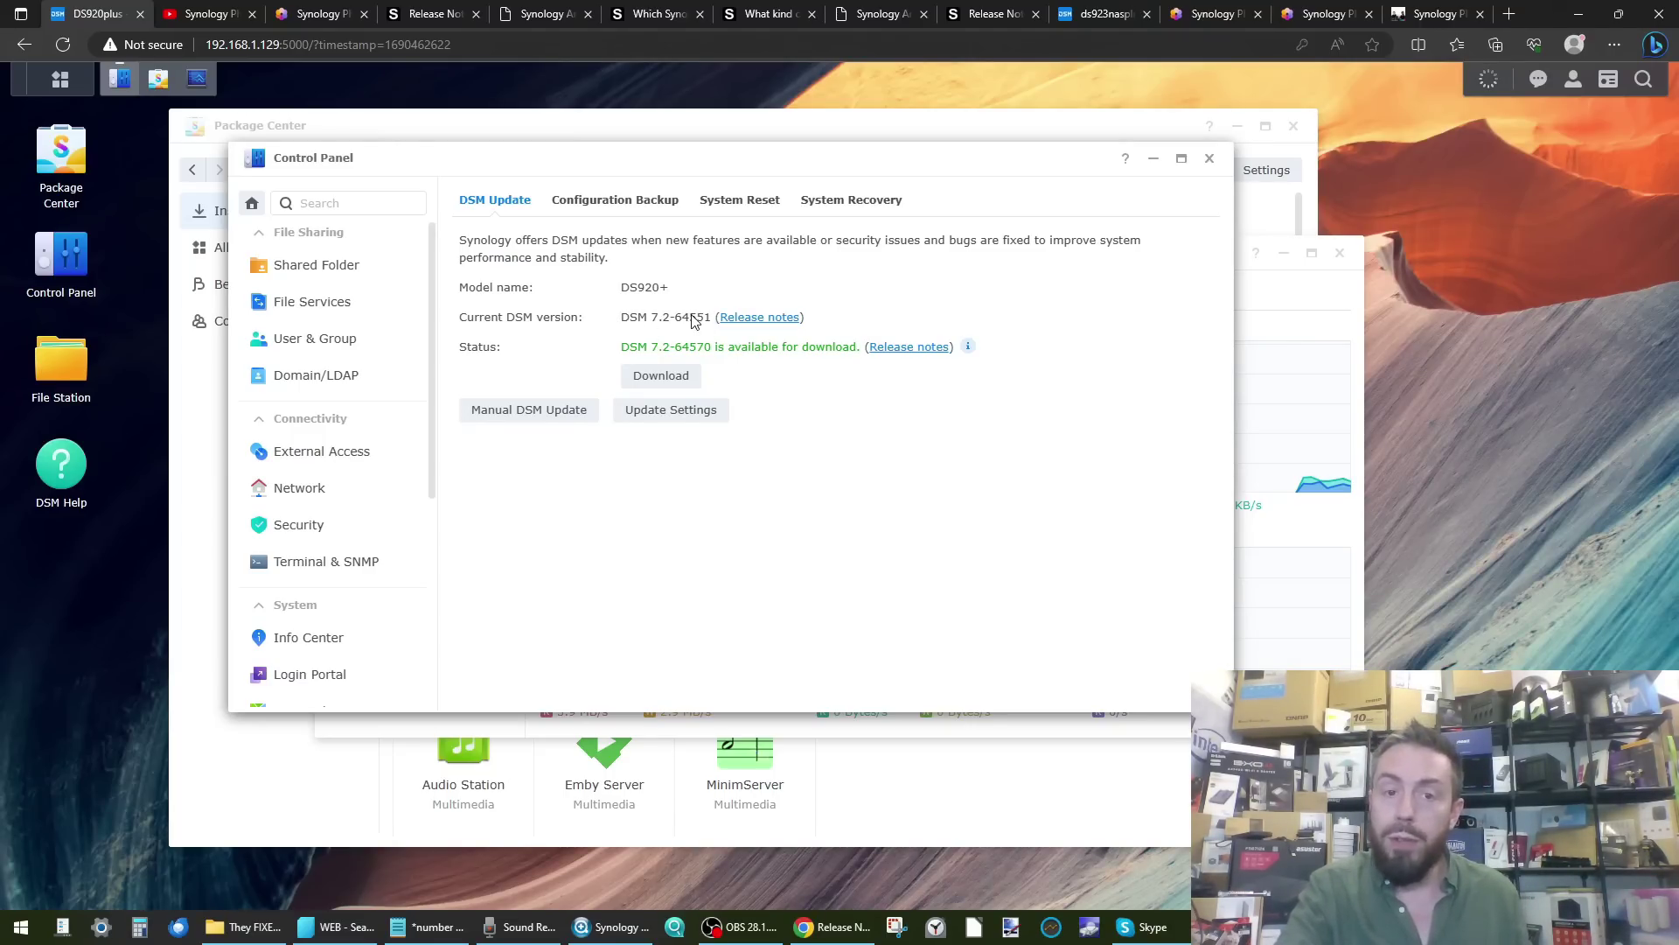
{"action": "left_click", "coordinate": [973, 12]}
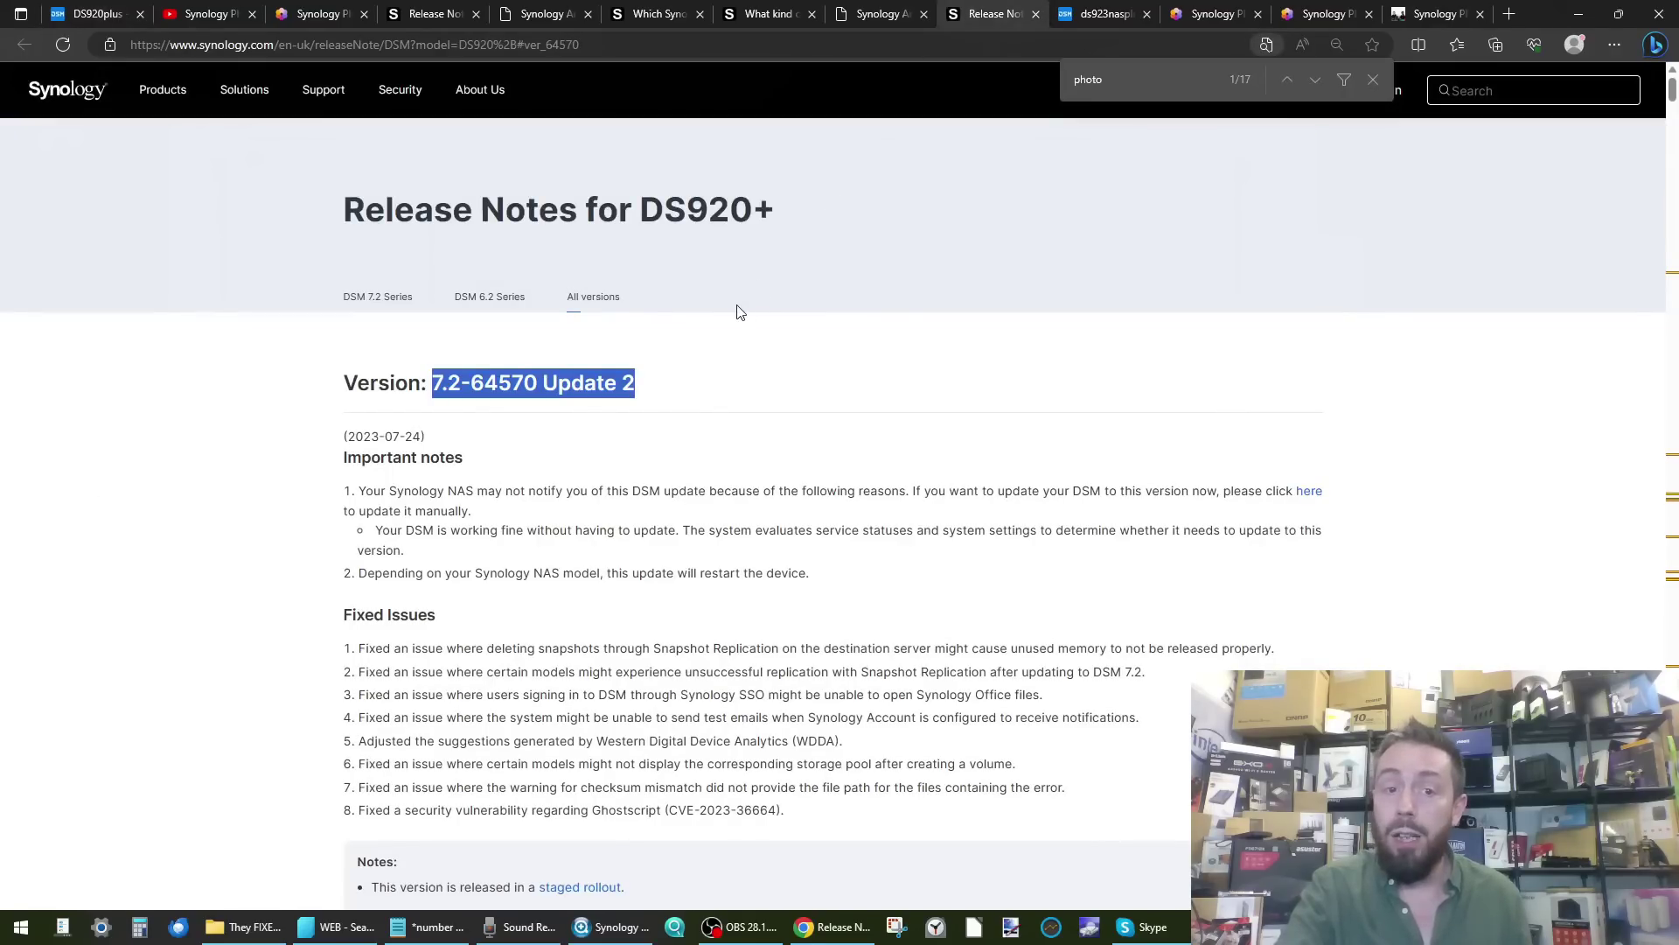
{"action": "left_click", "coordinate": [120, 10]}
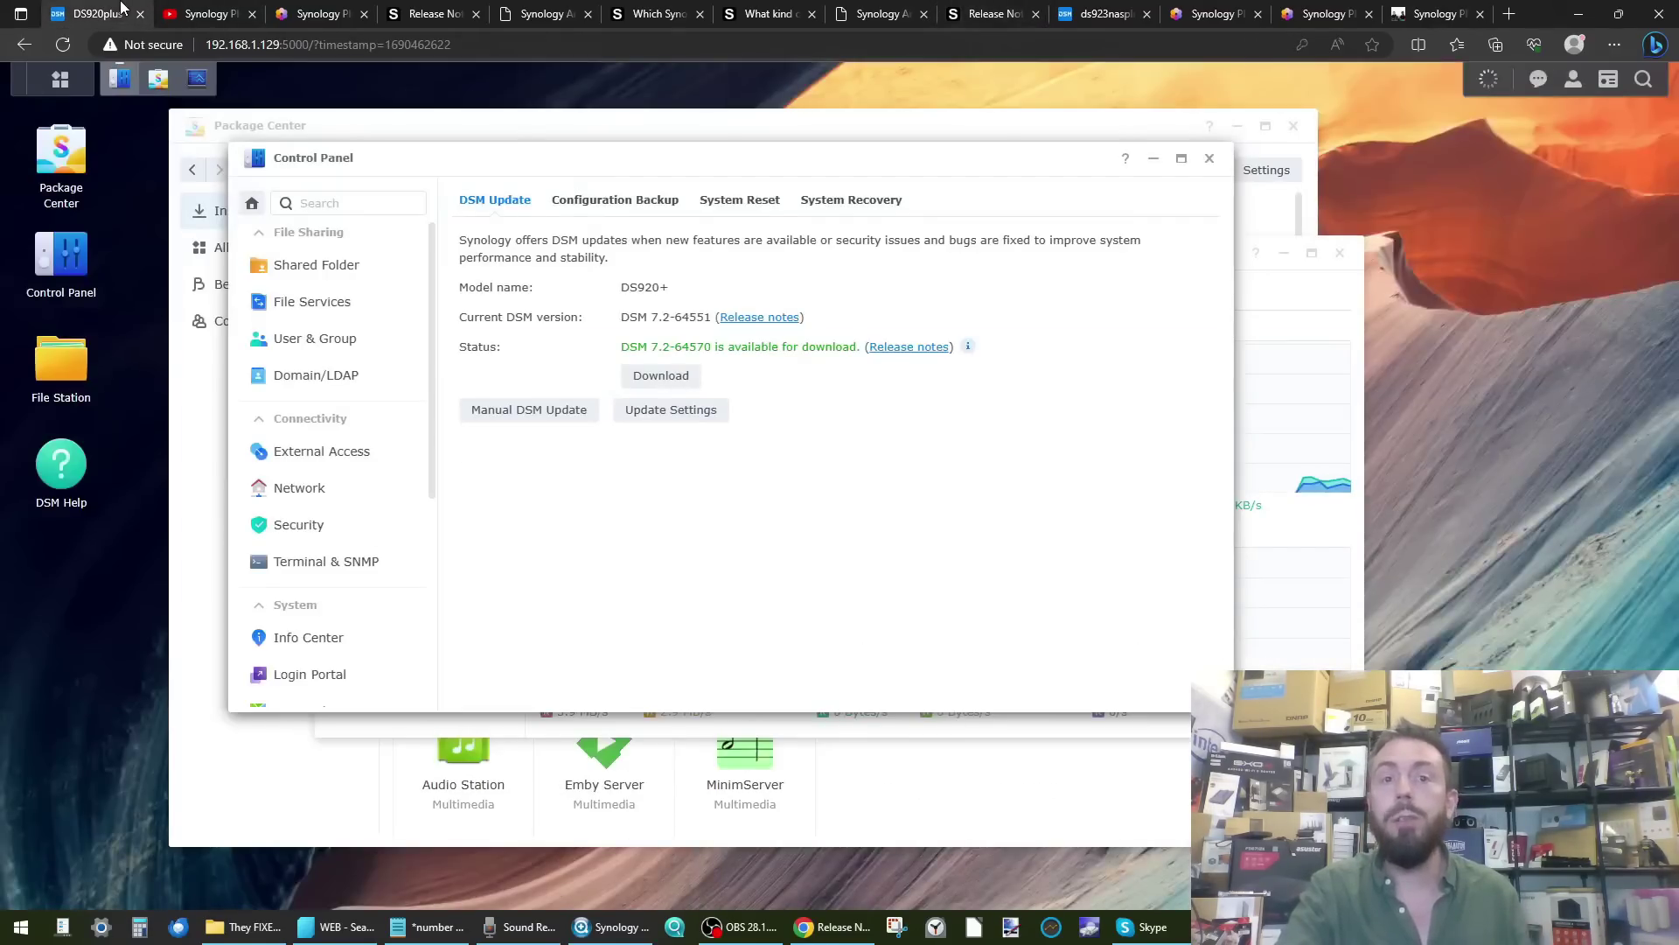
{"action": "mouse_move", "coordinate": [110, 92]}
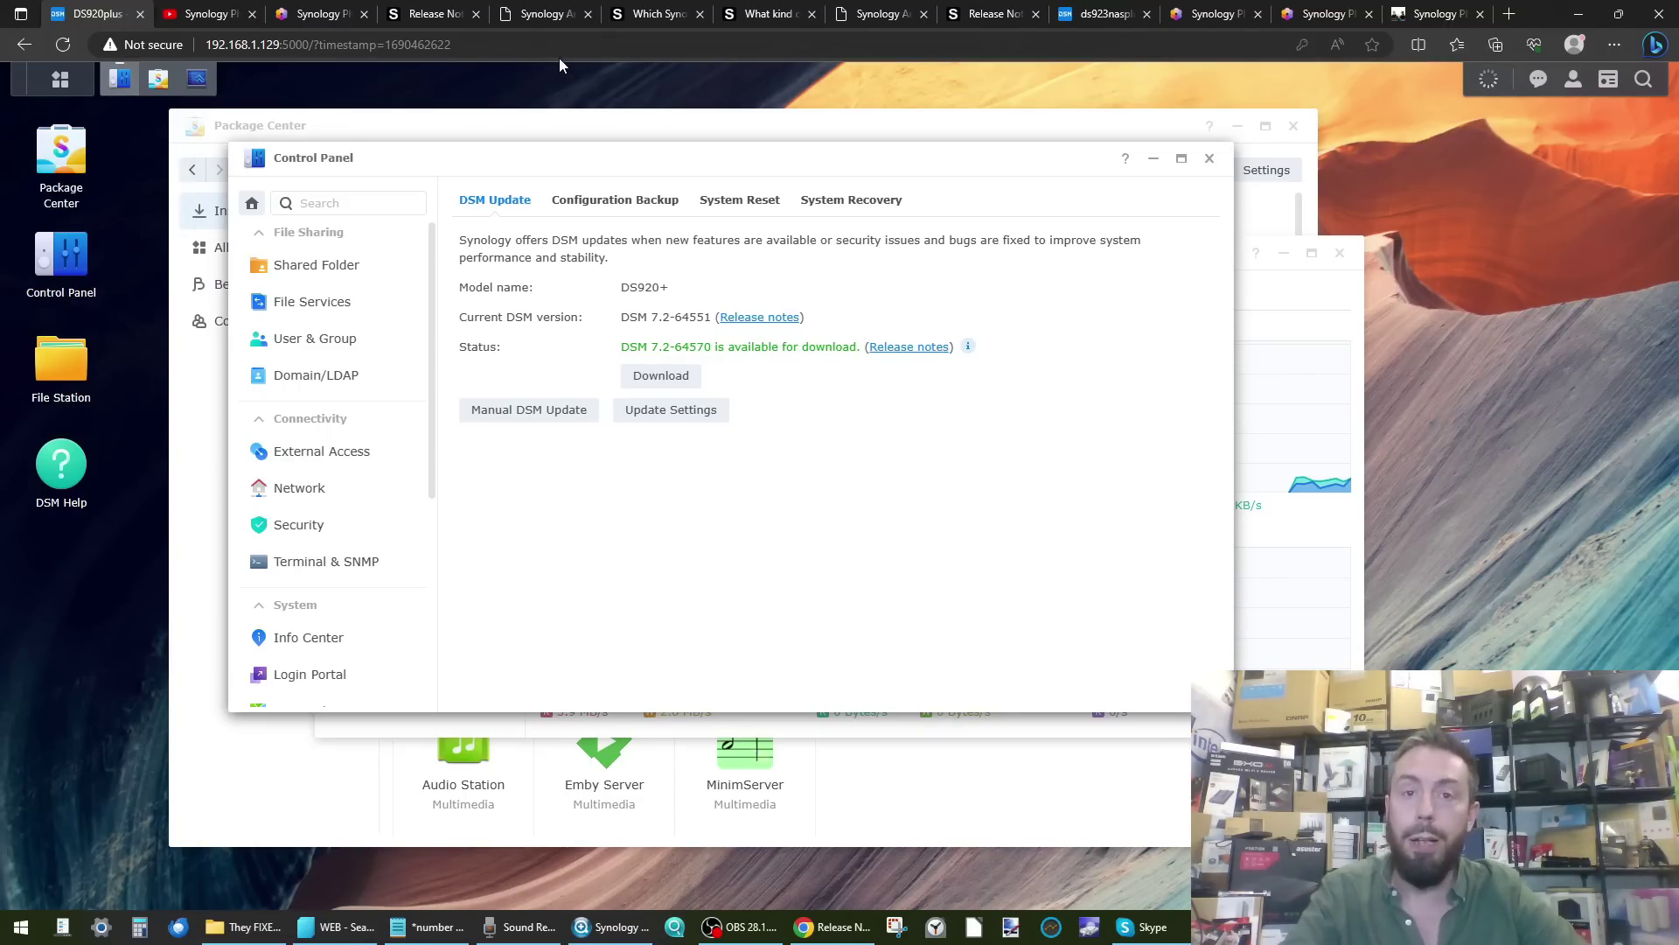
On ds923nasplus, view the installed Synology Photos package details showing version 1.4.0-0459.
{"action": "left_click", "coordinate": [1100, 13]}
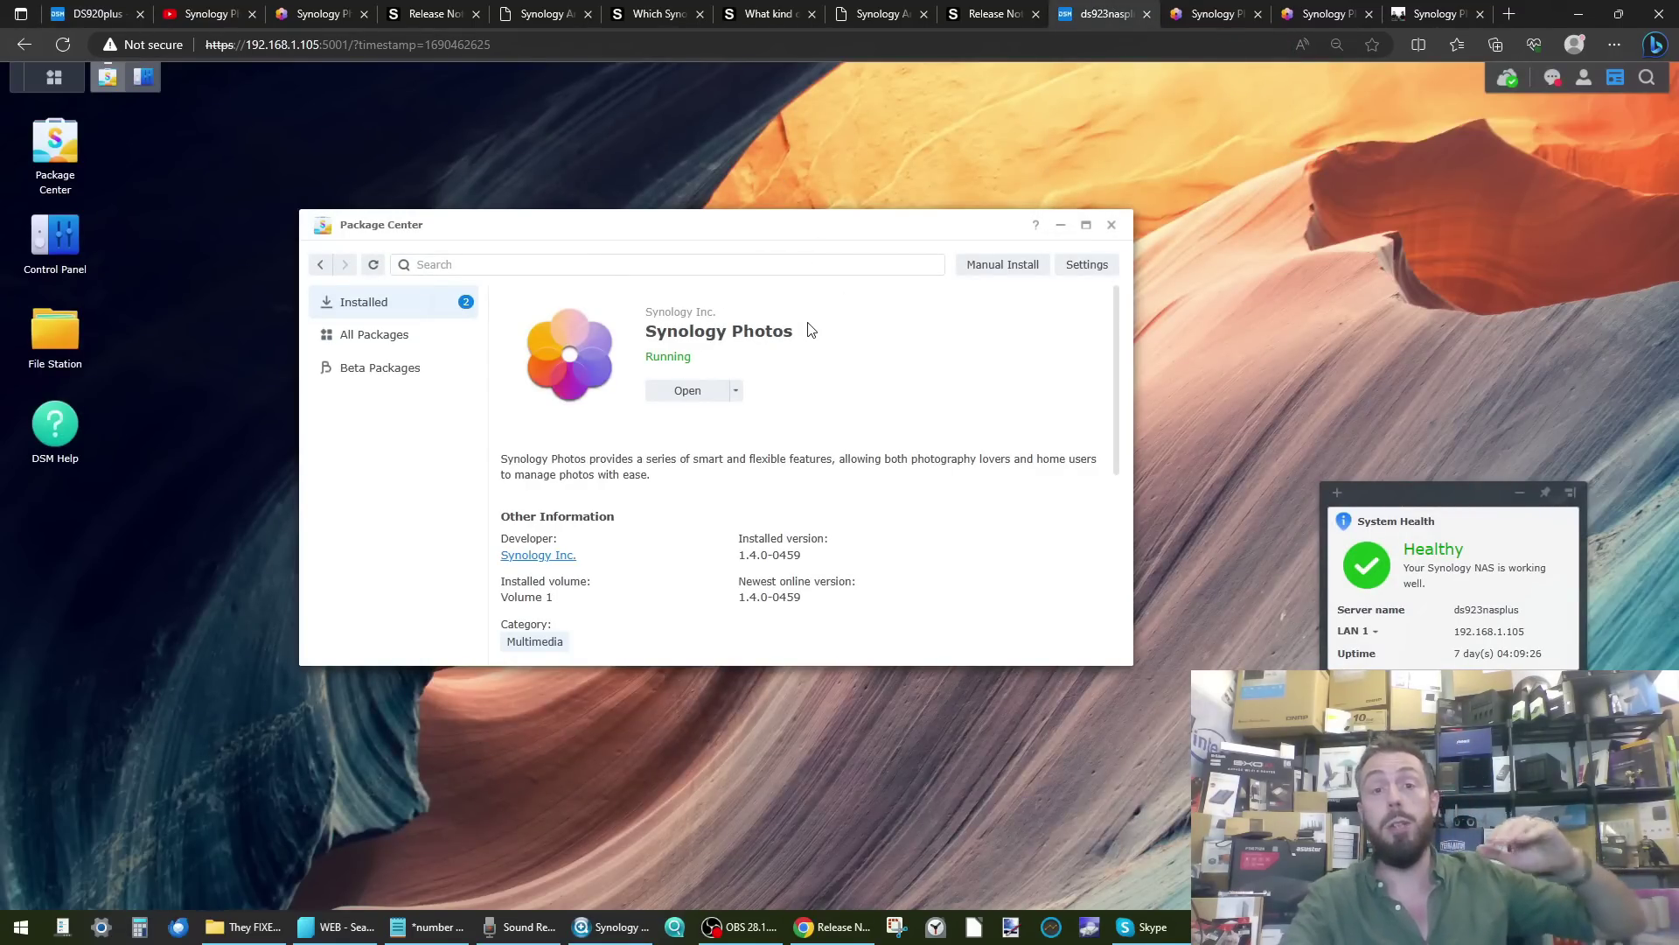
{"action": "left_click", "coordinate": [350, 302]}
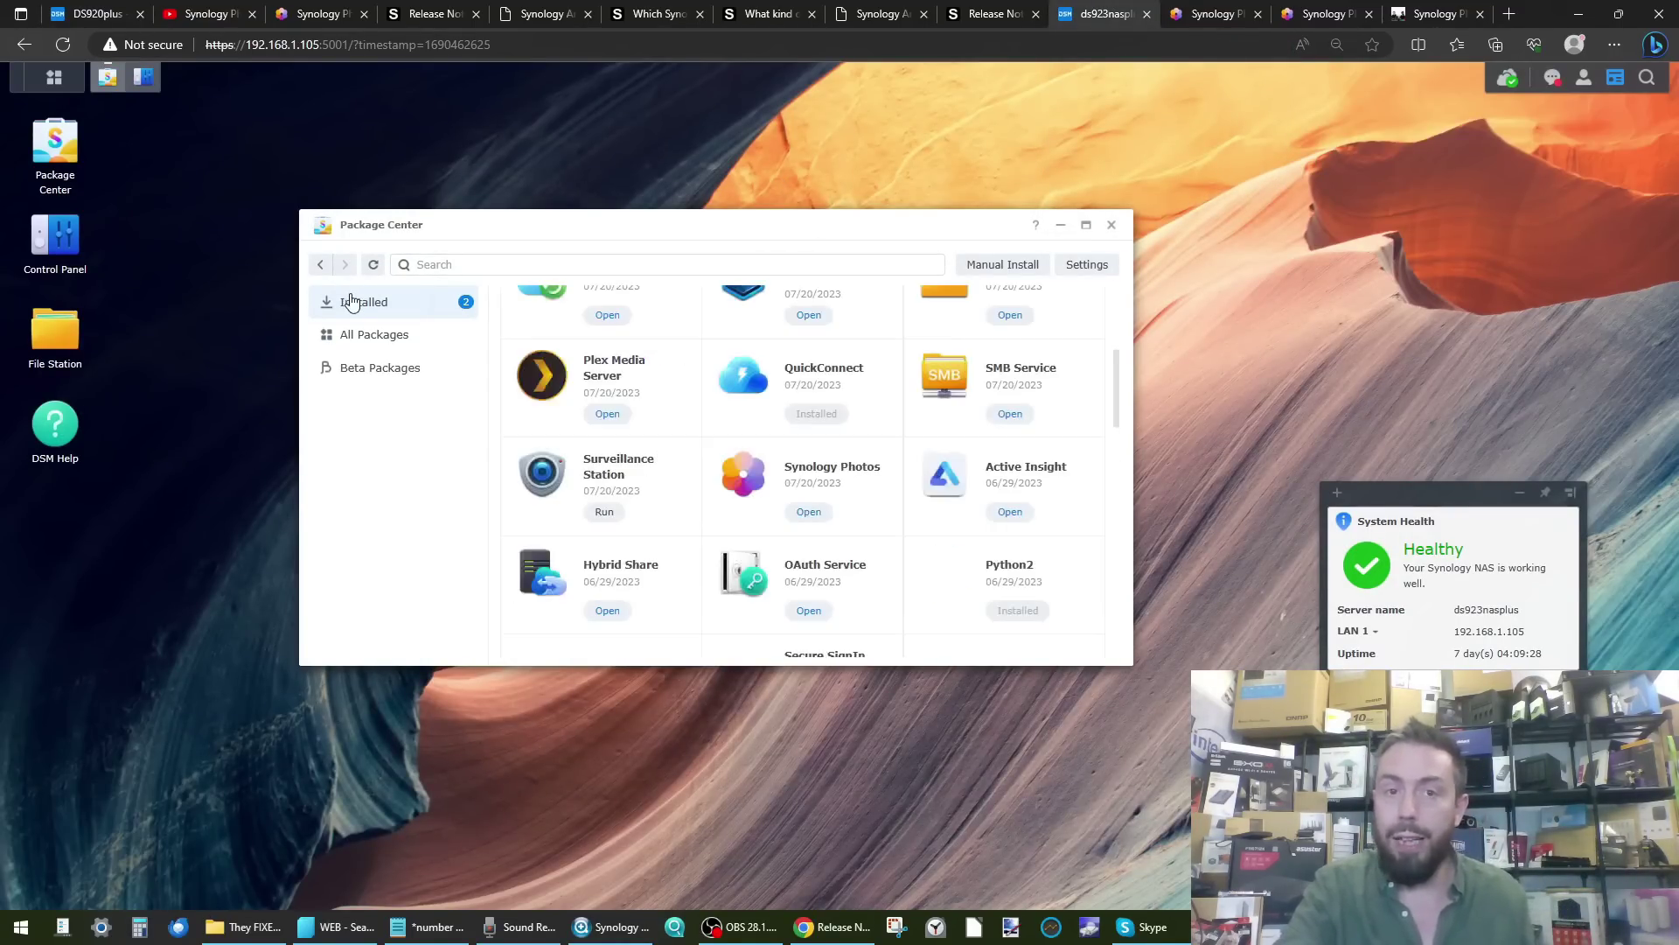
{"action": "scroll", "coordinate": [731, 412], "scroll_direction": "up", "scroll_amount": 4}
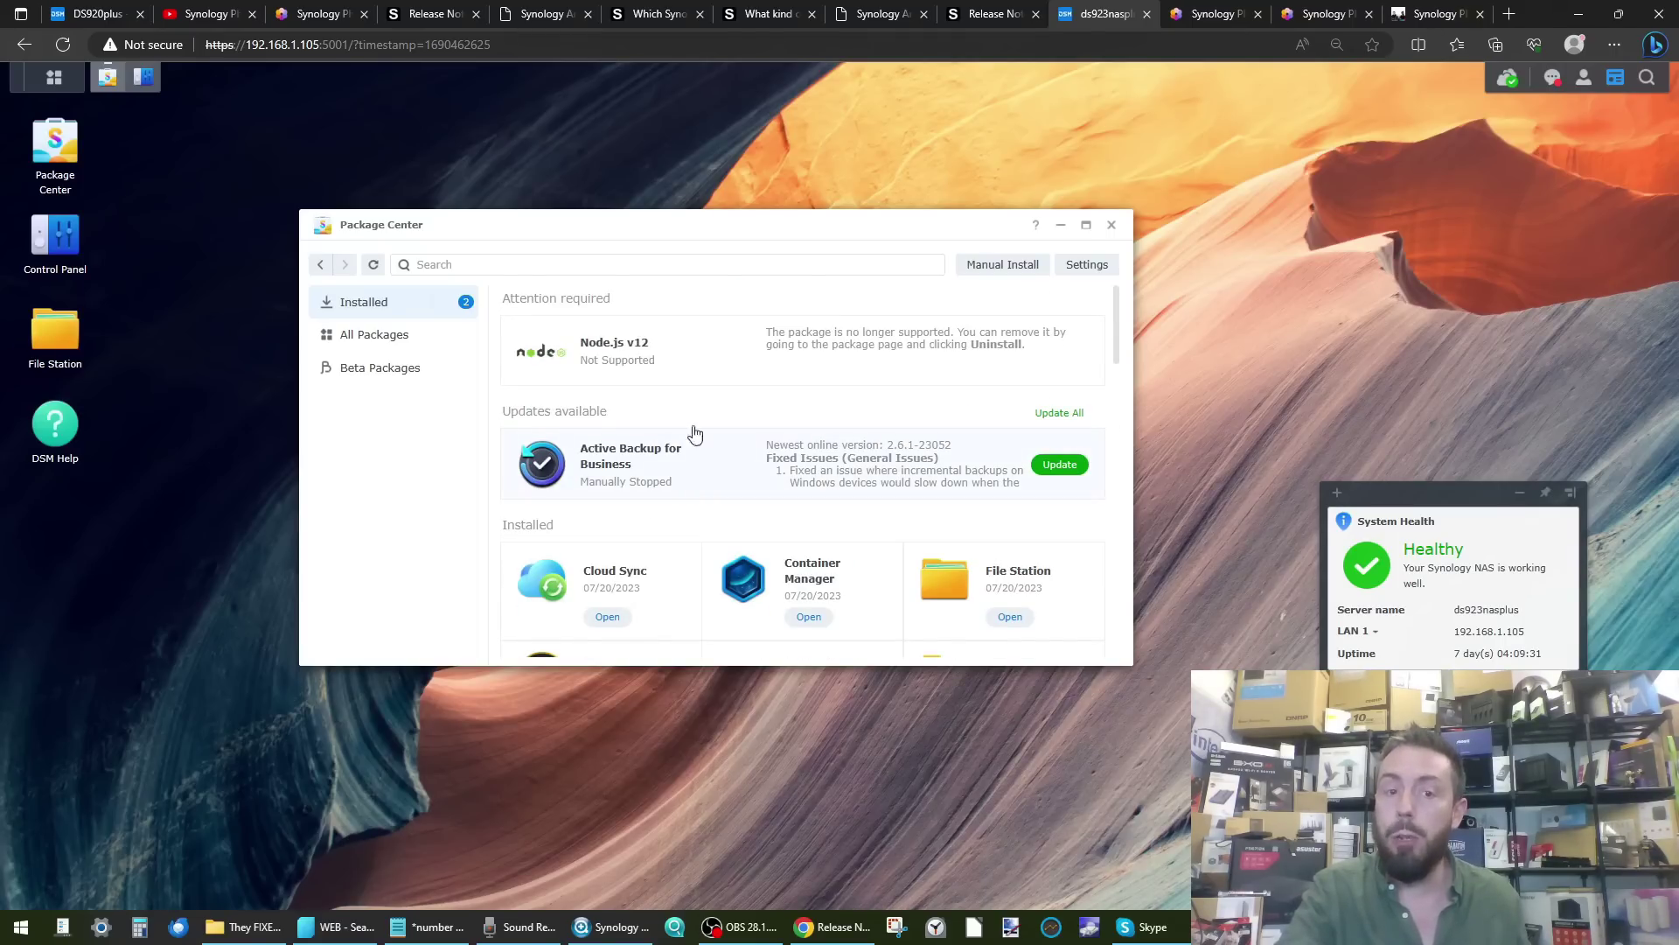
{"action": "scroll", "coordinate": [786, 452], "scroll_direction": "down", "scroll_amount": 1}
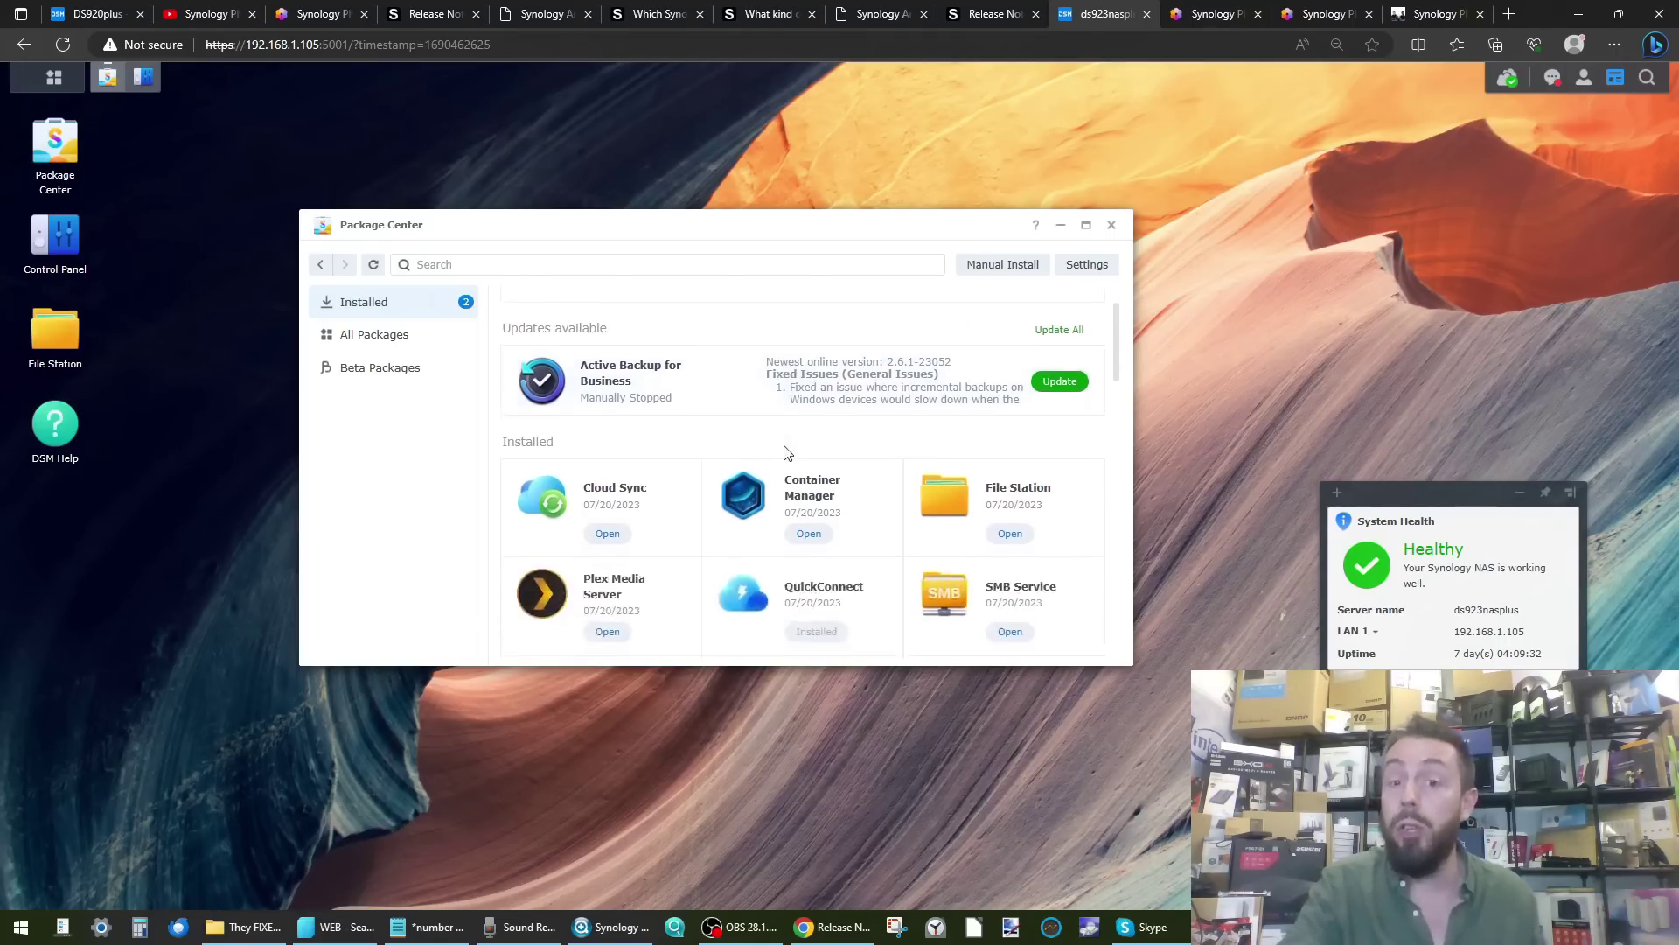
{"action": "scroll", "coordinate": [785, 452], "scroll_direction": "down", "scroll_amount": 3}
{"action": "left_click", "coordinate": [809, 427]}
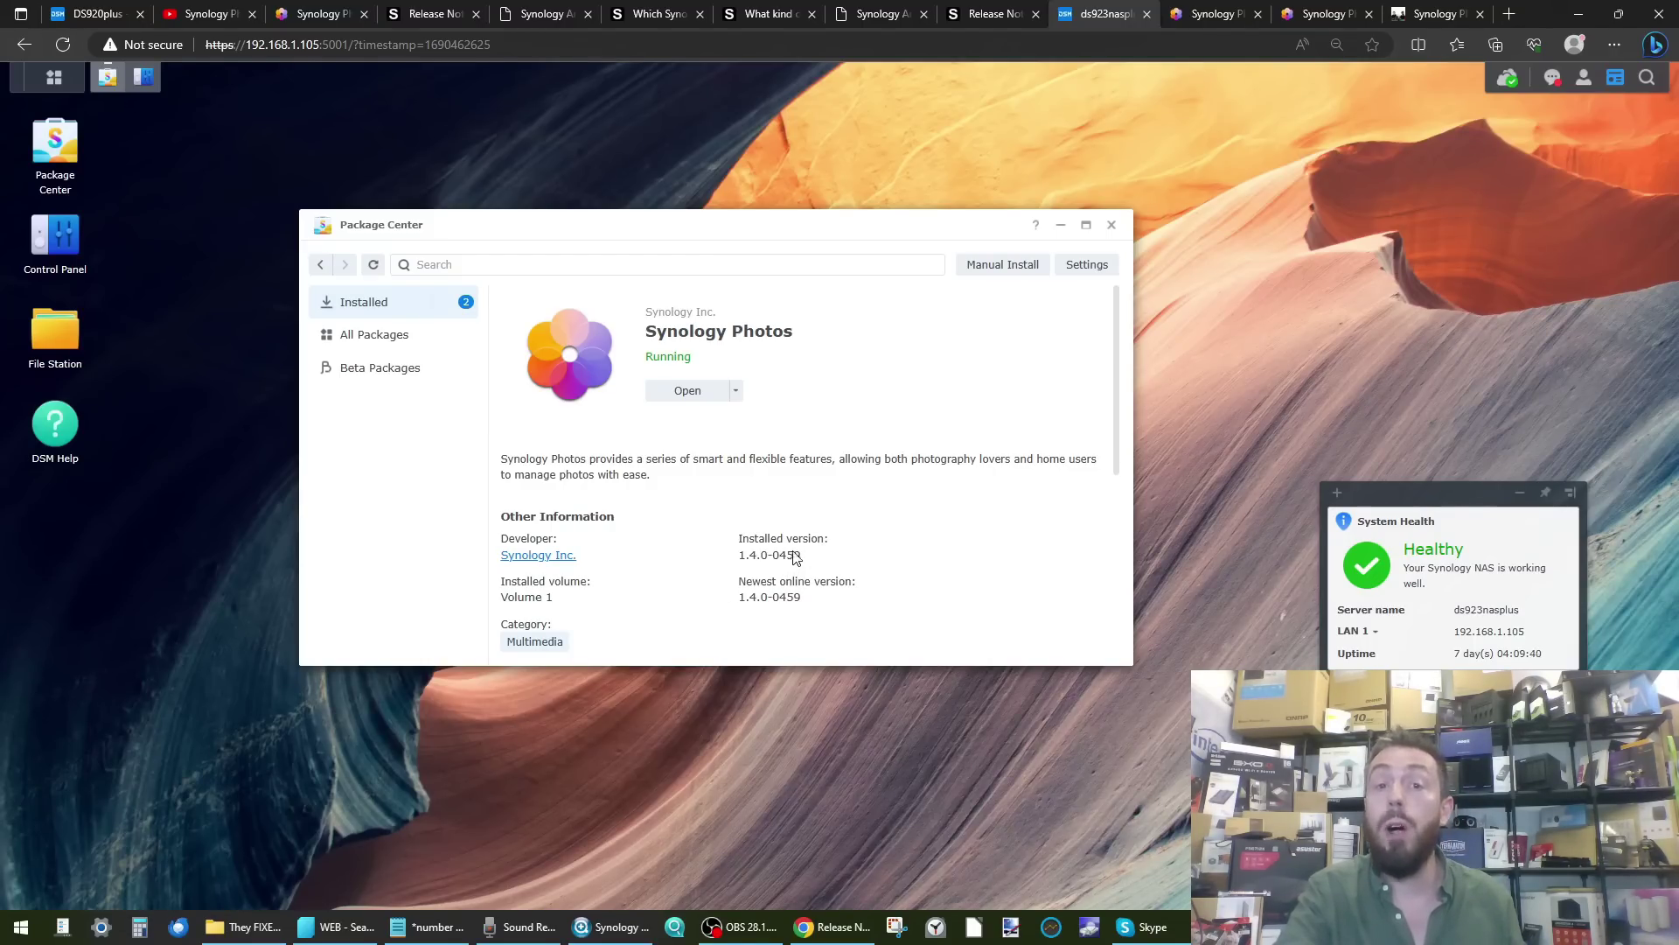
Compare with the Synology Photos 1.5.0 package details on the DS920+.
{"action": "left_click", "coordinate": [71, 8]}
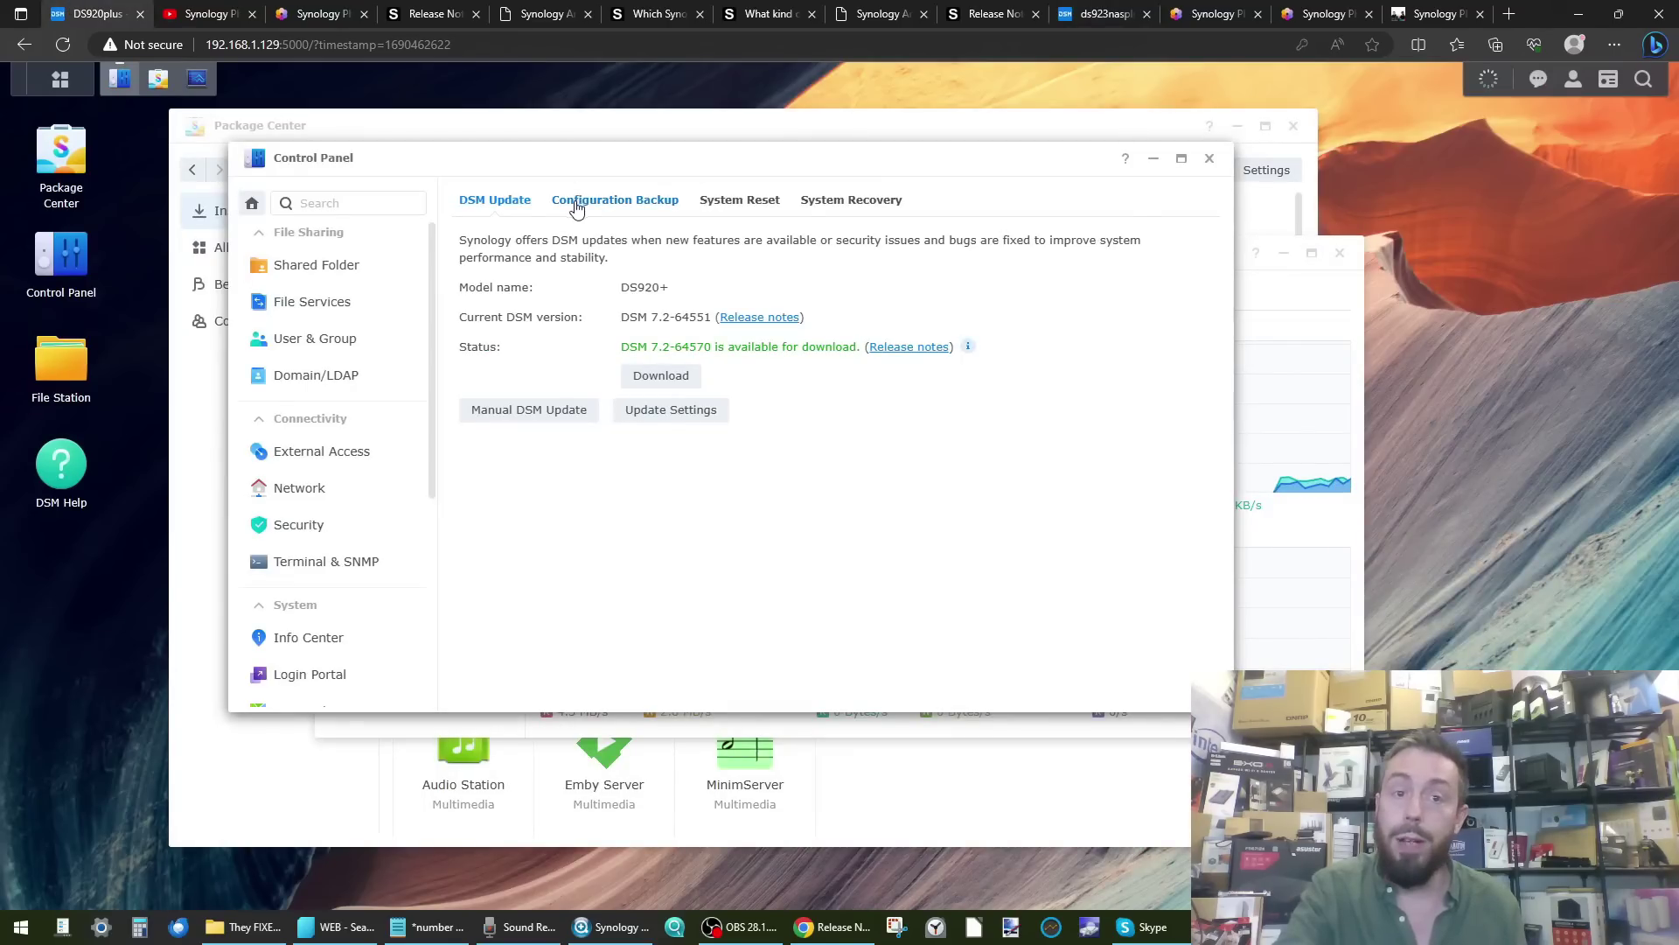
{"action": "left_click", "coordinate": [156, 84]}
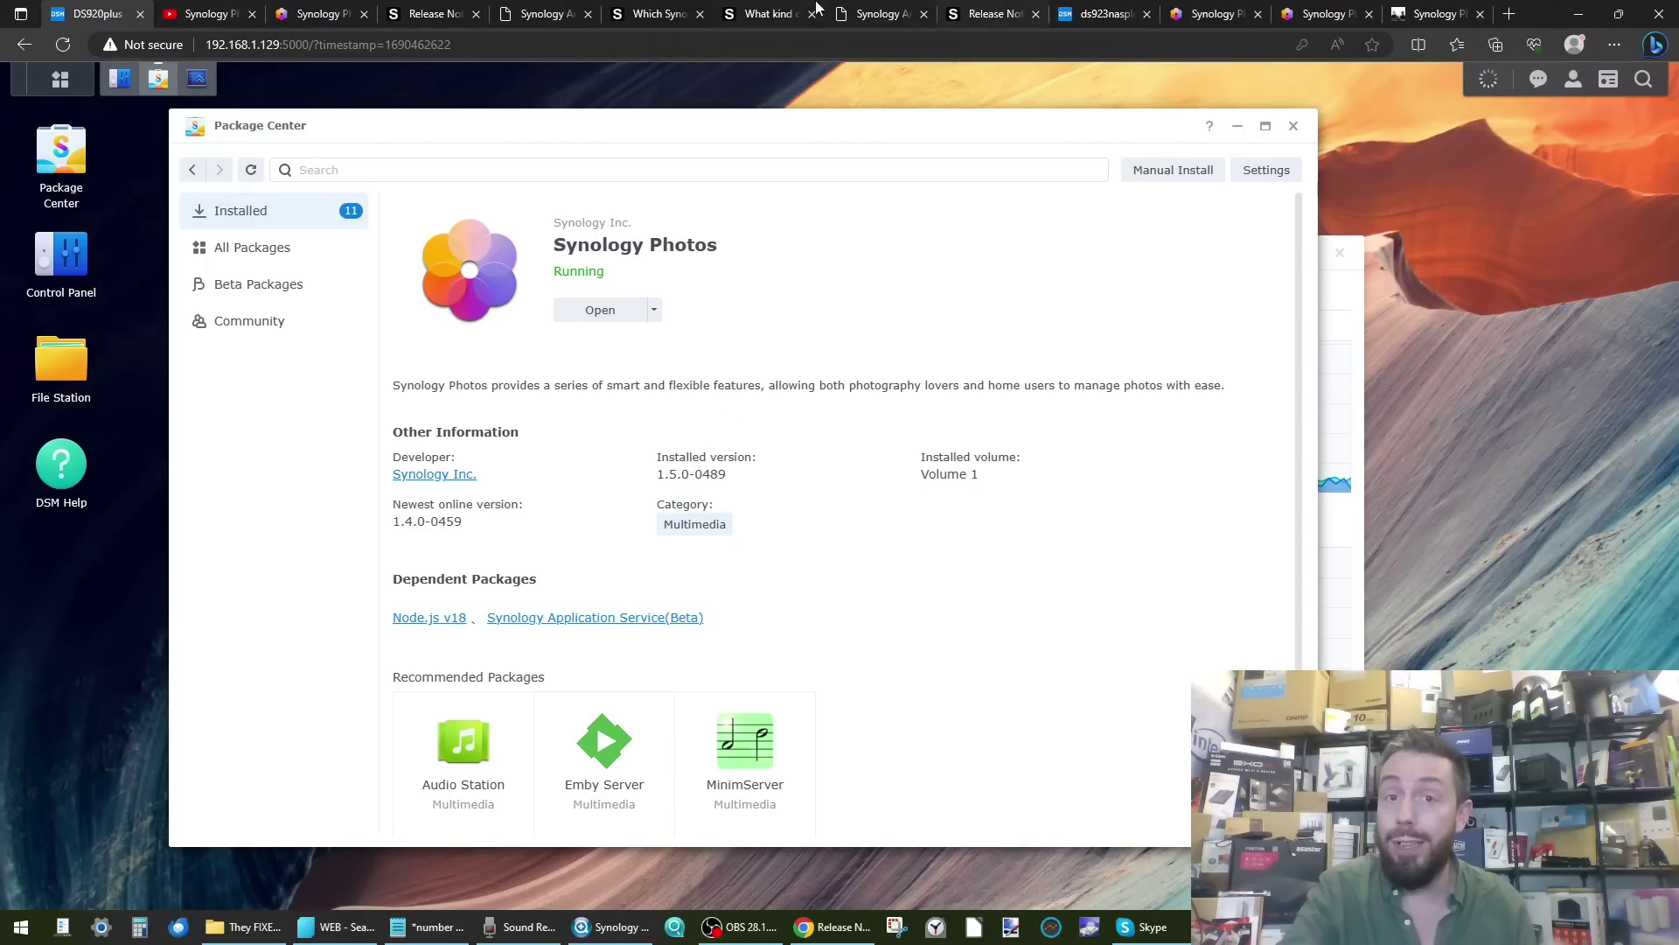
{"action": "left_click", "coordinate": [968, 7]}
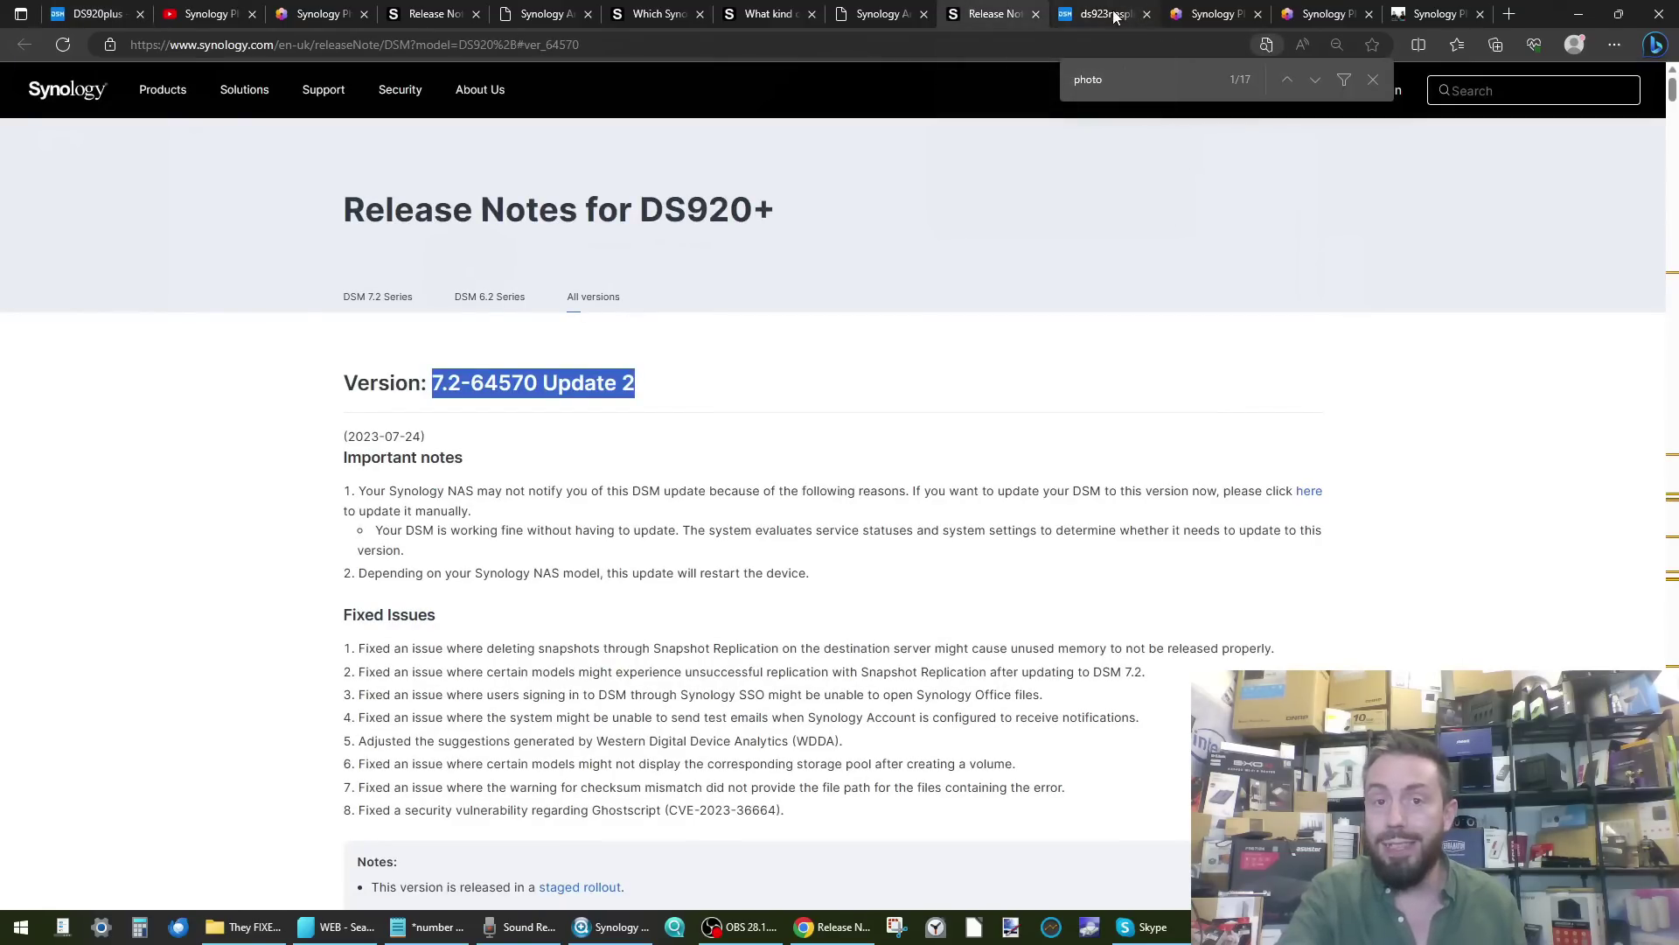
{"action": "left_click", "coordinate": [1116, 14]}
{"action": "left_click", "coordinate": [1172, 10]}
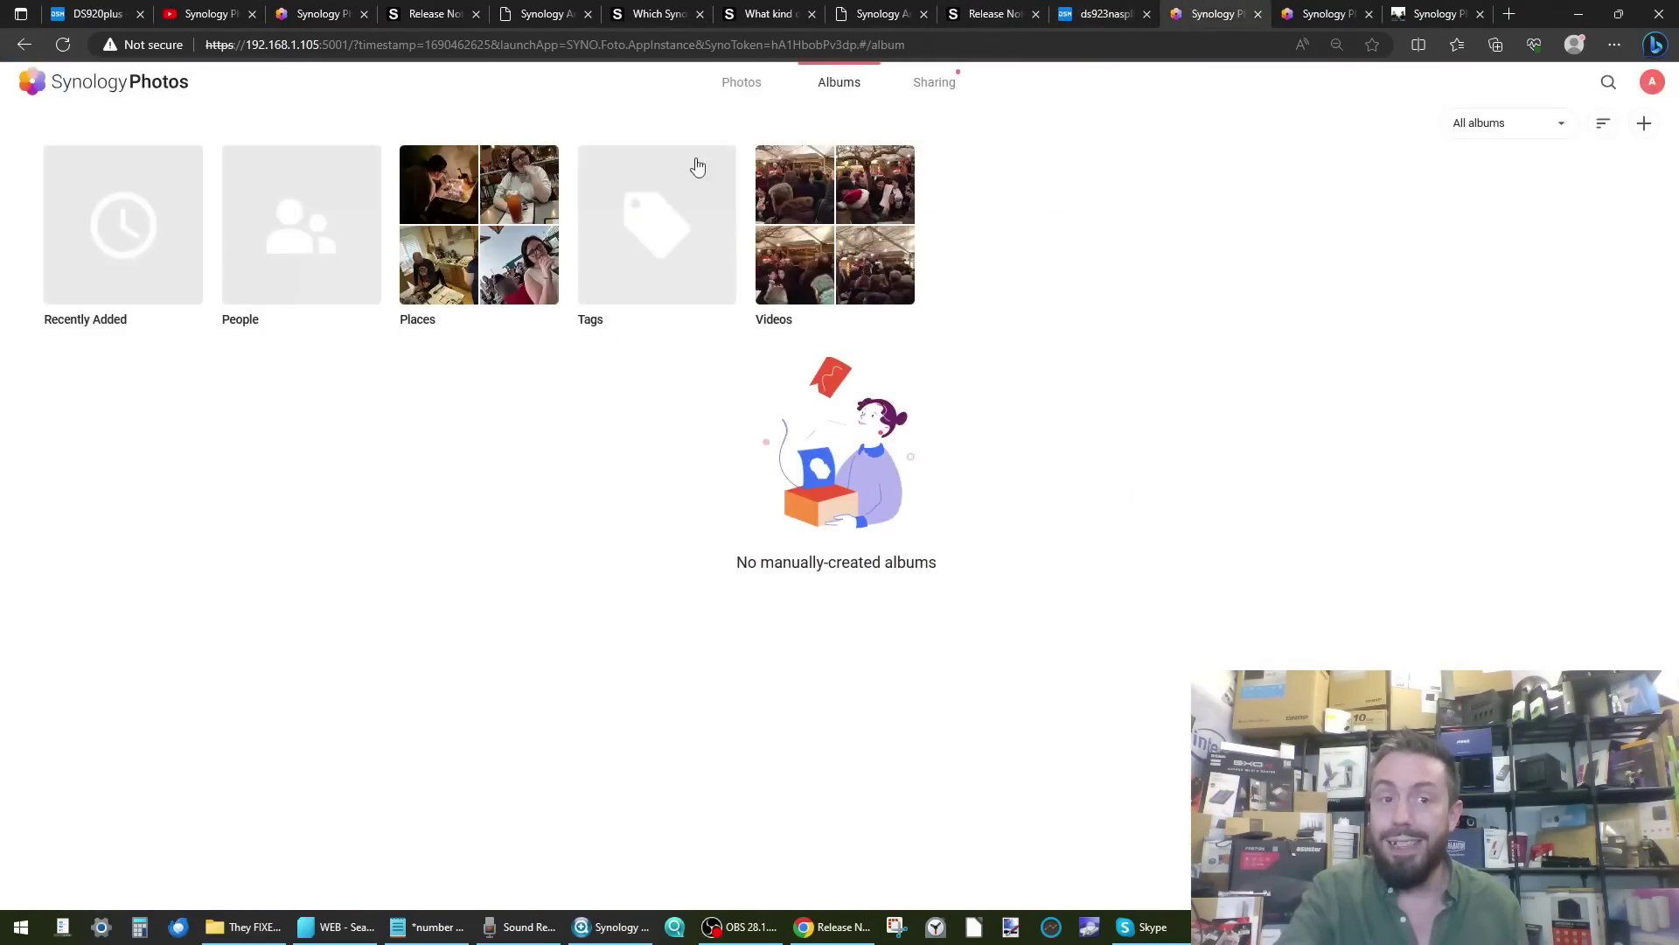
Return to the installed packages list, then go to the SynologyPhotos 1.5.0-0489 archive page.
{"action": "left_click", "coordinate": [1094, 14]}
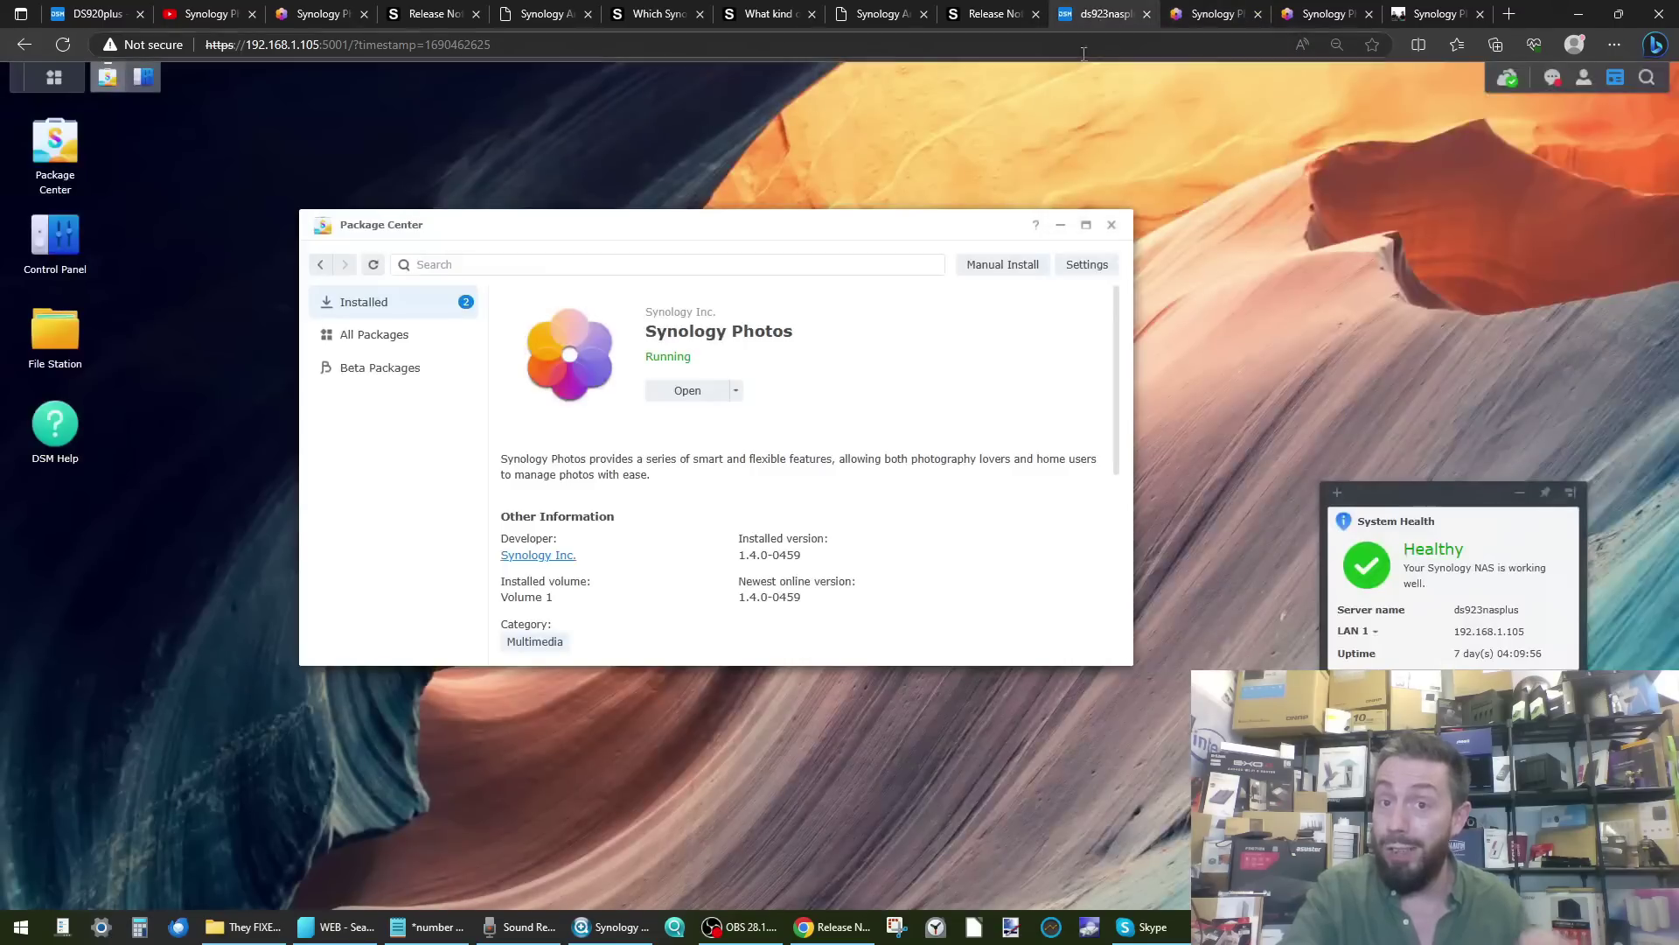
{"action": "left_click", "coordinate": [457, 306]}
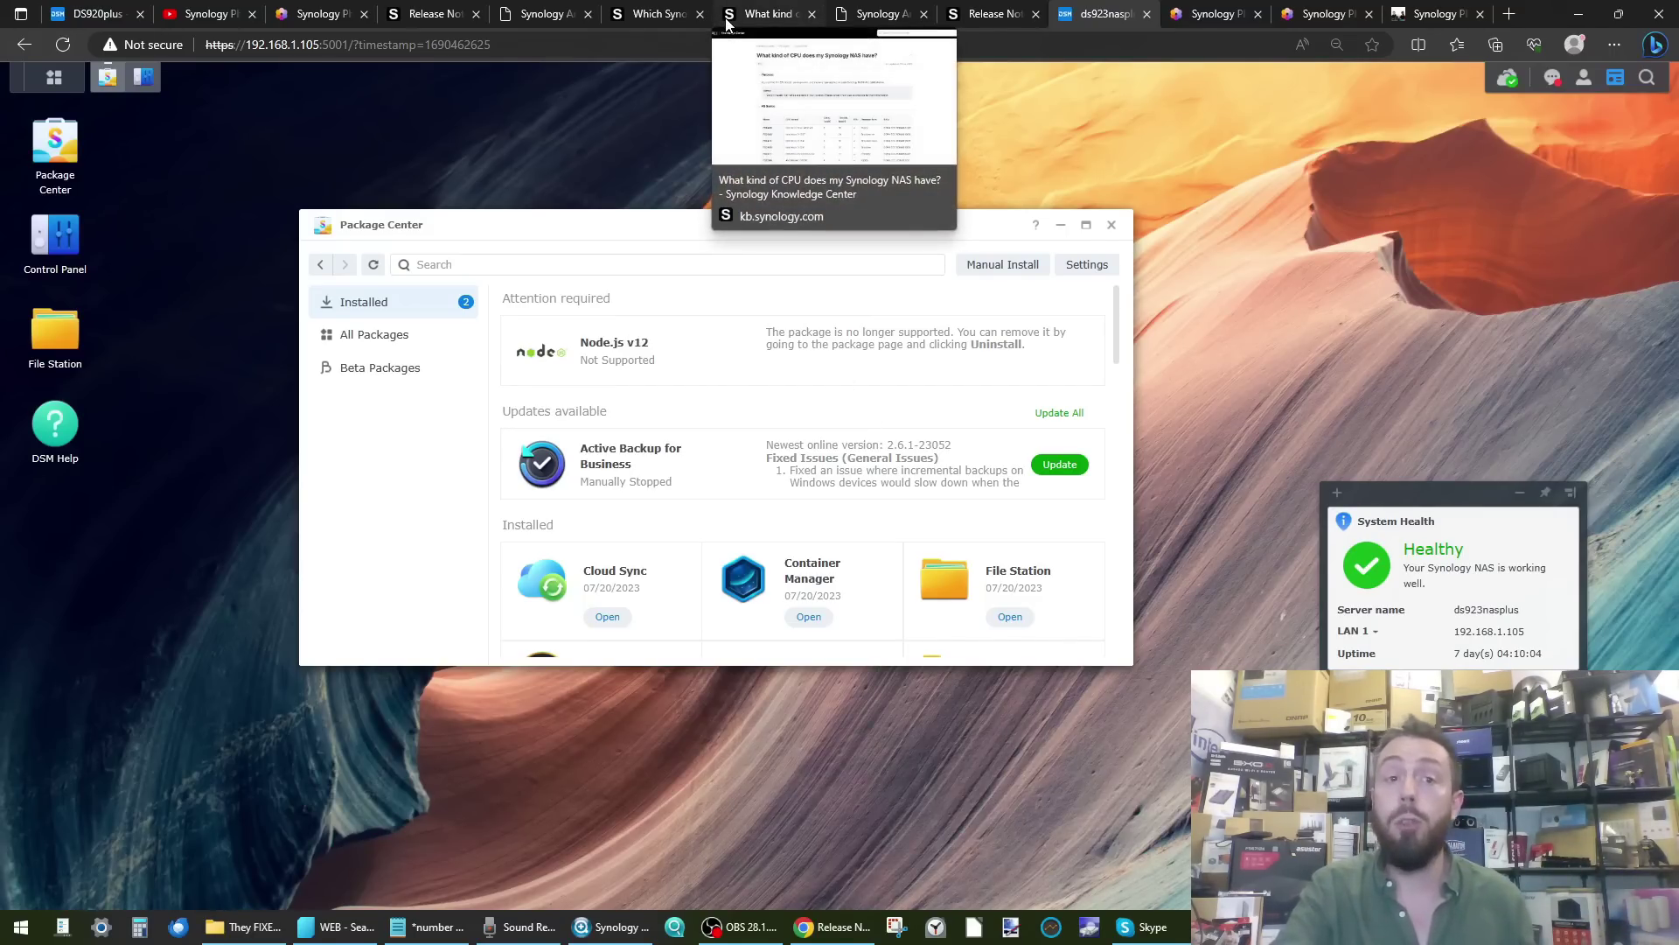
{"action": "left_click", "coordinate": [542, 14]}
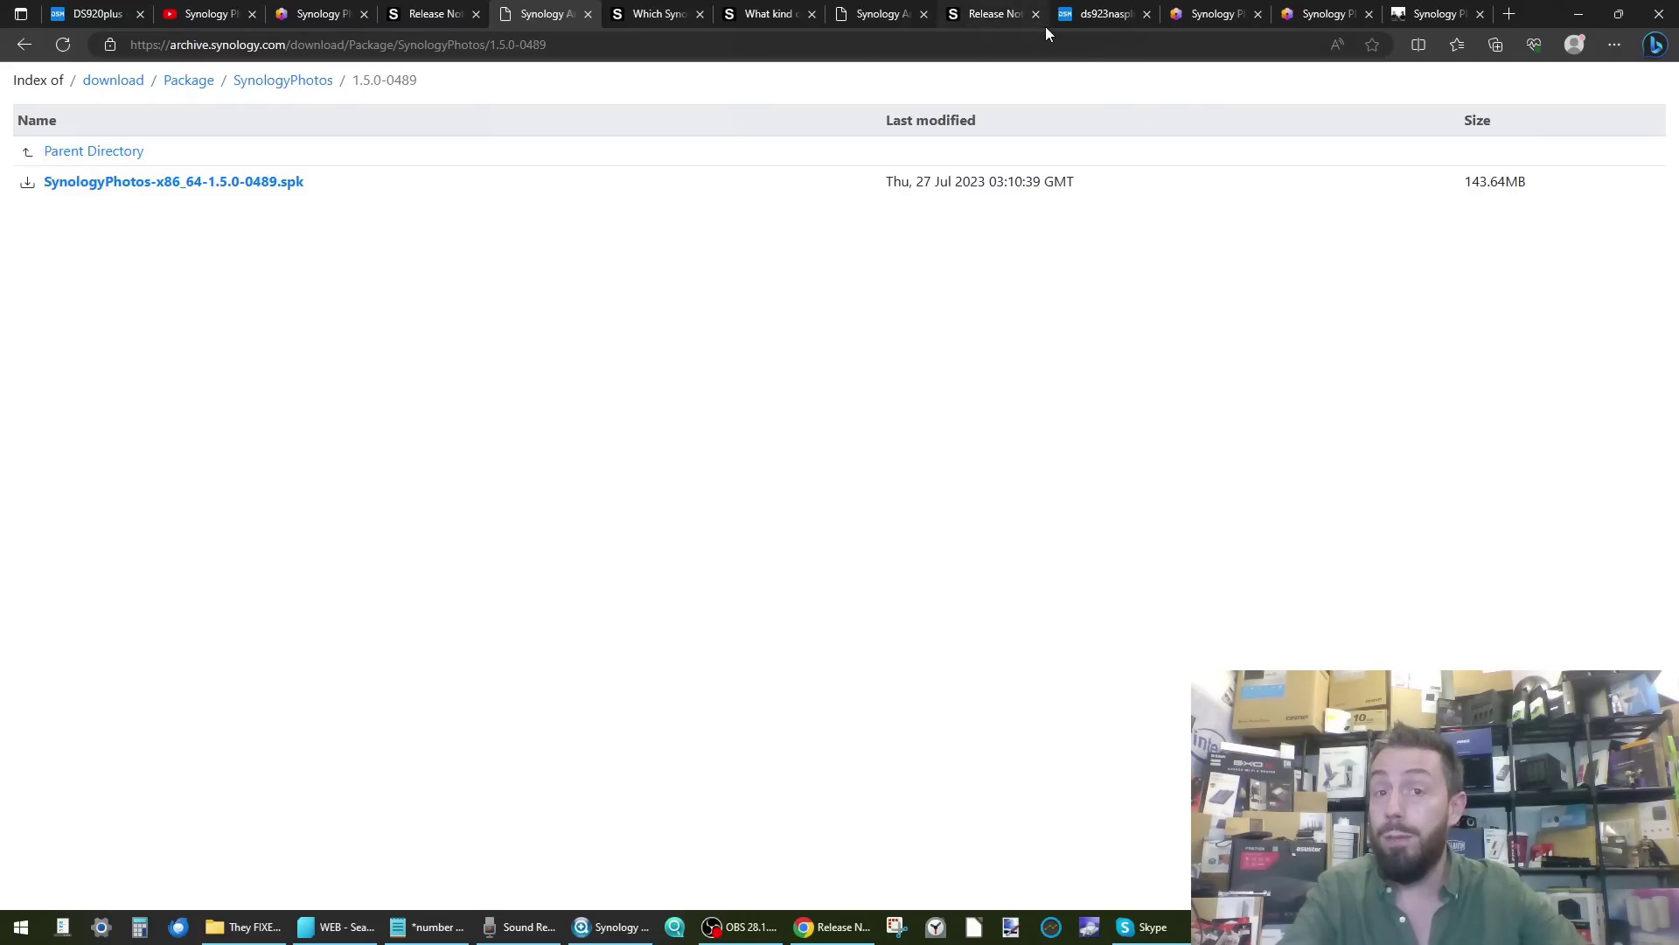
Select the SynologyPhotos 1.5.0-0489 .spk file for a Manual Install in Package Center.
{"action": "left_click", "coordinate": [1115, 18]}
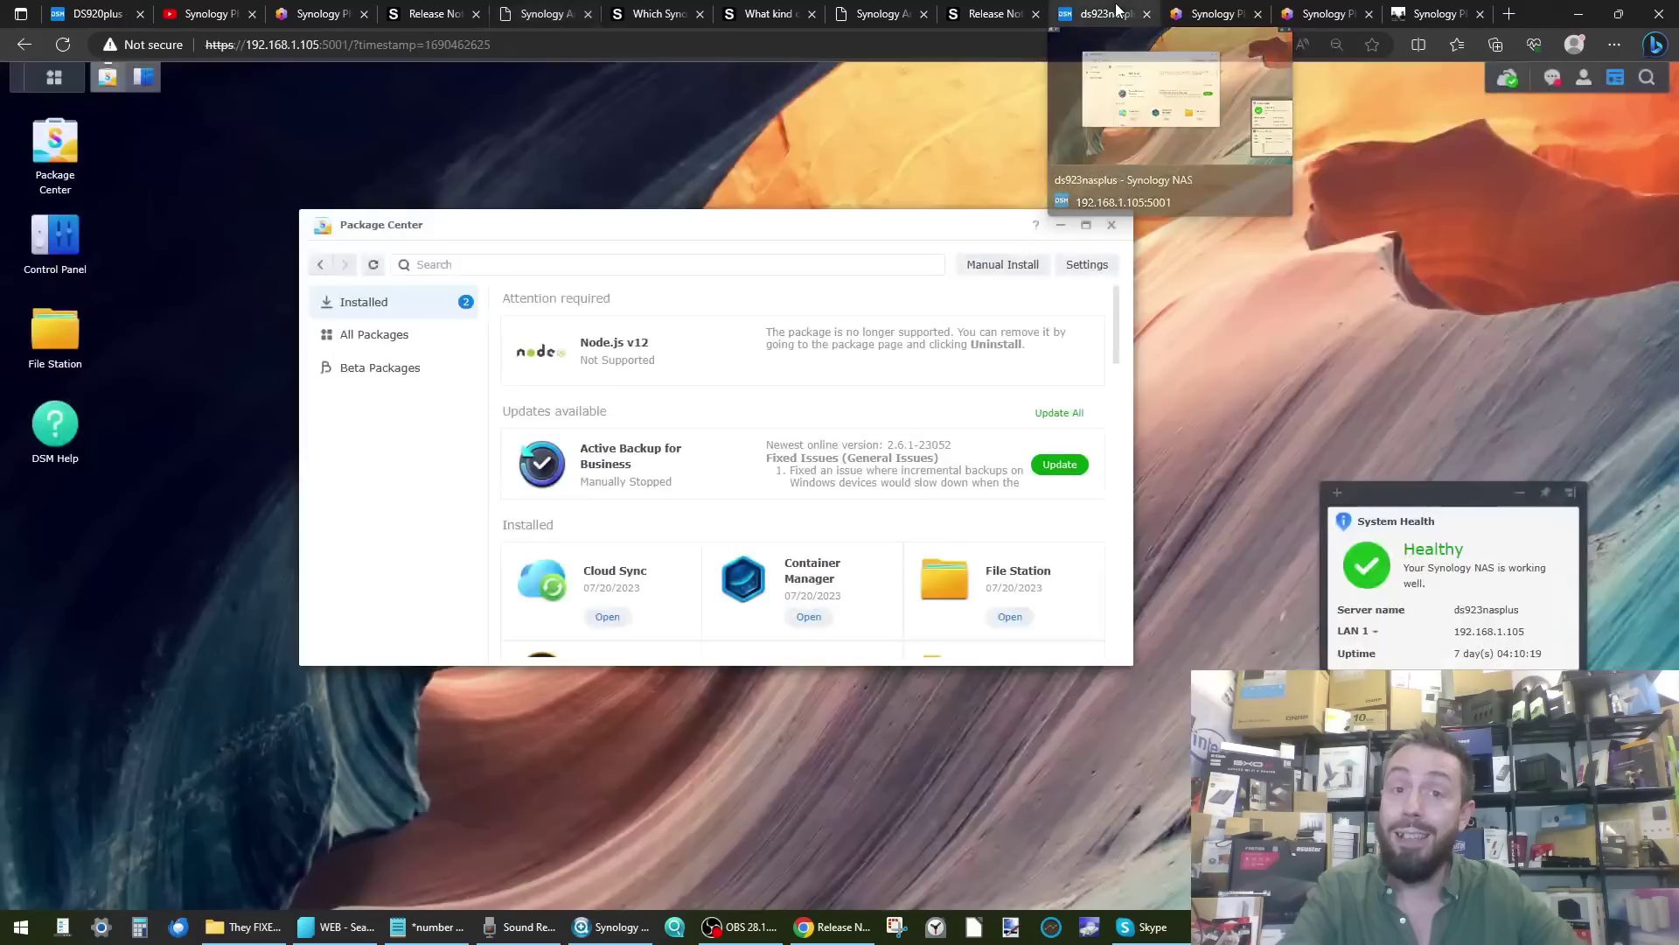
{"action": "left_click", "coordinate": [1033, 269]}
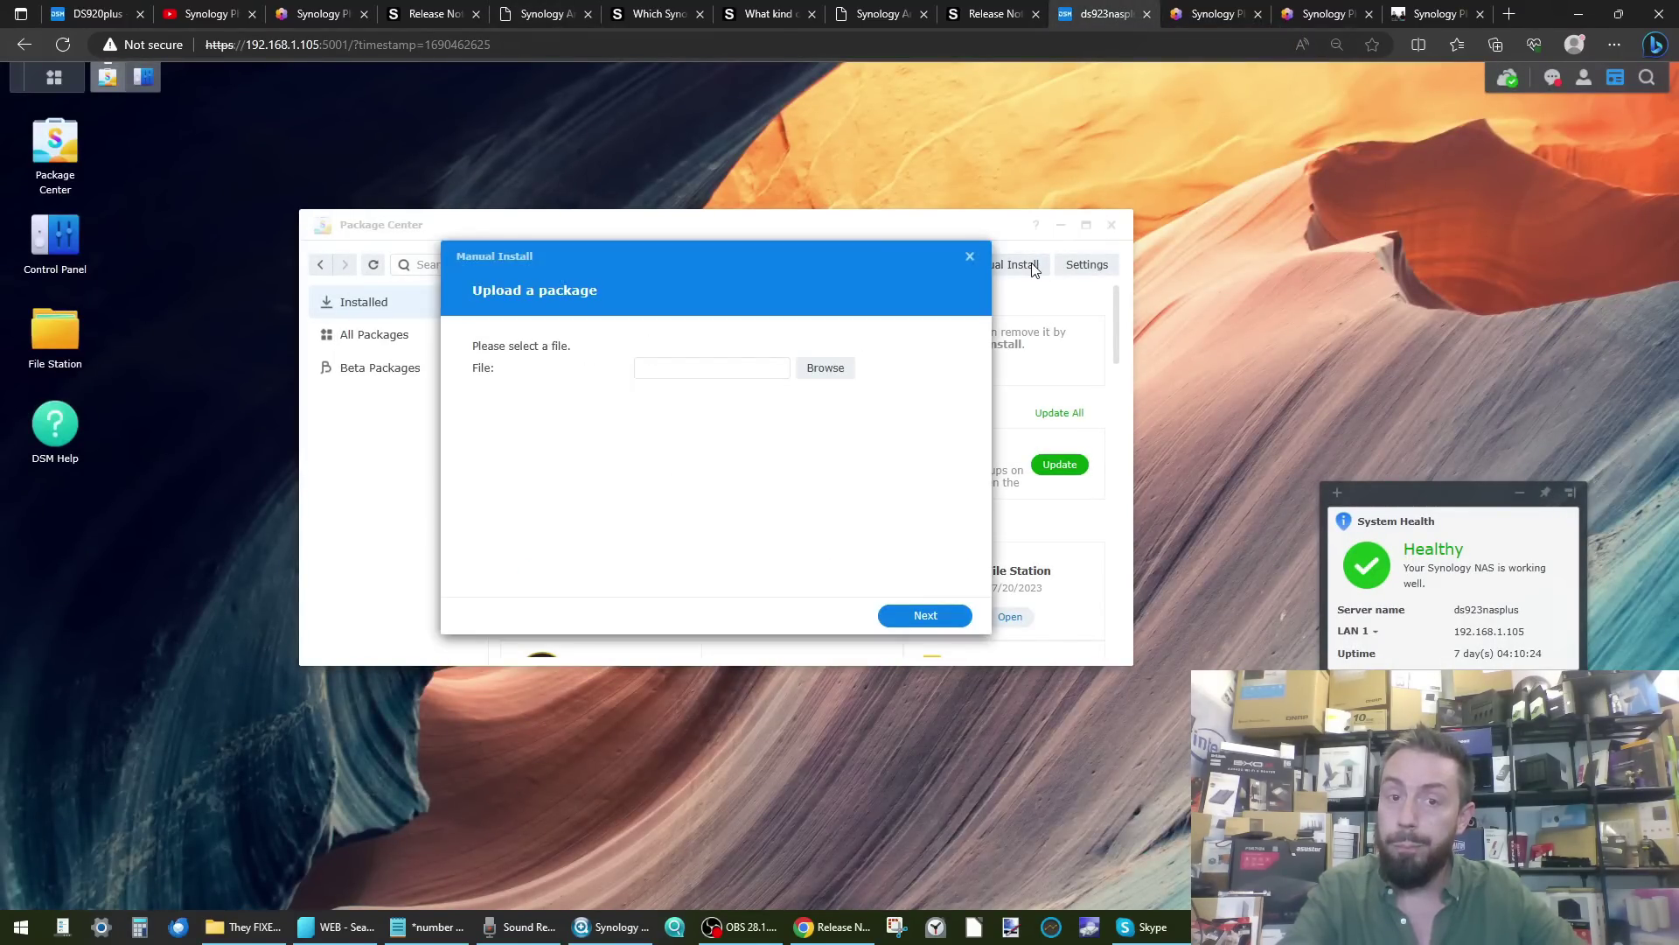
{"action": "left_click", "coordinate": [834, 371]}
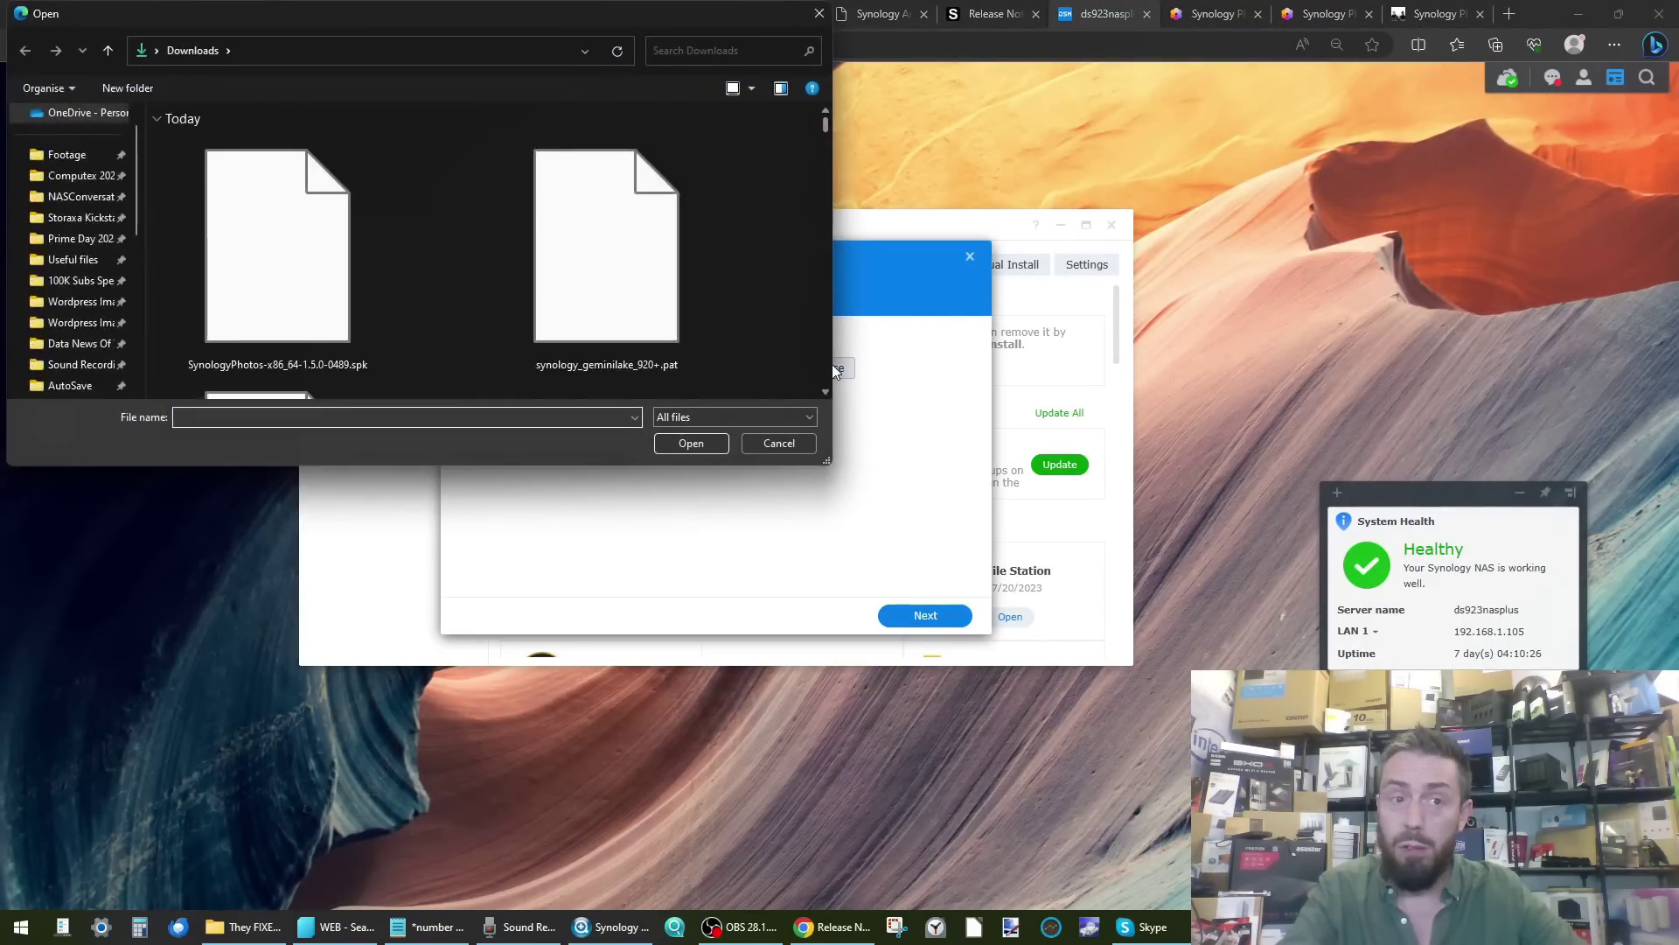
{"action": "left_click", "coordinate": [281, 317]}
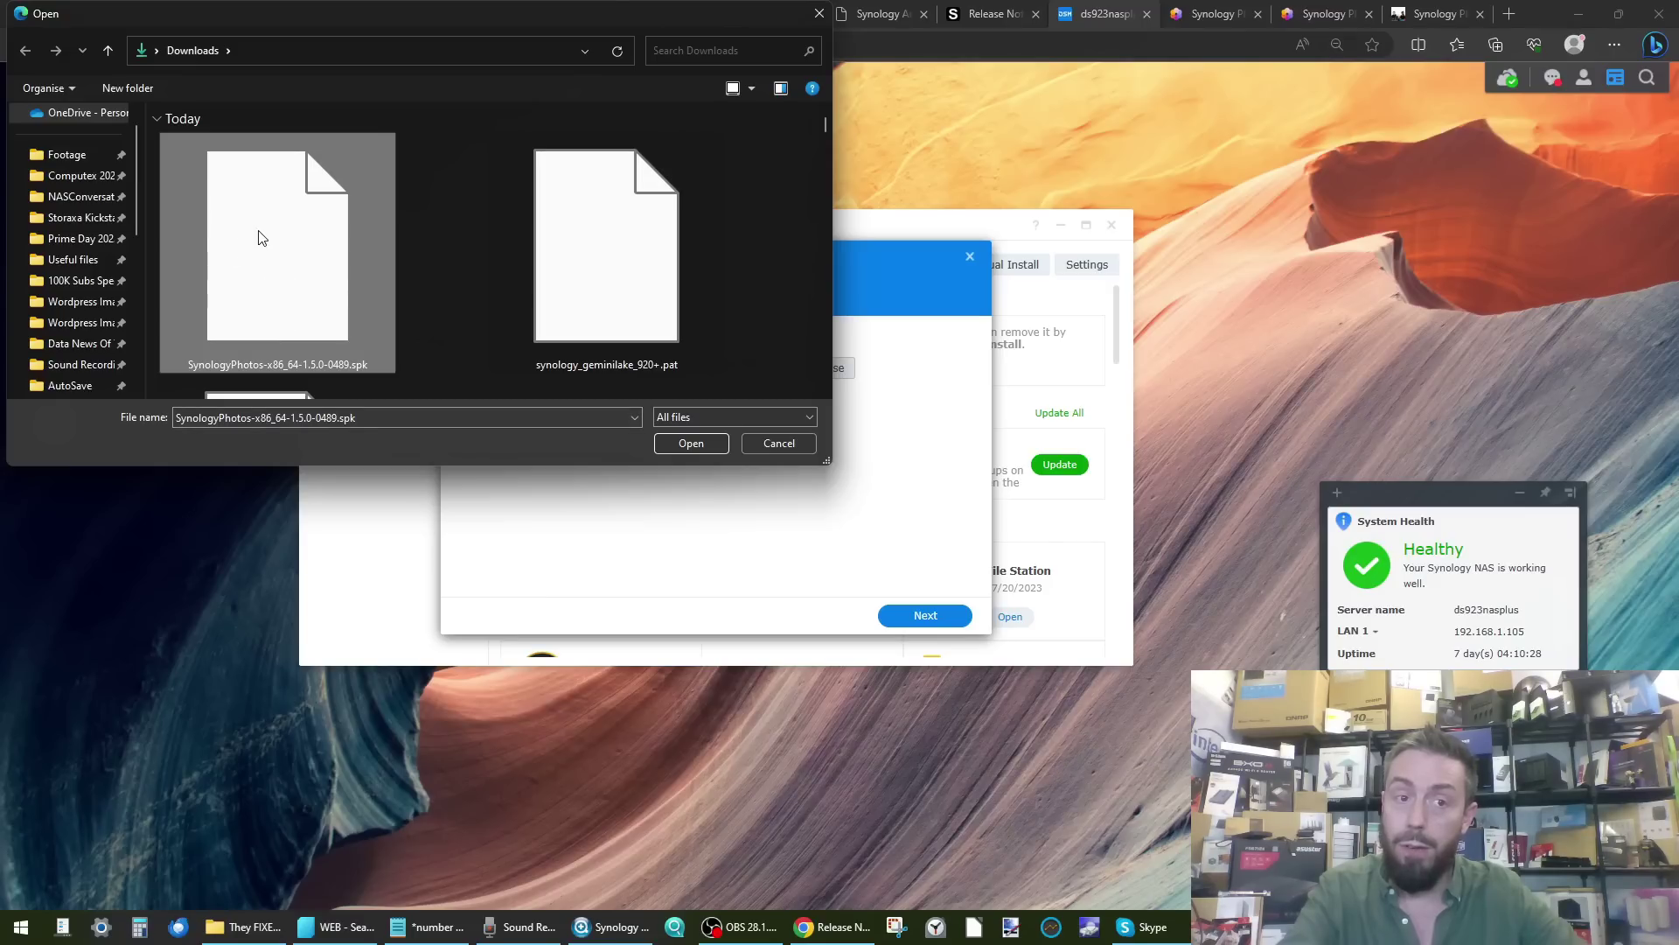
{"action": "left_click", "coordinate": [692, 443]}
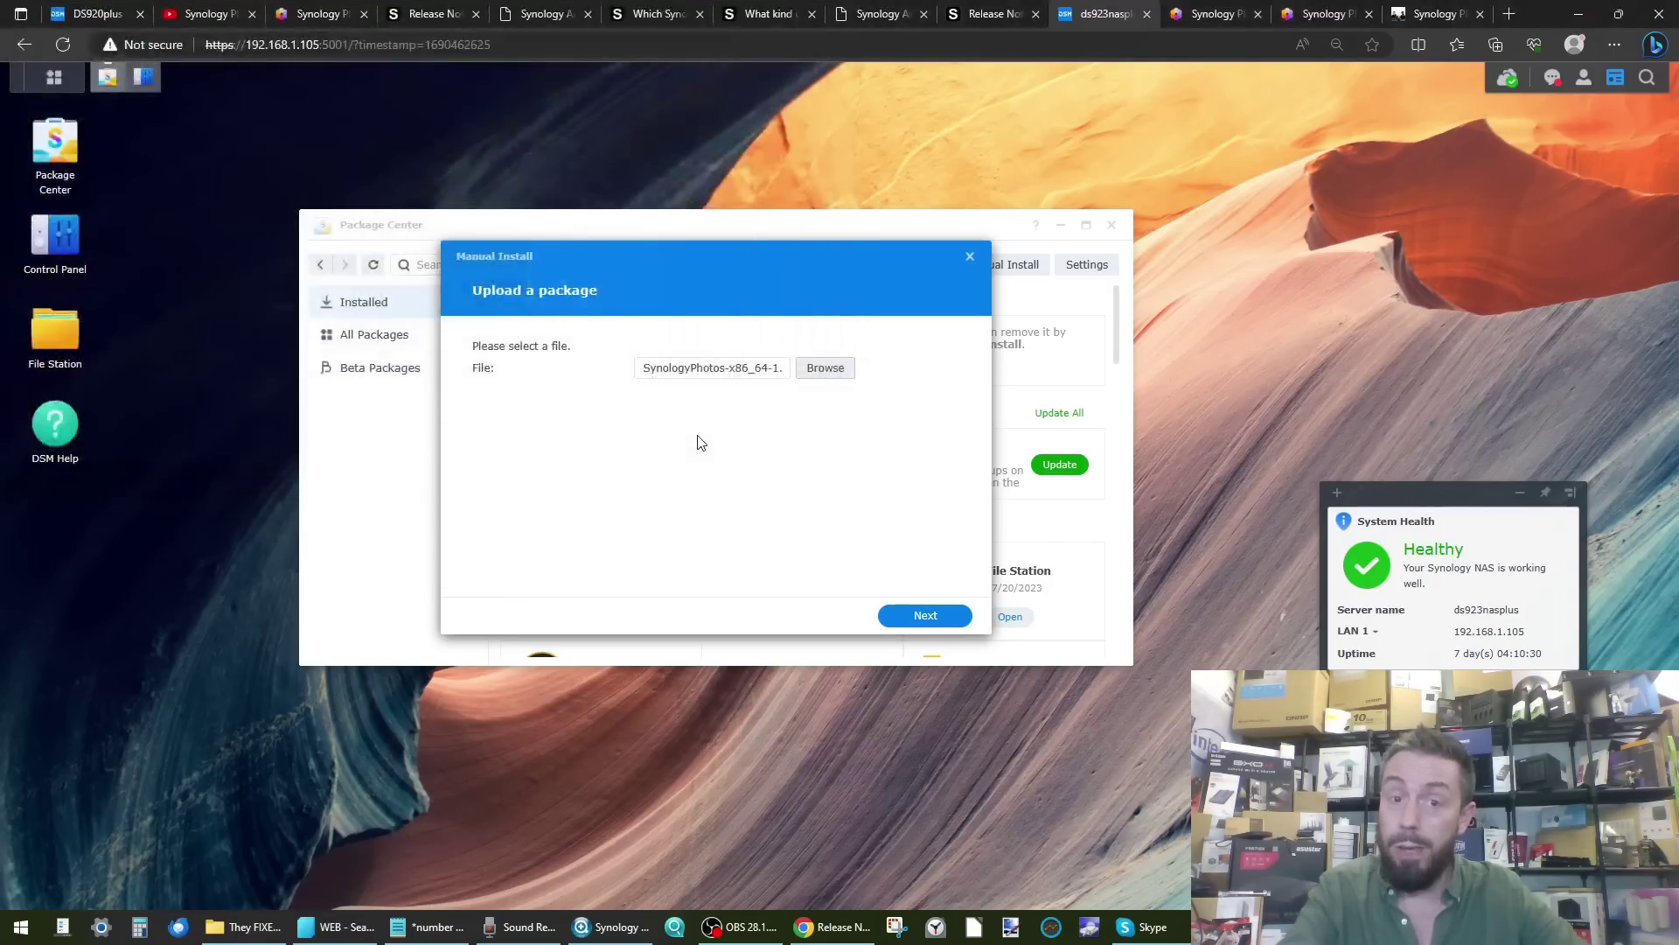
Upload the package, review its update confirmation summary, and close the dialog.
{"action": "left_click", "coordinate": [894, 615]}
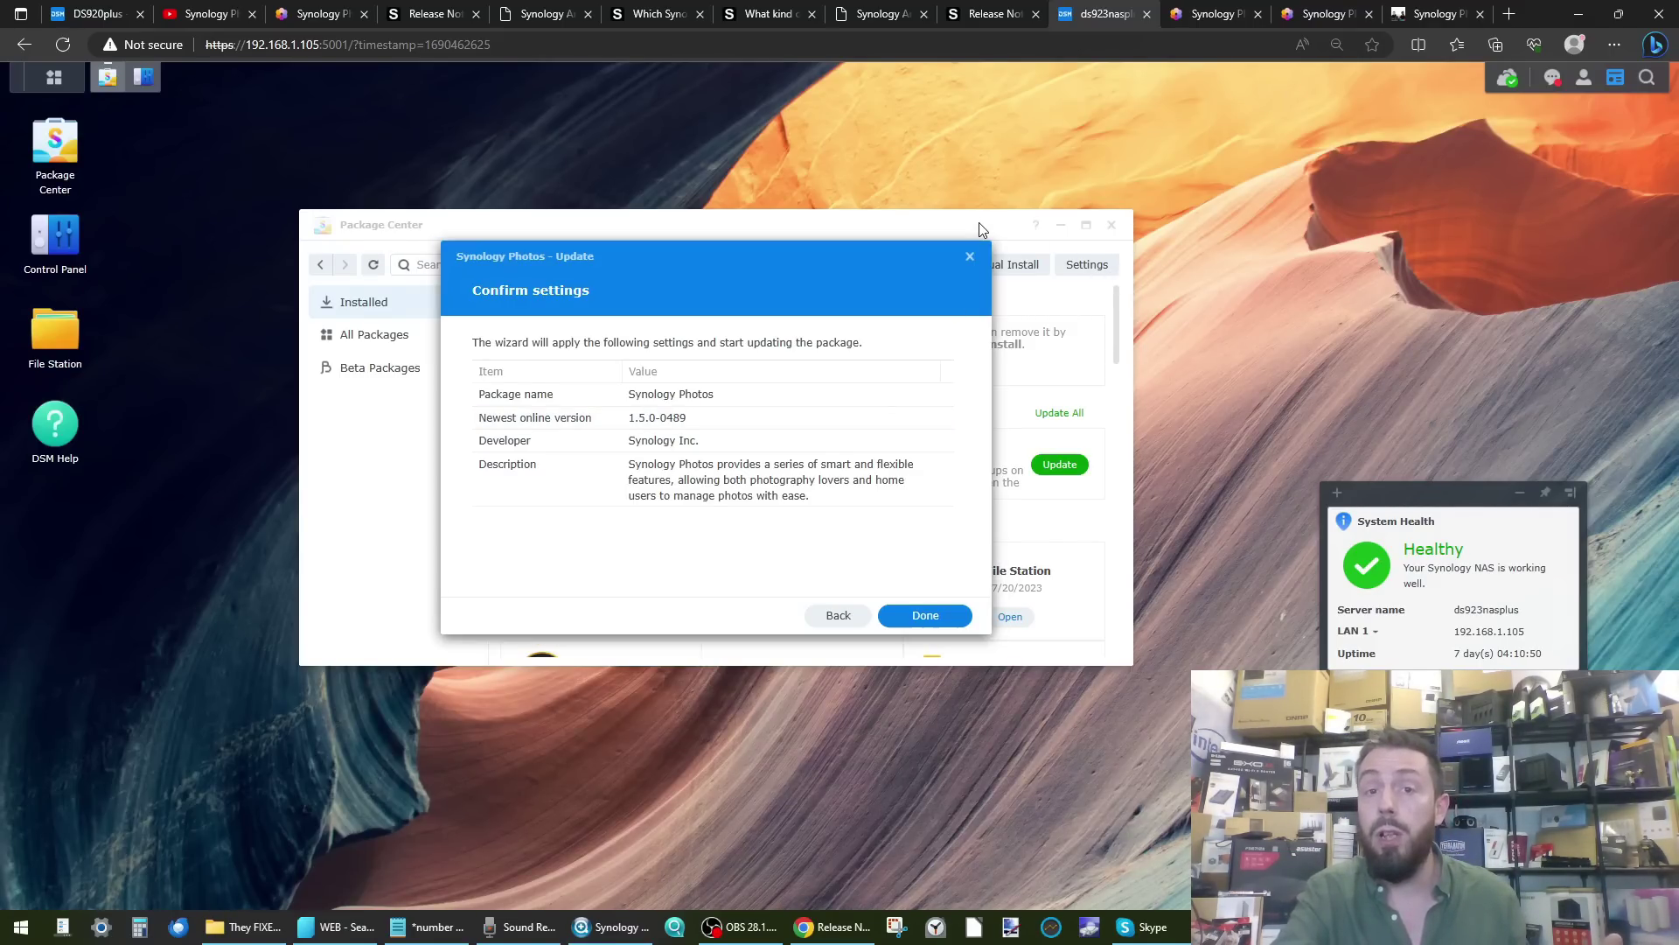
{"action": "left_click", "coordinate": [970, 256]}
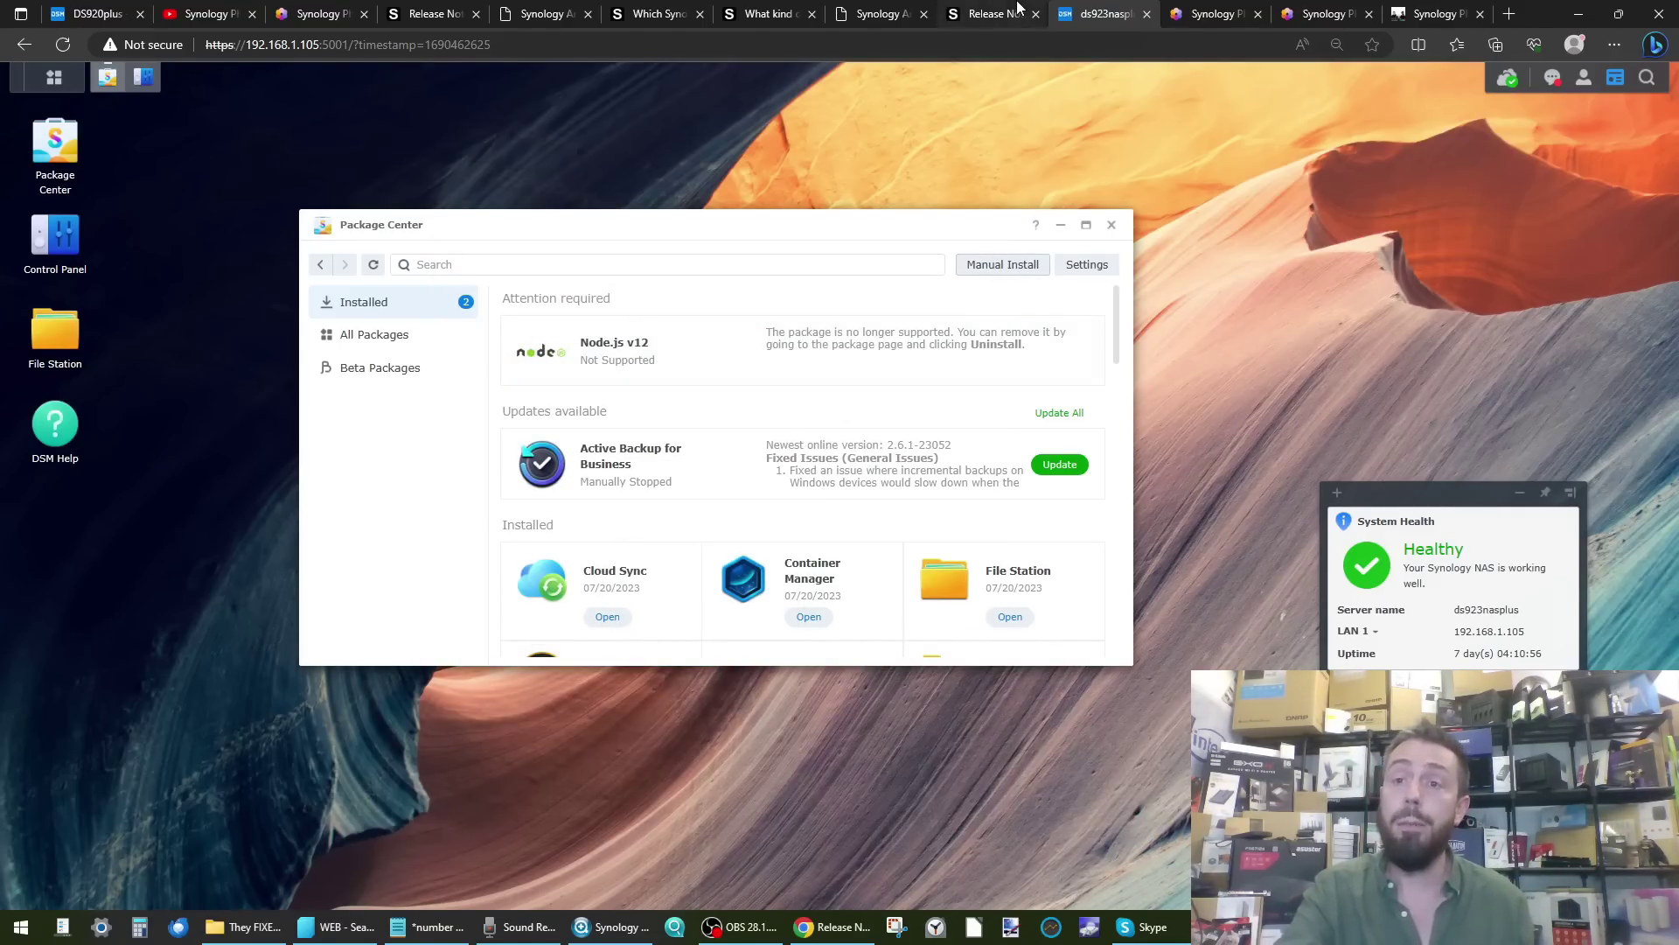
{"action": "left_click", "coordinate": [862, 11]}
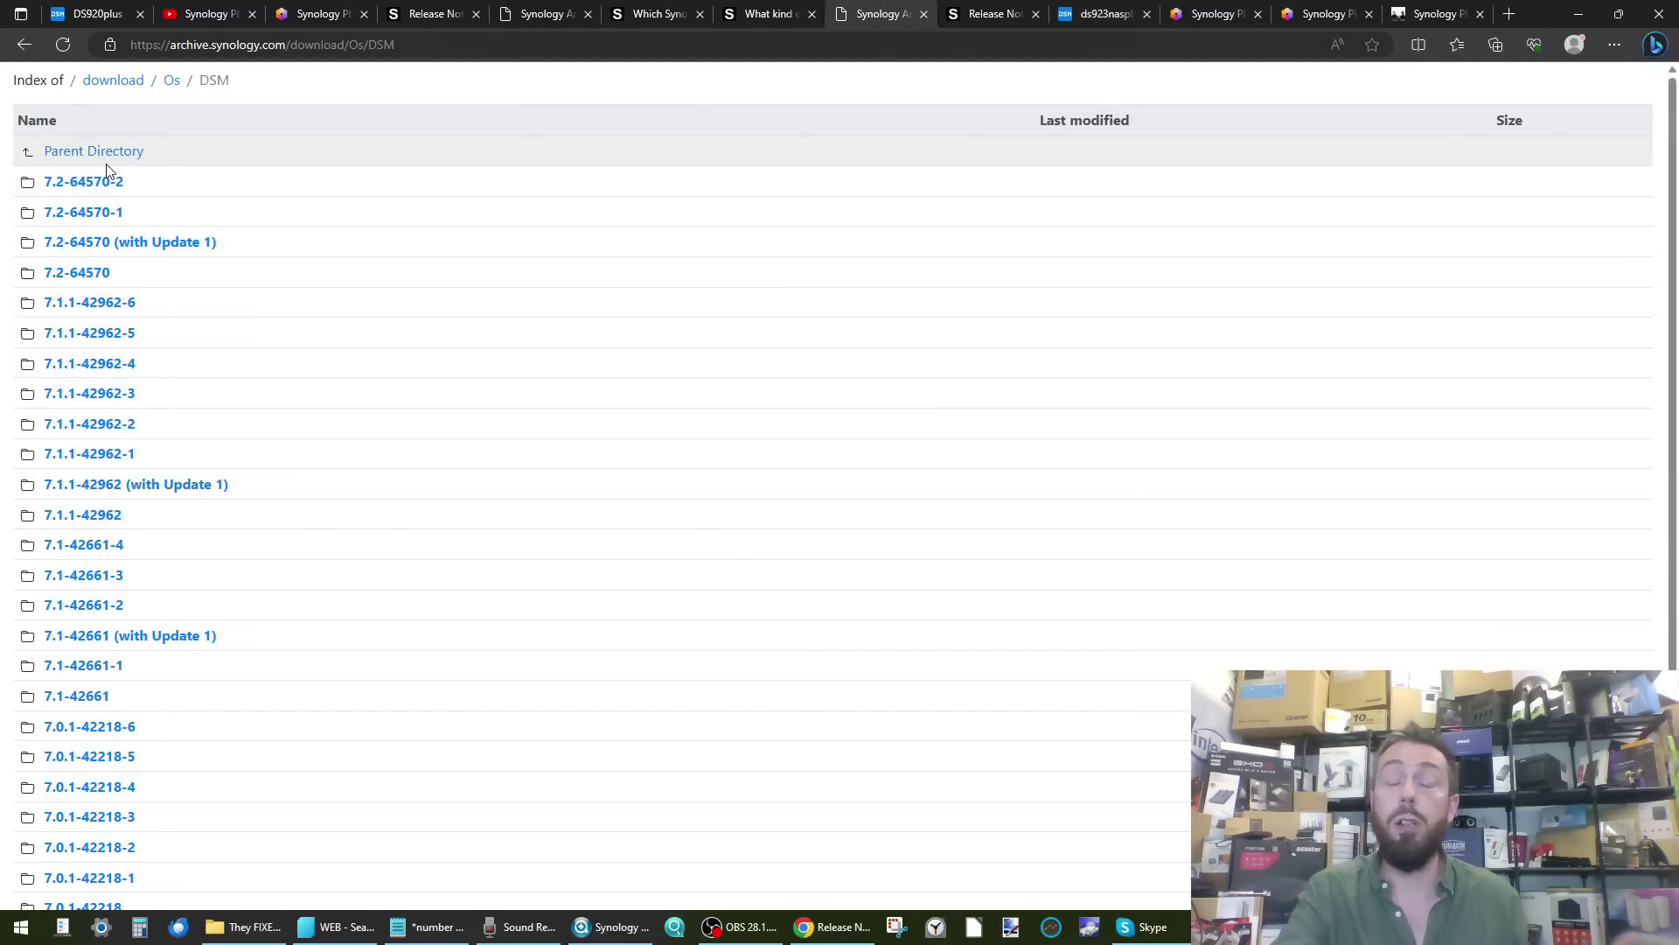
Open the DSM 7.2-64570-2 release folder in the Synology Archive.
{"action": "scroll", "coordinate": [105, 168], "scroll_direction": "down", "scroll_amount": 1}
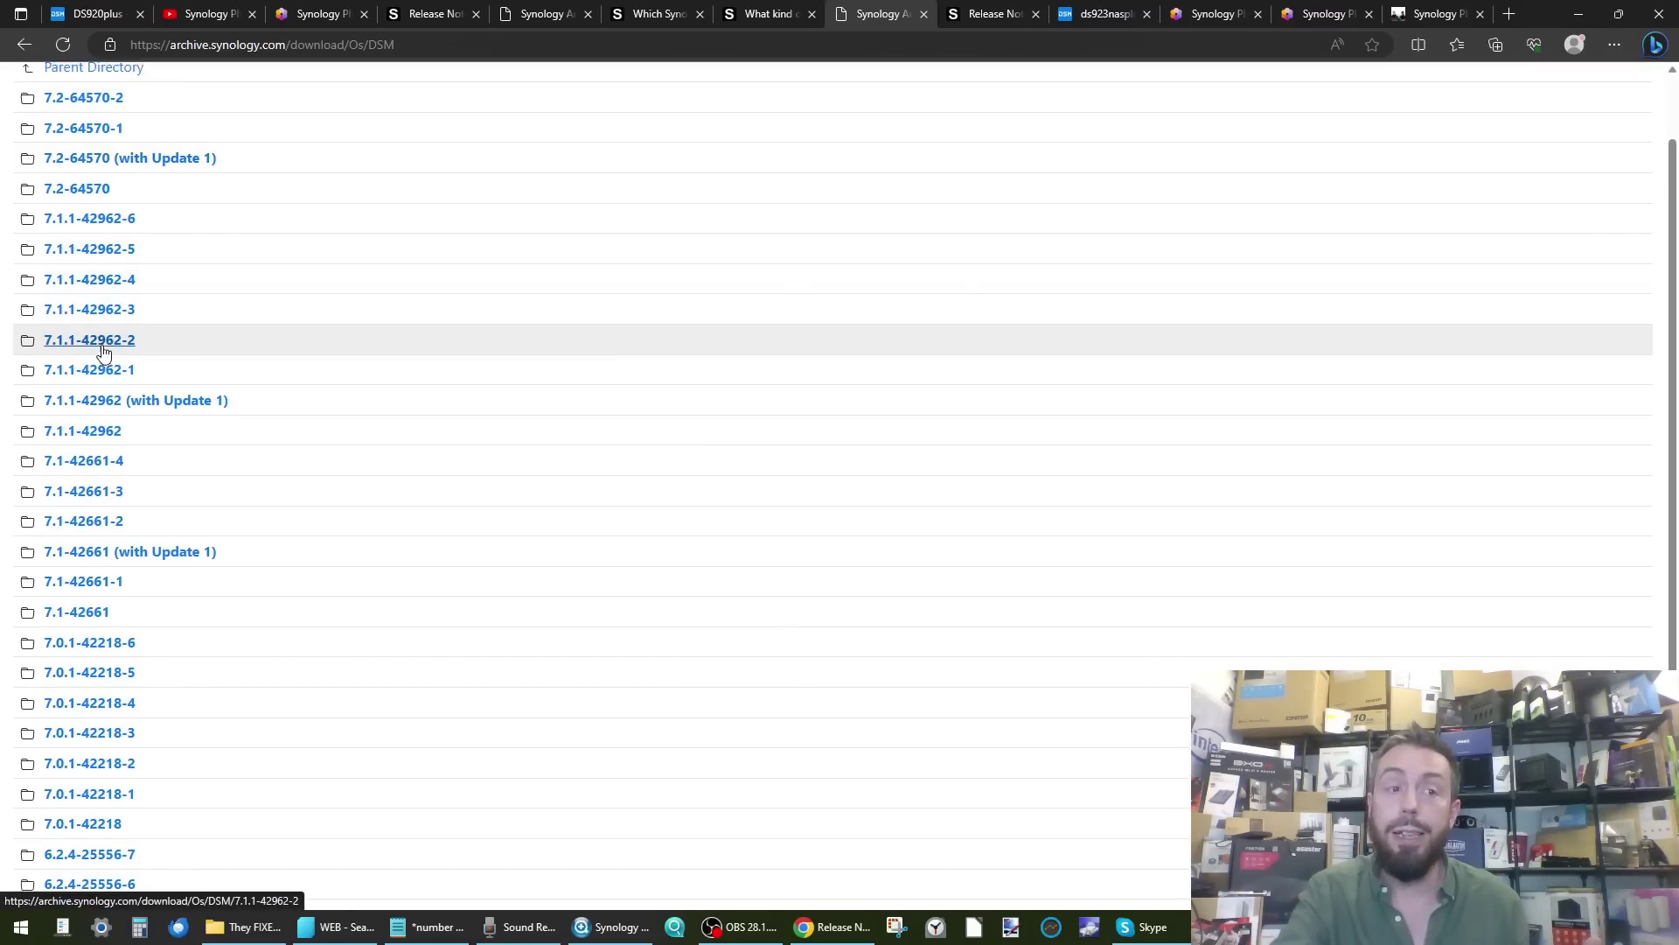
{"action": "scroll", "coordinate": [102, 350], "scroll_direction": "up", "scroll_amount": 1}
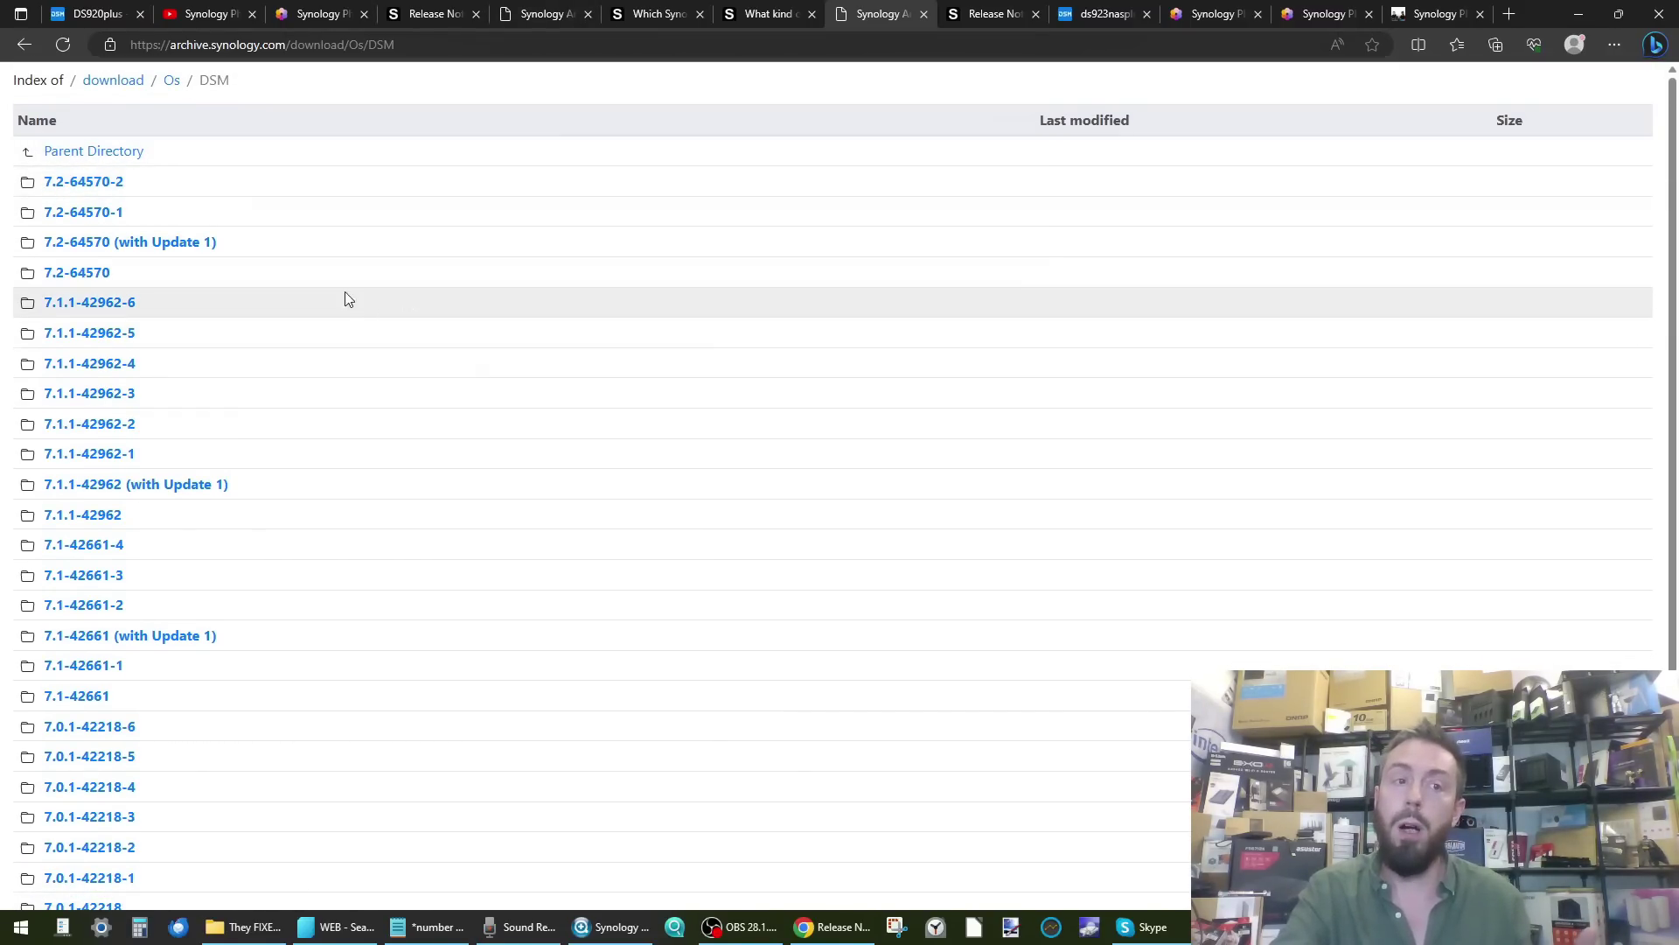
{"action": "left_click", "coordinate": [84, 182]}
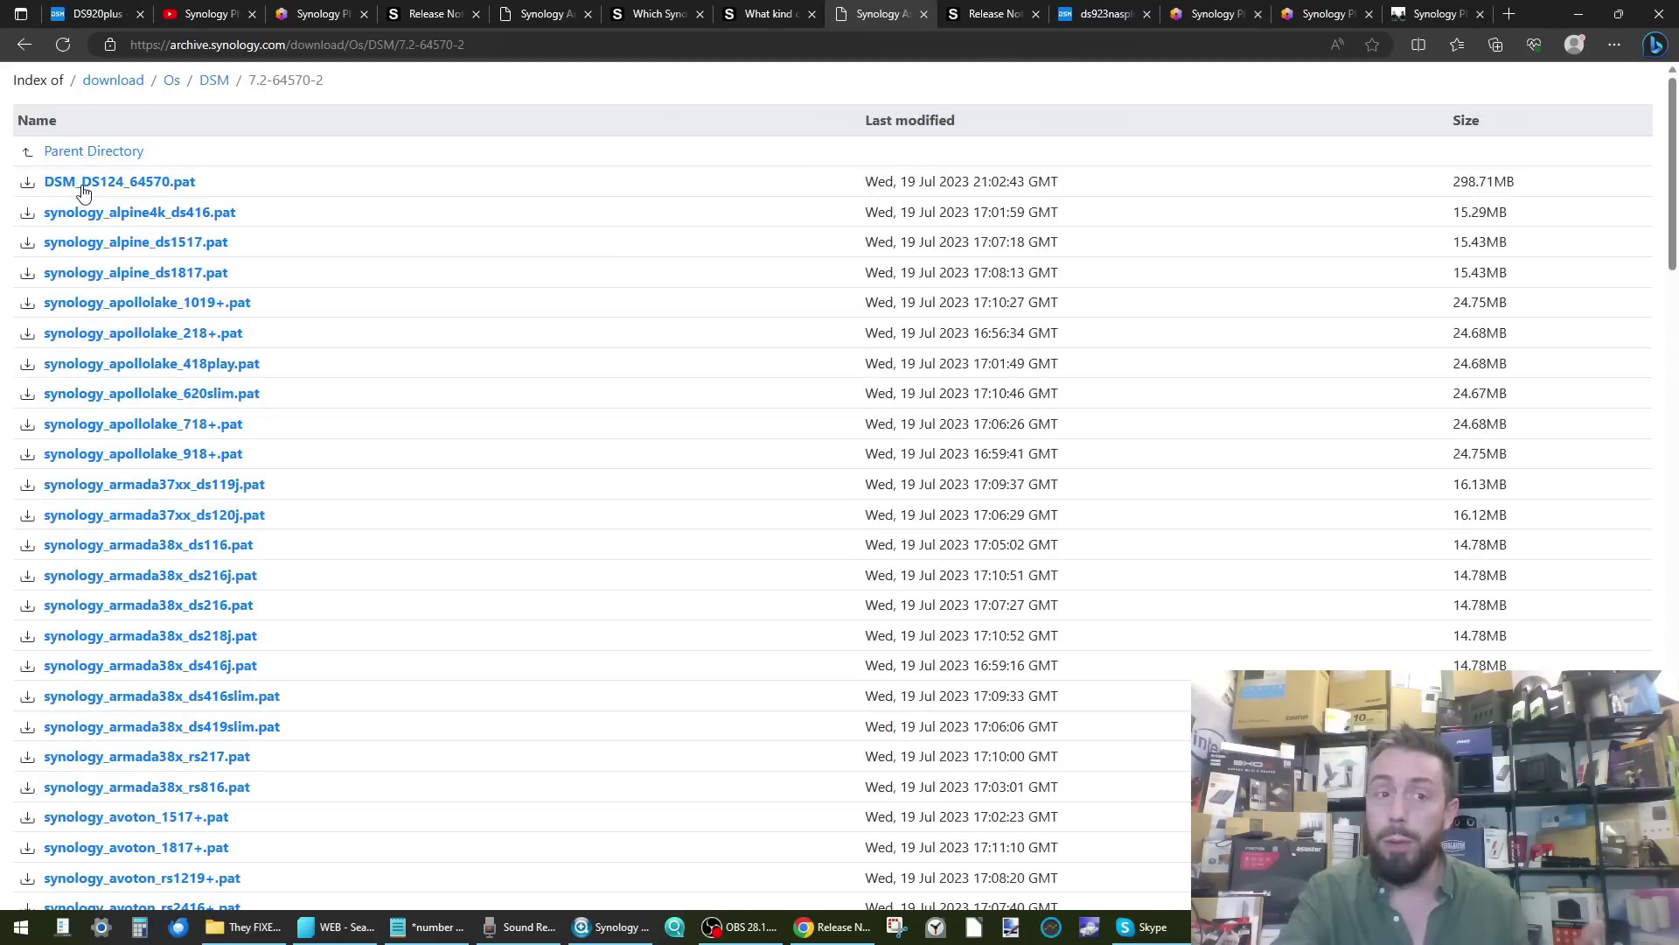
{"action": "scroll", "coordinate": [271, 304], "scroll_direction": "down", "scroll_amount": 3}
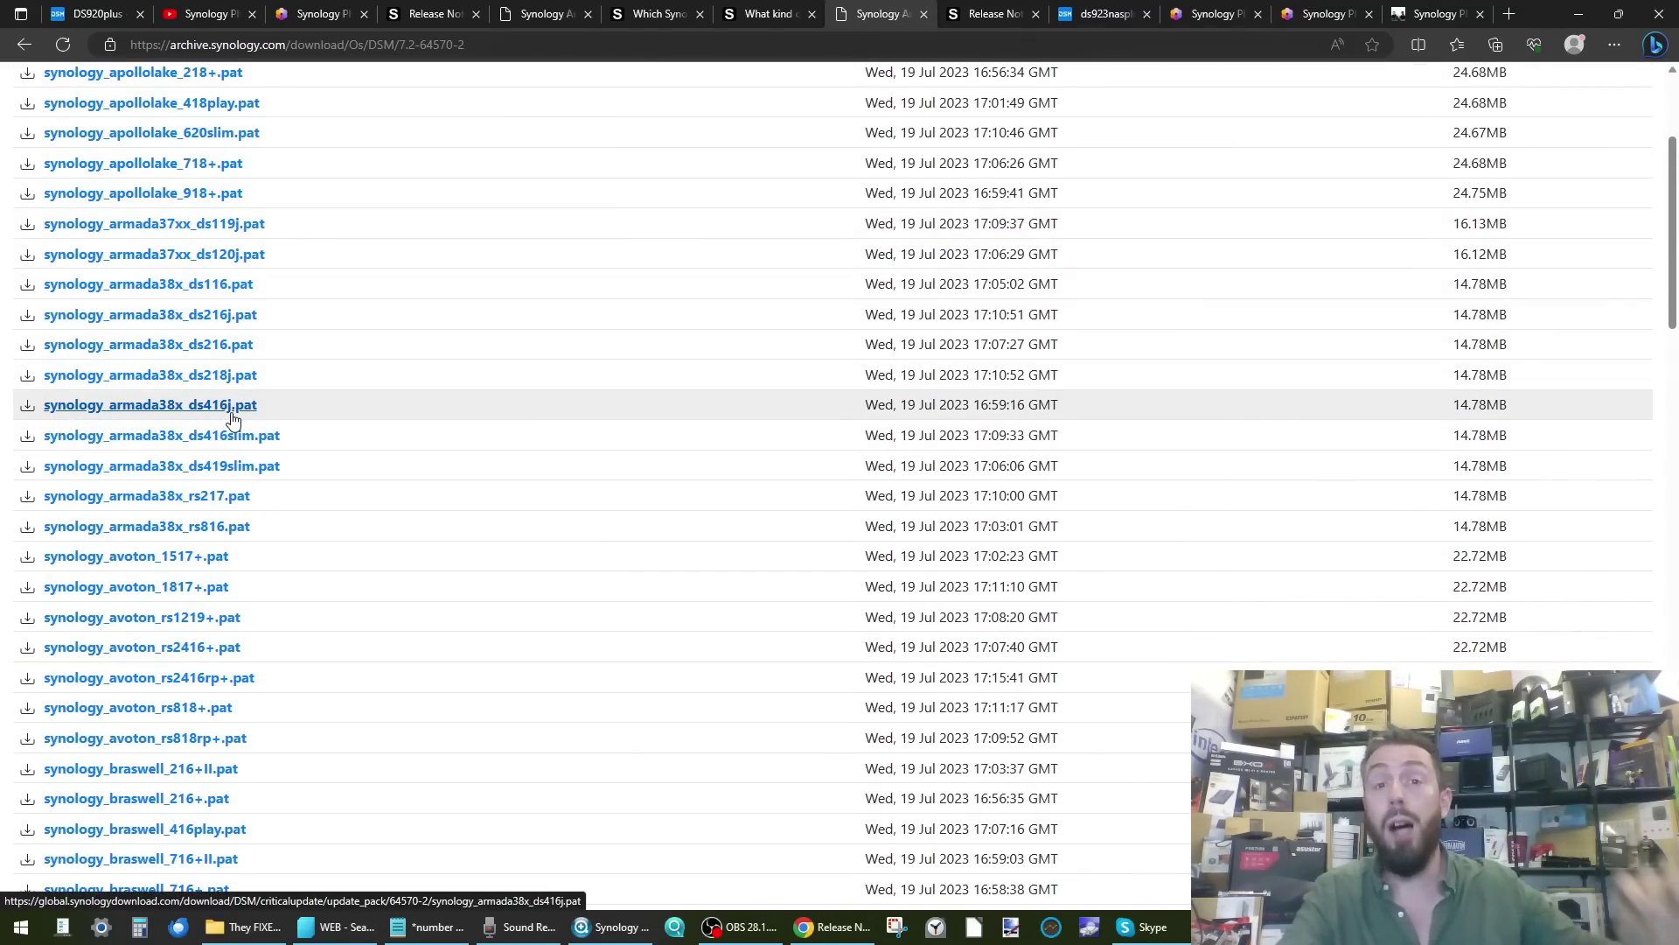
Look up the Package Arch column in the NAS CPU reference article and copy 'Broadwell'.
{"action": "left_click", "coordinate": [989, 13]}
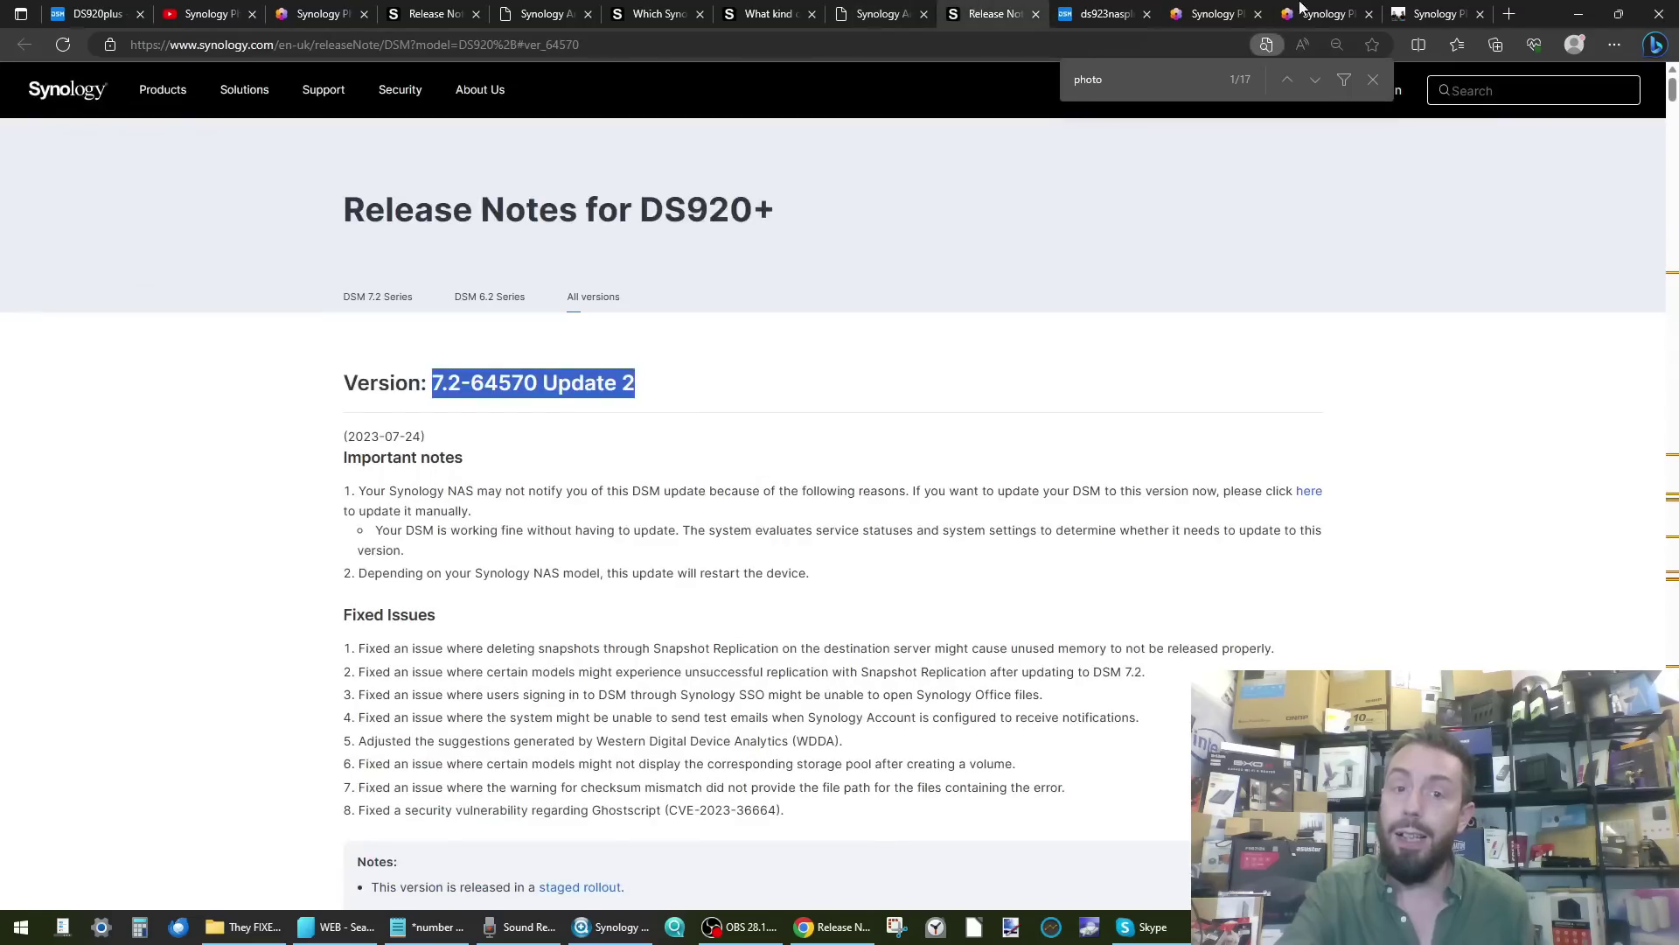
{"action": "left_click", "coordinate": [1412, 12]}
{"action": "left_click", "coordinate": [1325, 15]}
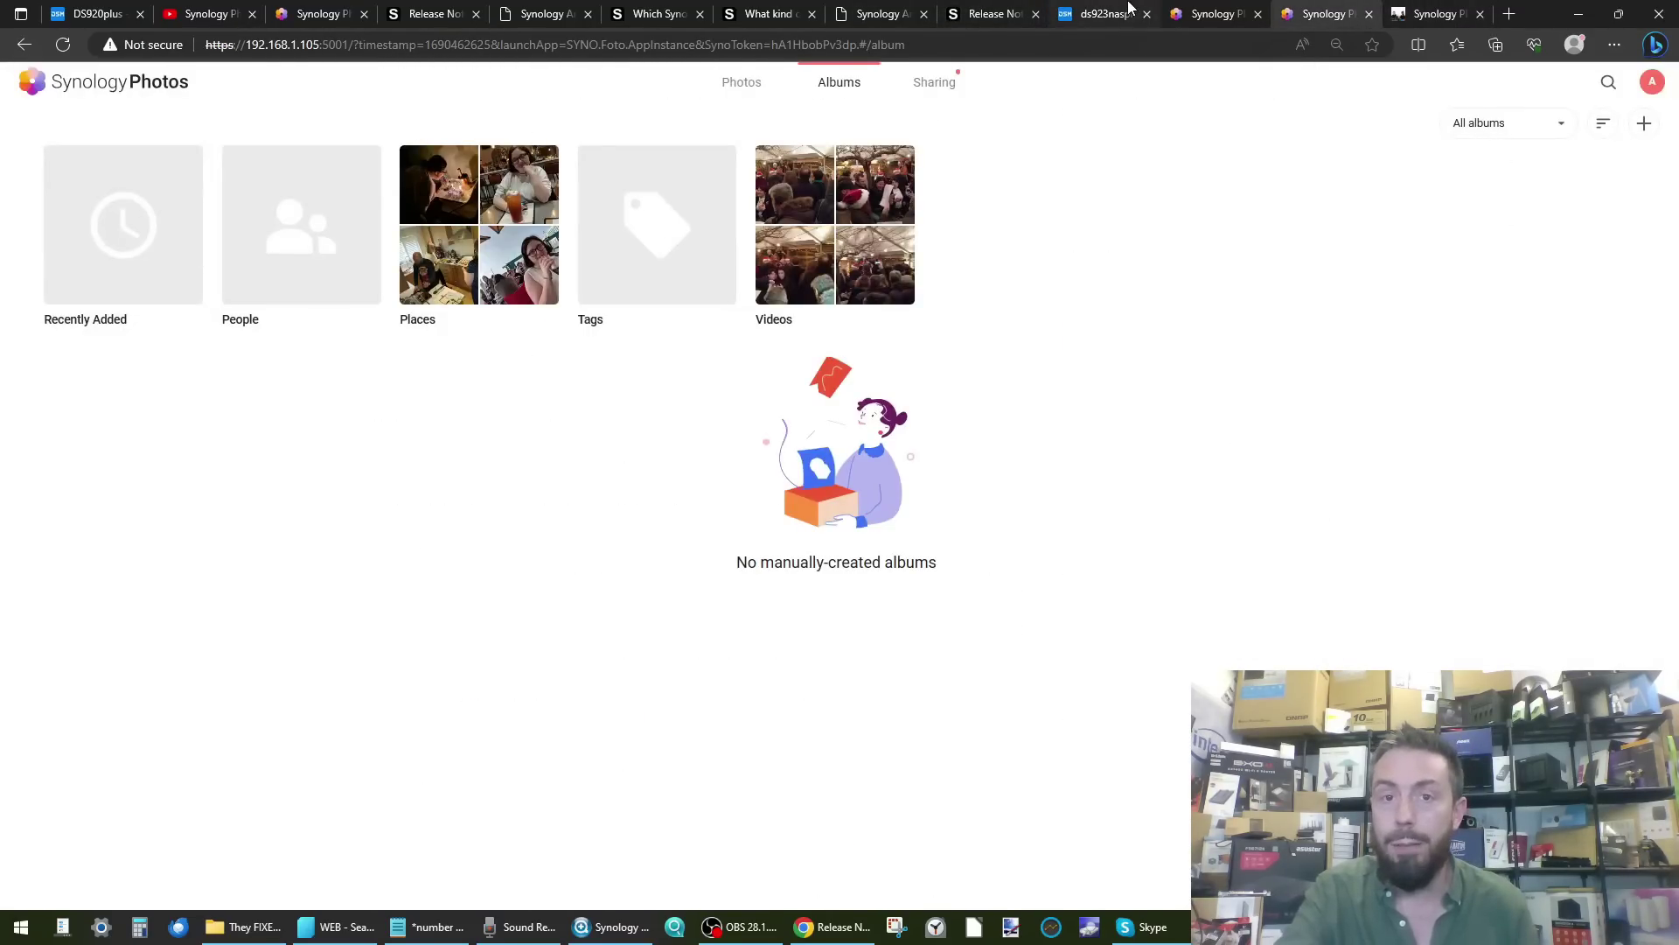
{"action": "left_click", "coordinate": [779, 13]}
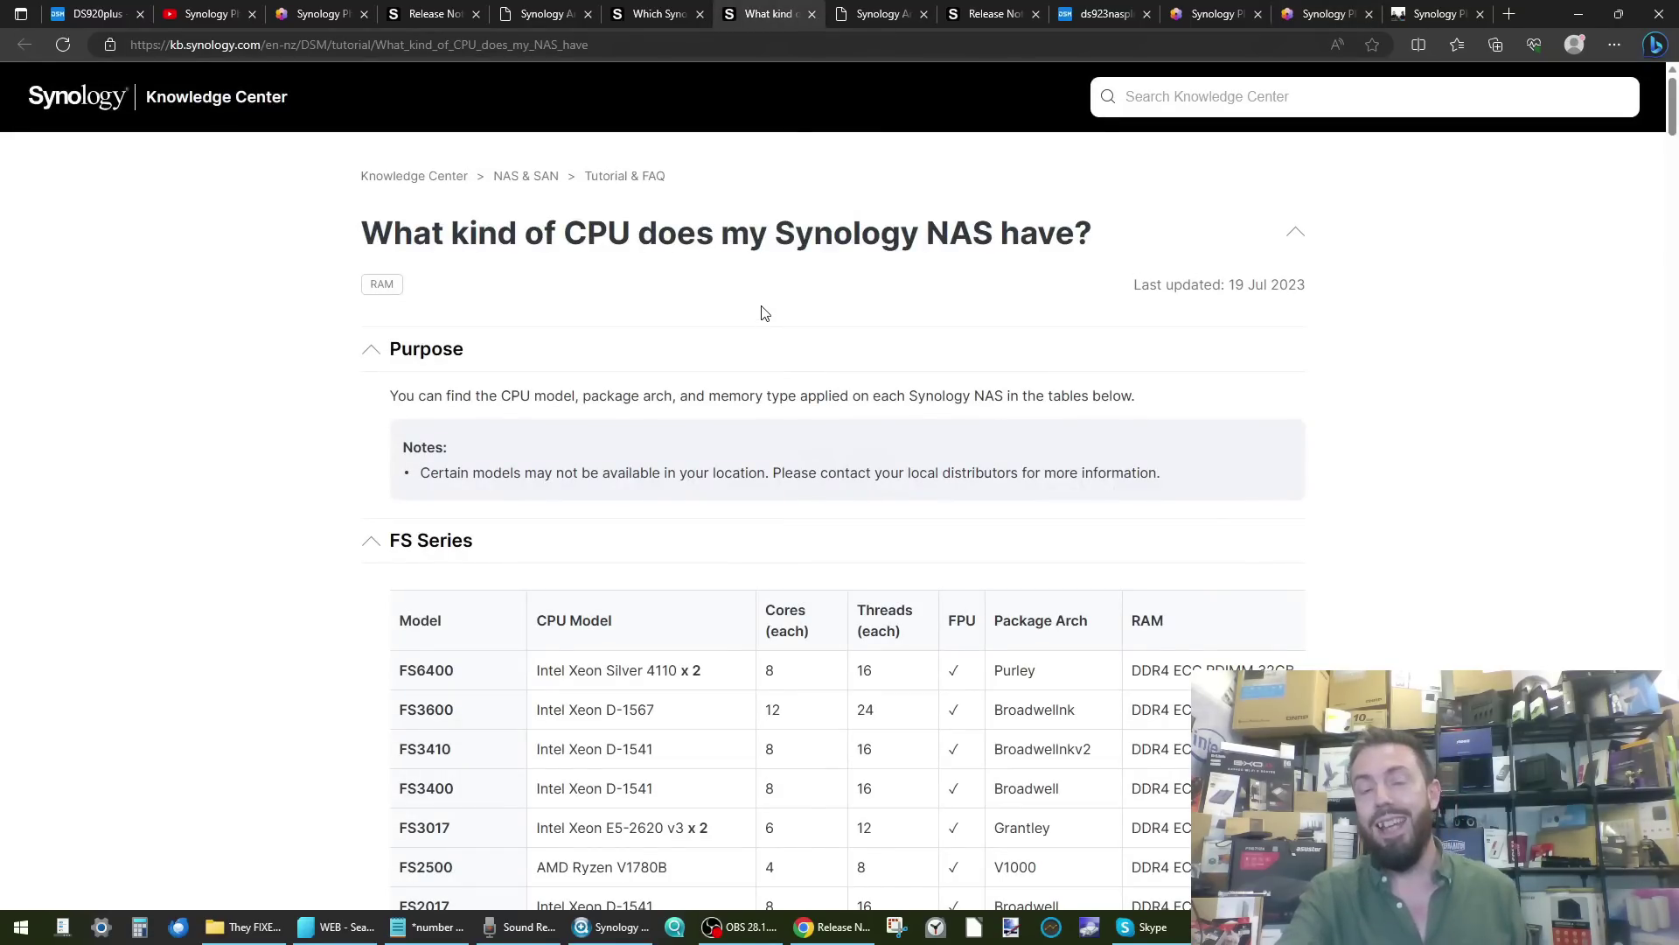
{"action": "scroll", "coordinate": [763, 313], "scroll_direction": "down", "scroll_amount": 5}
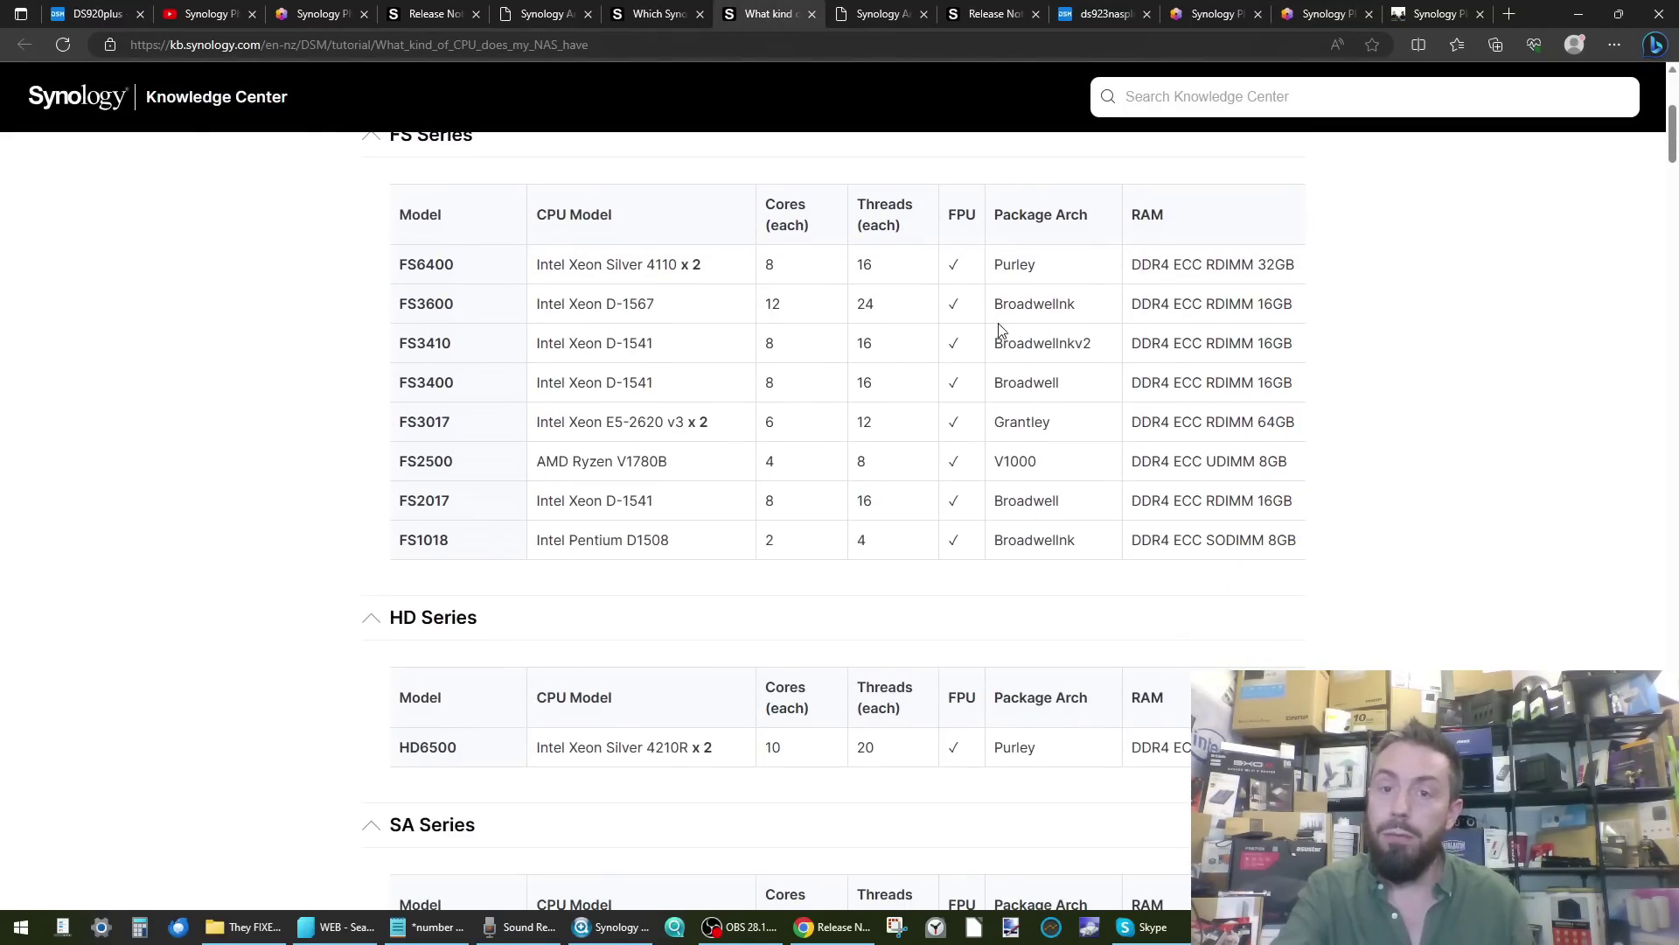
{"action": "left_click_drag", "start_coordinate": [1012, 218], "coordinate": [1092, 219]}
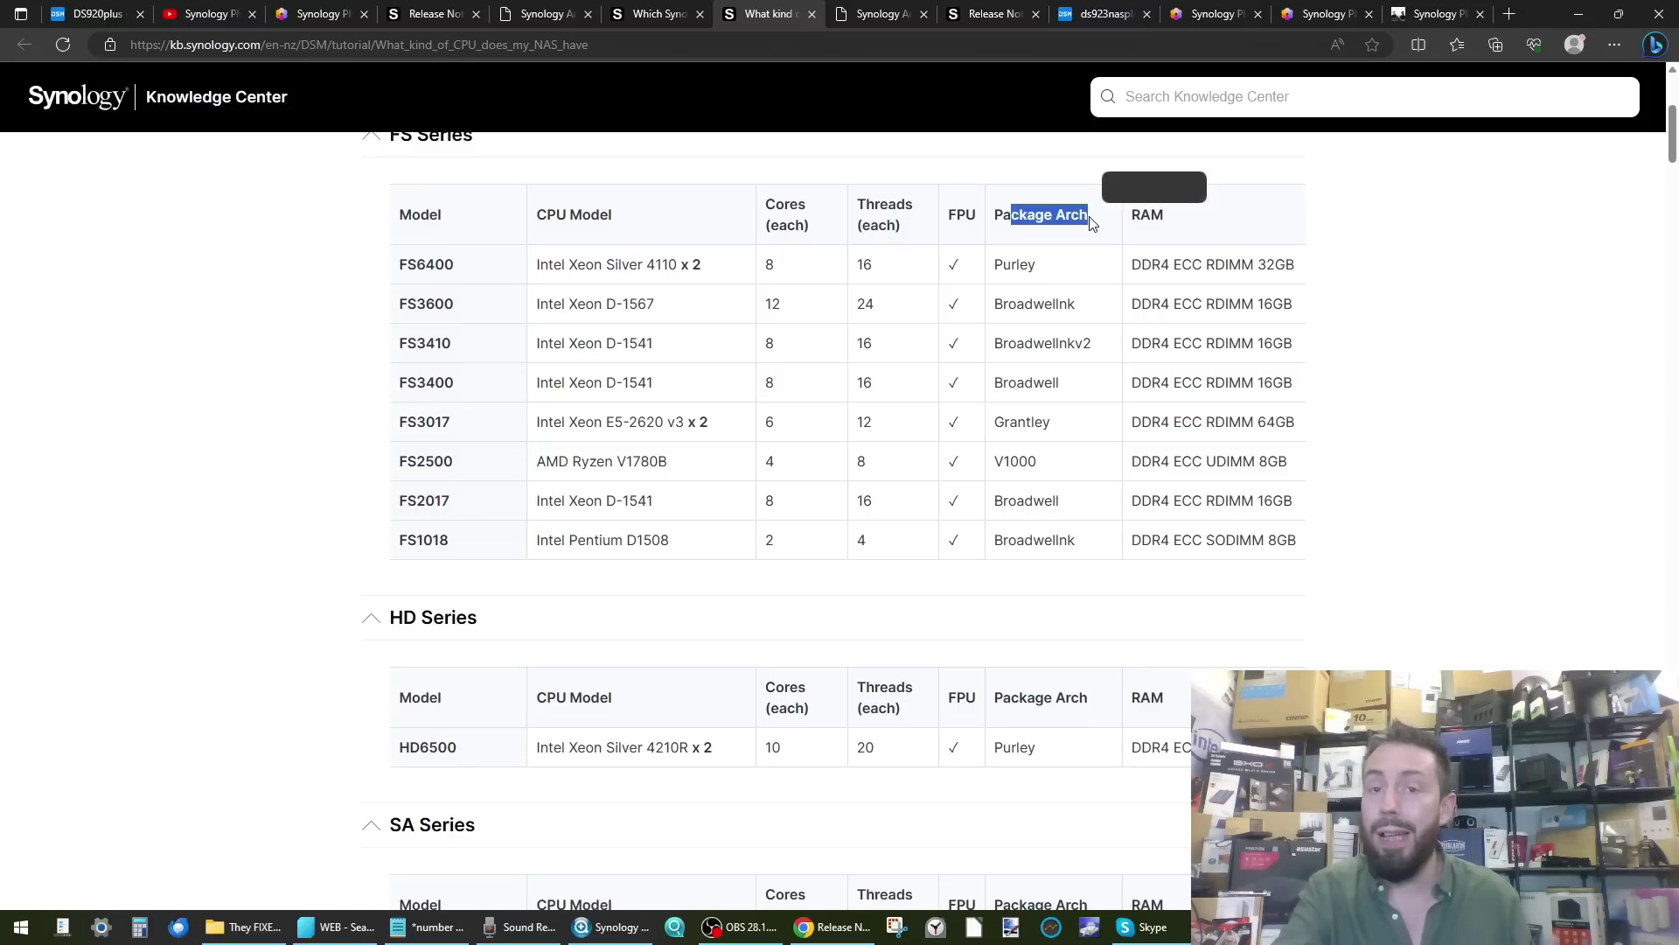
{"action": "double_click", "coordinate": [1035, 384]}
{"action": "key", "text": "ctrl+c"}
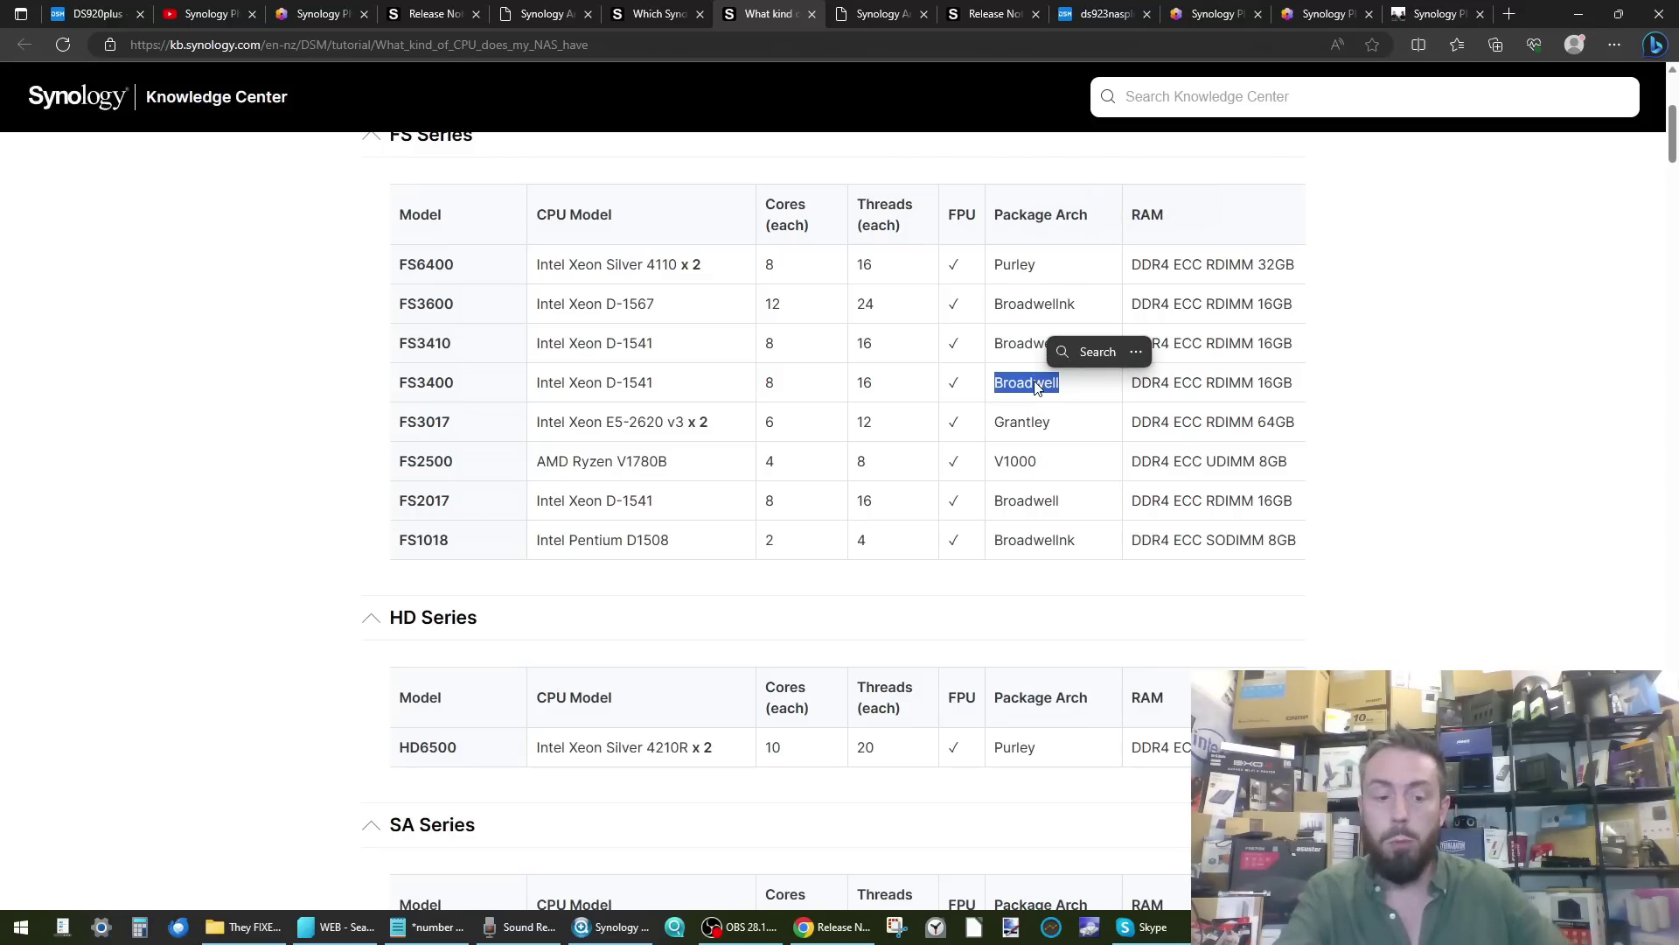
Search the 7.2-64570-2 file listing for the Broadwell .pat files.
{"action": "left_click", "coordinate": [962, 12]}
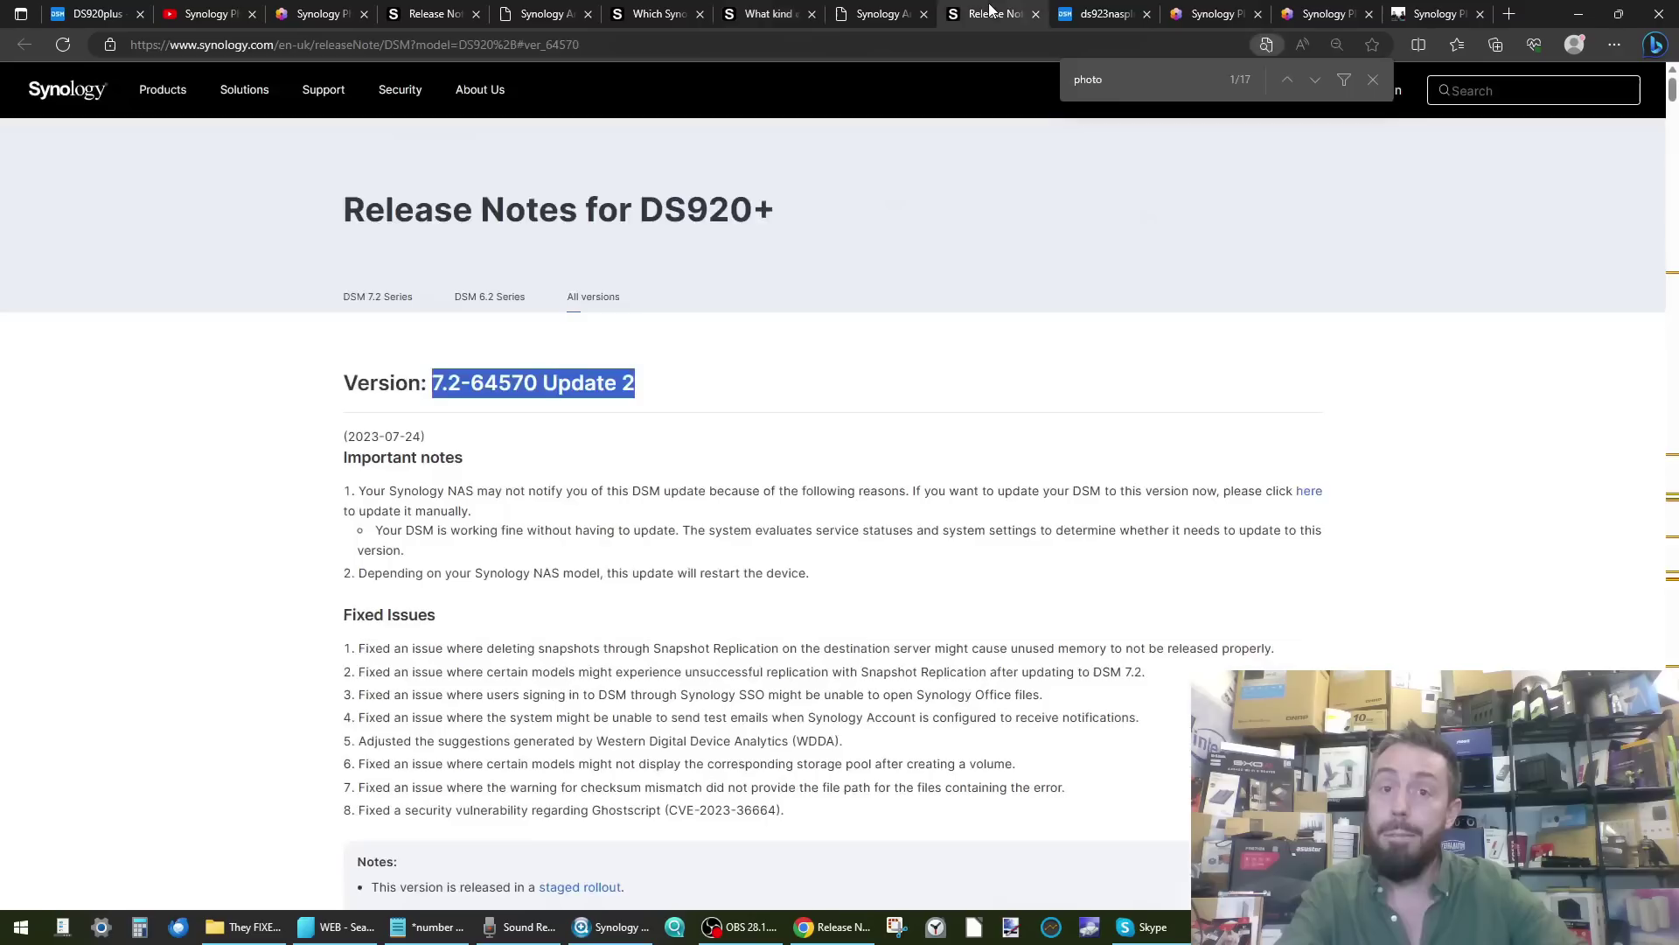
{"action": "left_click", "coordinate": [879, 14]}
{"action": "key", "text": "ctrl+f"}
{"action": "key", "text": "ctrl+v"}
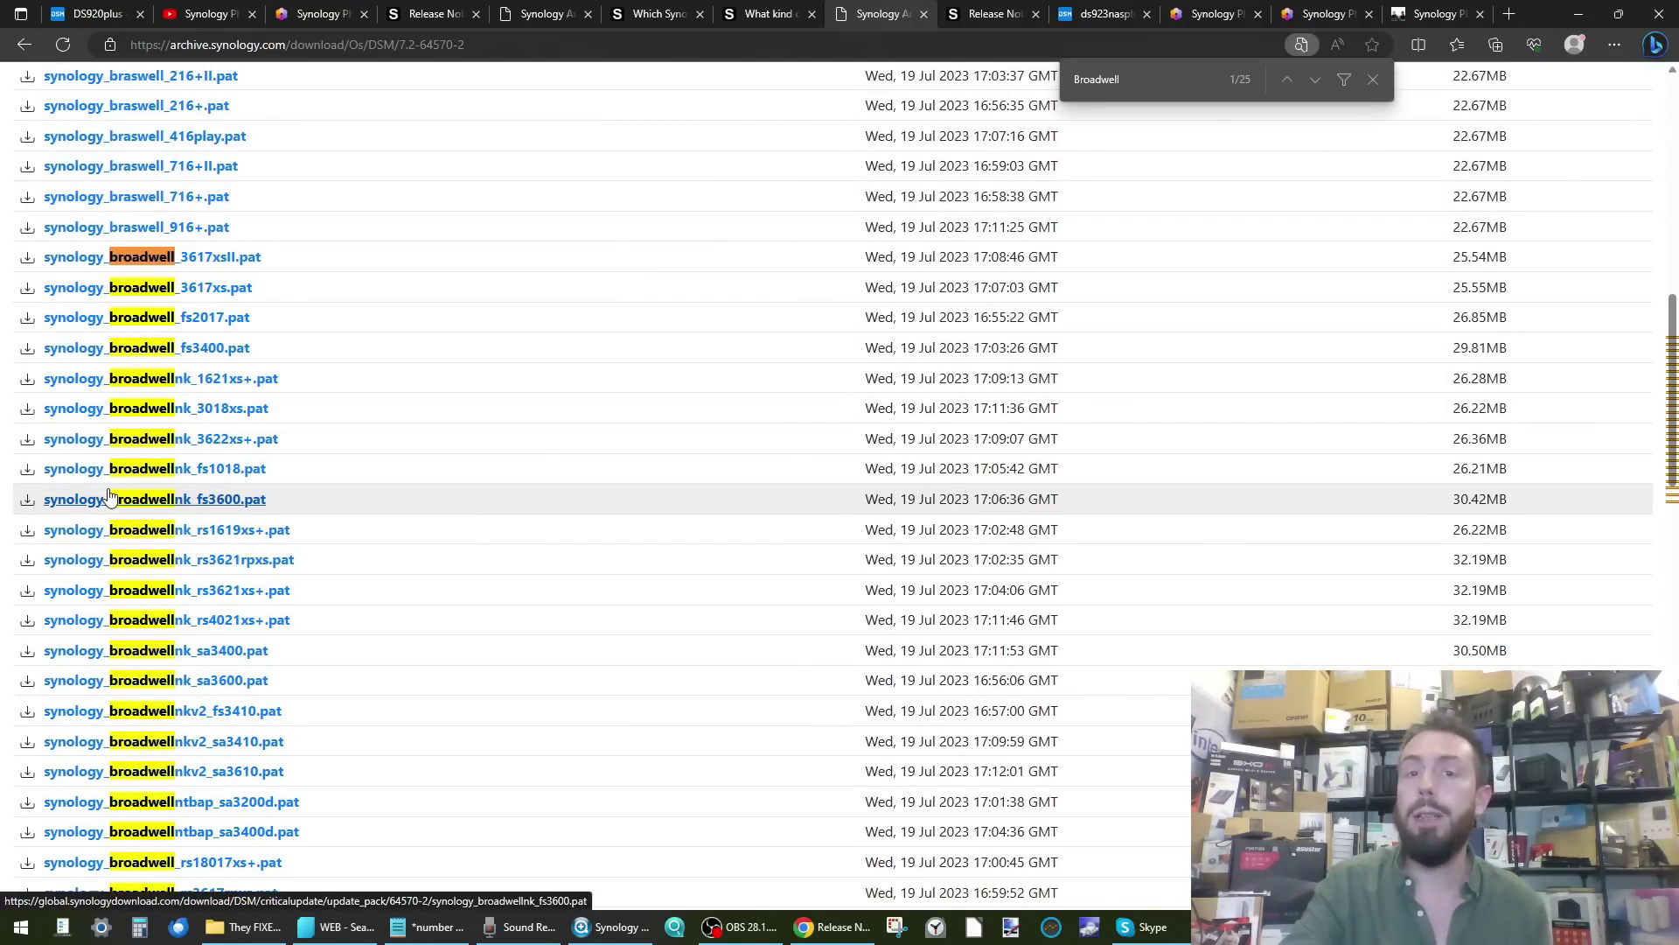
{"action": "left_click", "coordinate": [215, 14]}
Show the Subjects album in Synology Photos with categories like Dogs, Cats, Food and Christmas.
{"action": "left_click", "coordinate": [323, 16]}
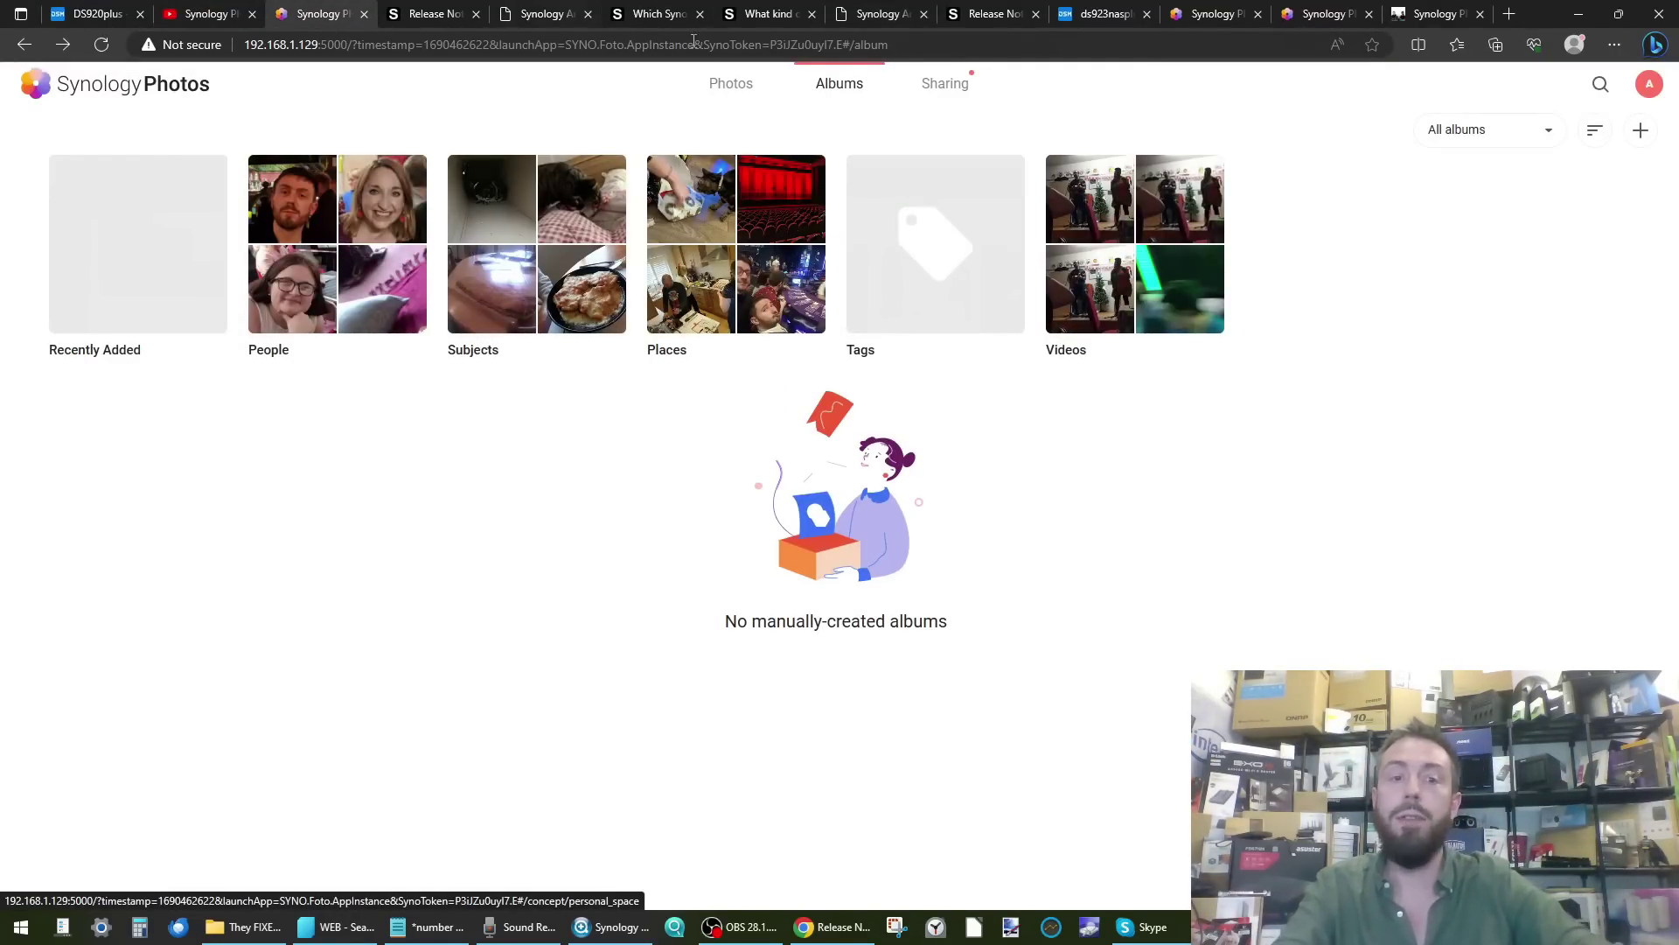
{"action": "left_click", "coordinate": [500, 253]}
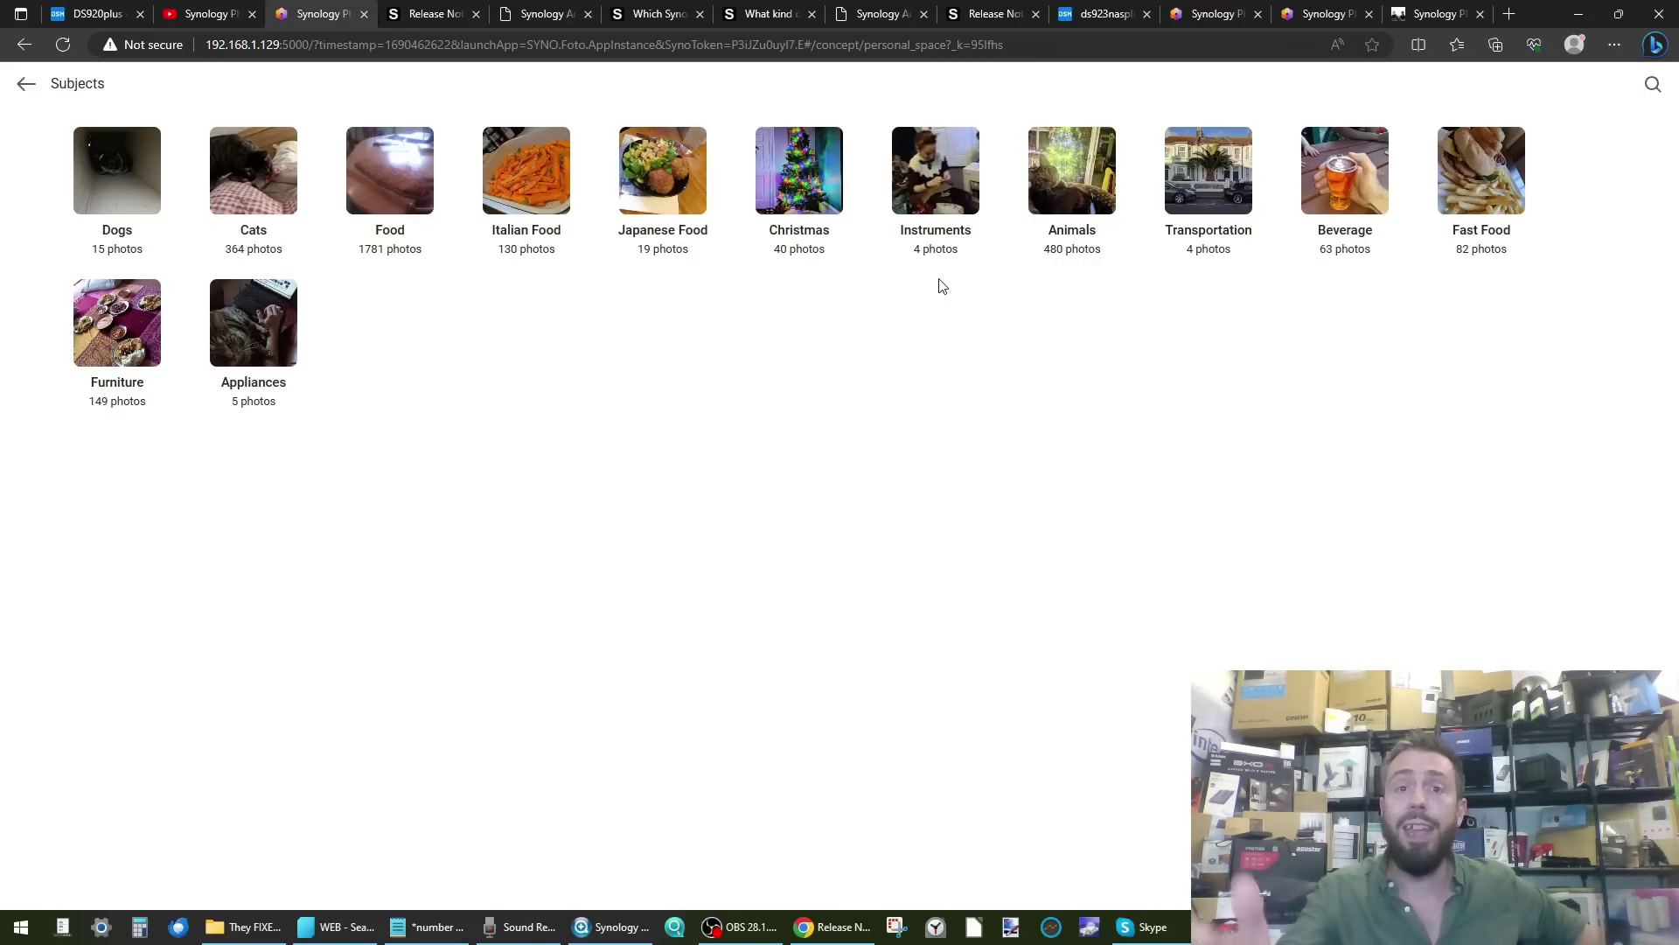
Skip the ad on the Synology Photos VS Photo Station And Moments YouTube video.
{"action": "left_click", "coordinate": [210, 14]}
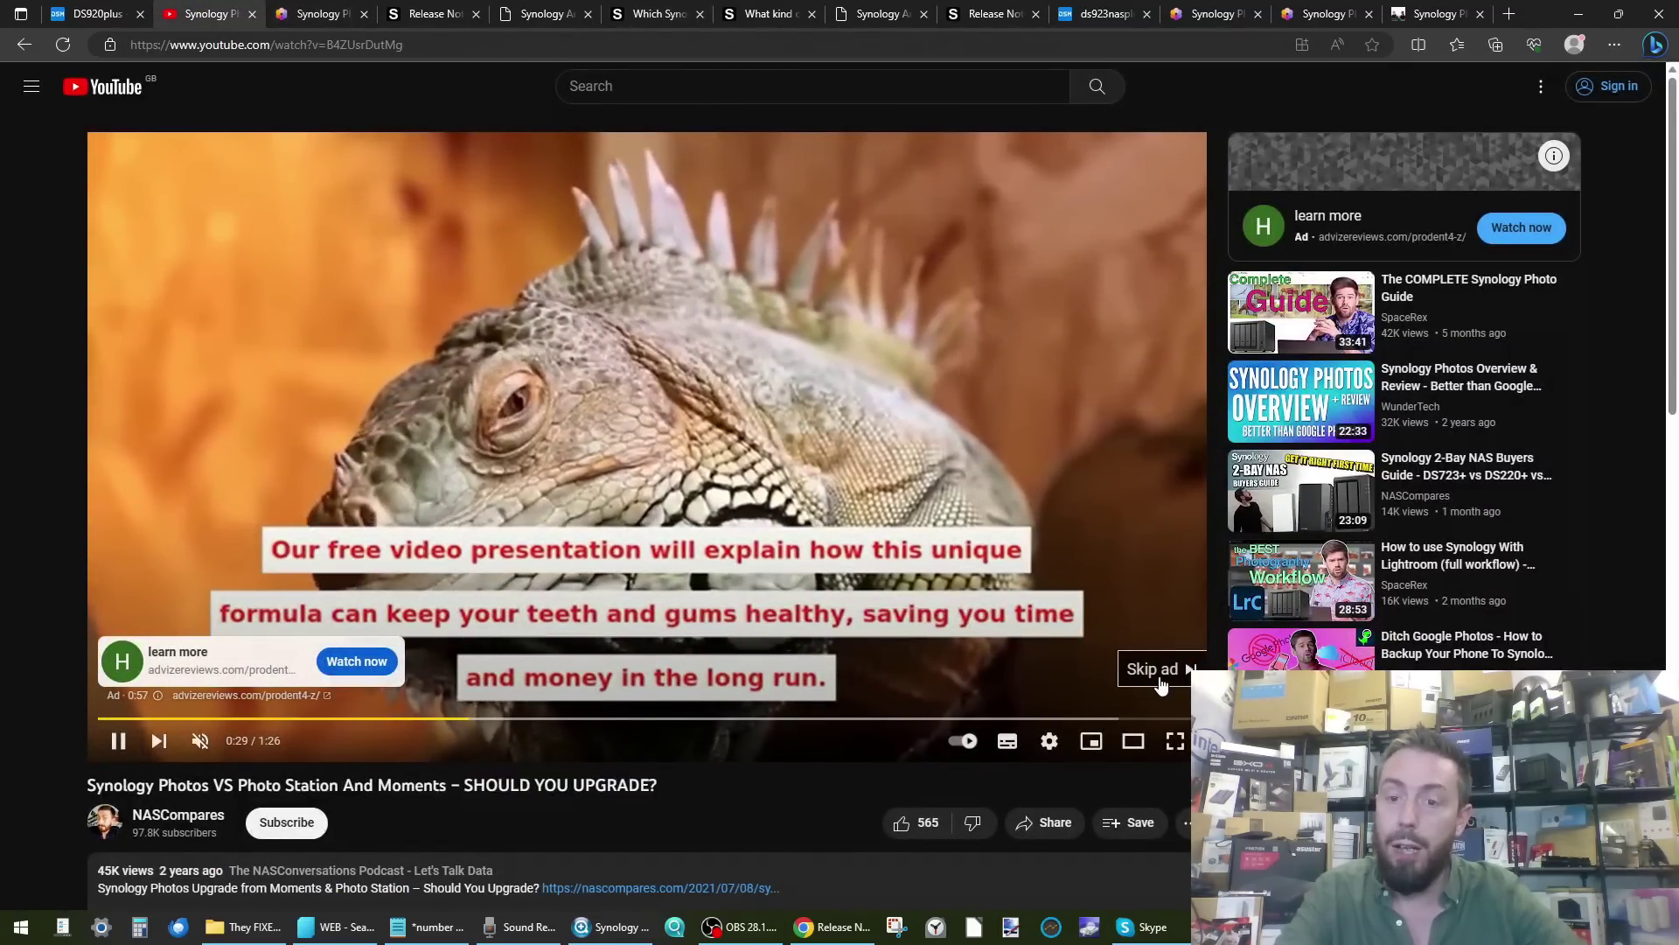
{"action": "left_click", "coordinate": [1154, 669]}
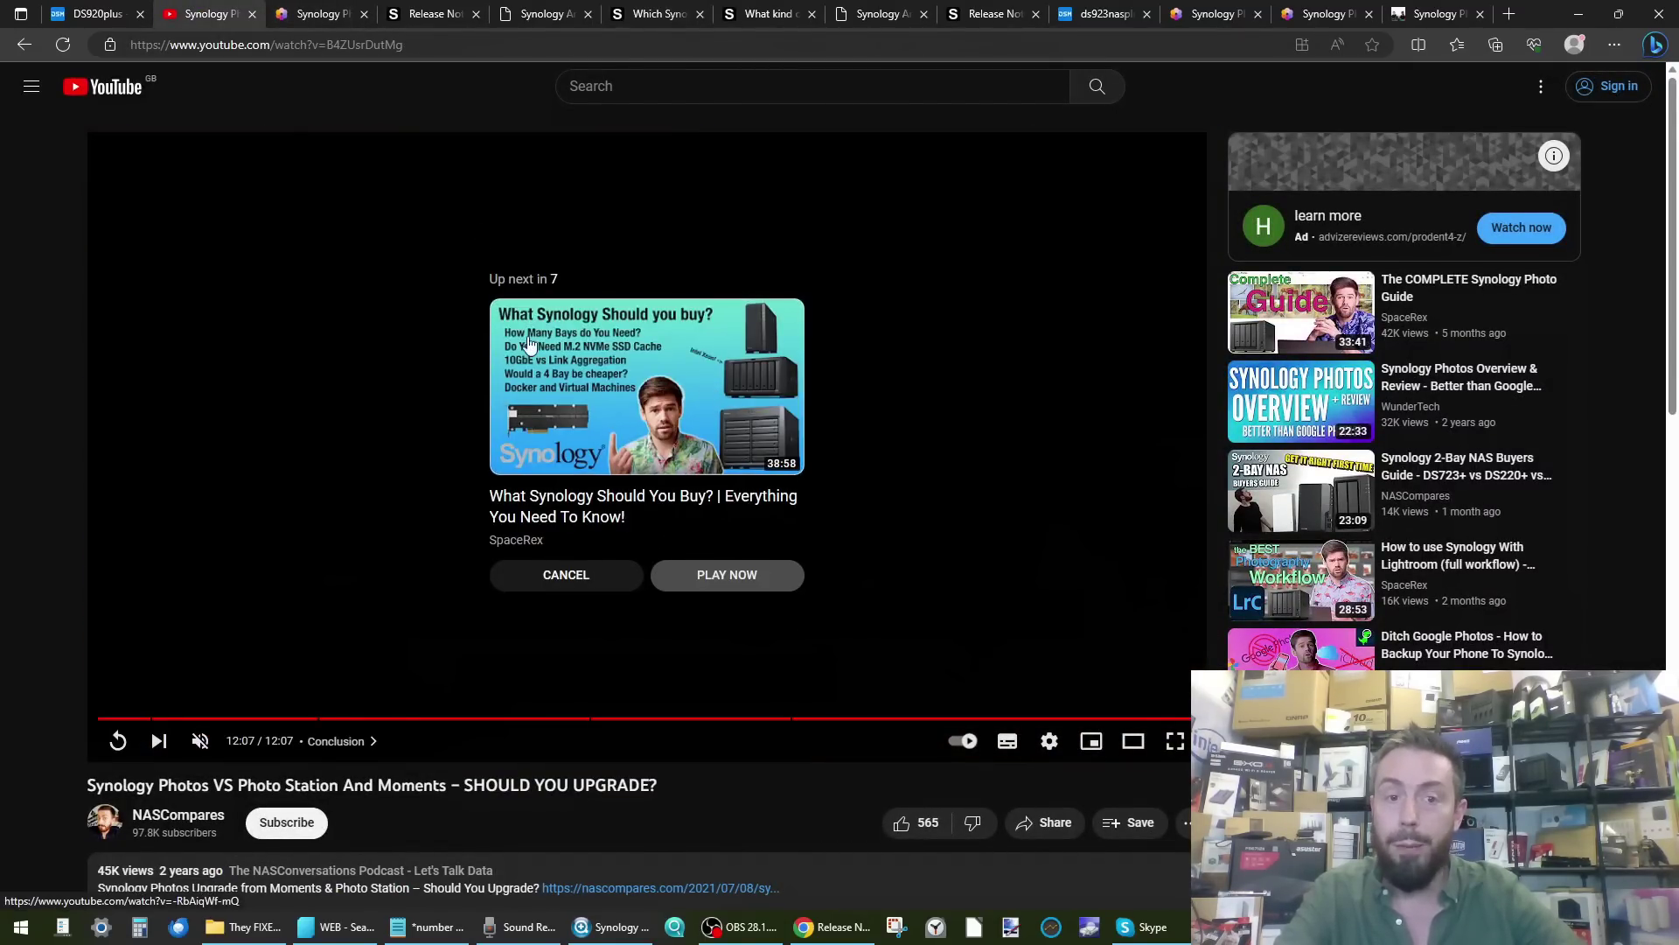